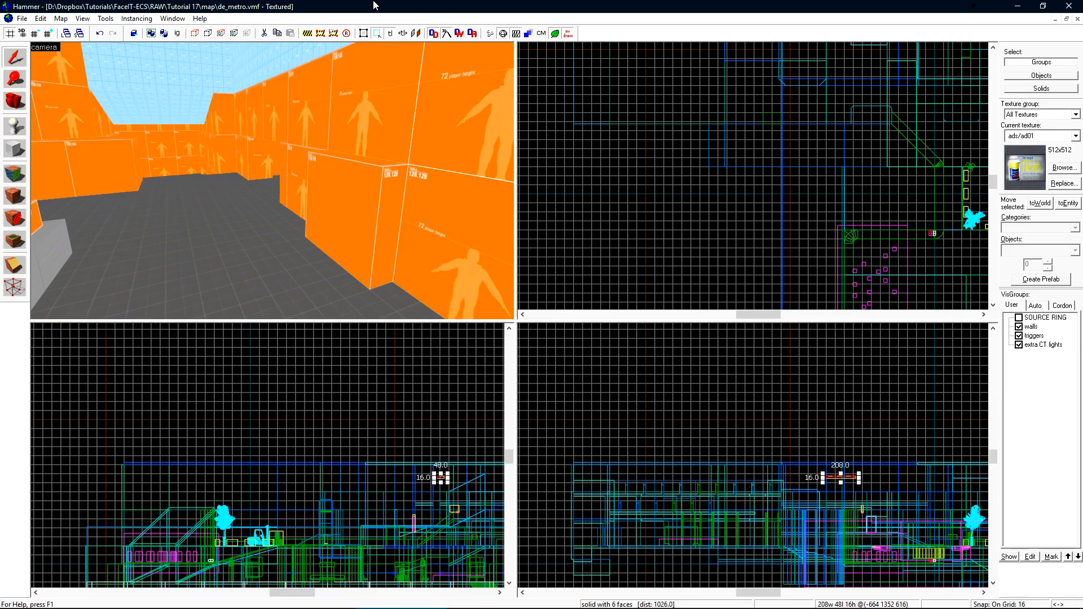
Browse the textures filtered by "decal" and make the BIG graffiti decals/decalgraffiti043a_cs the current texture.
drag(368, 216, 367, 186)
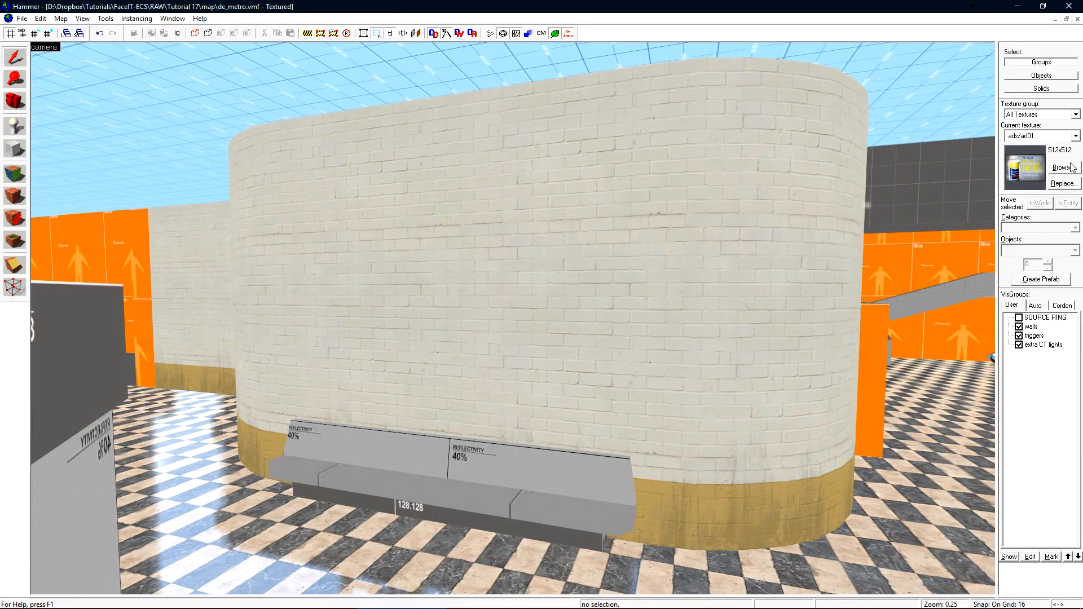
click(1062, 167)
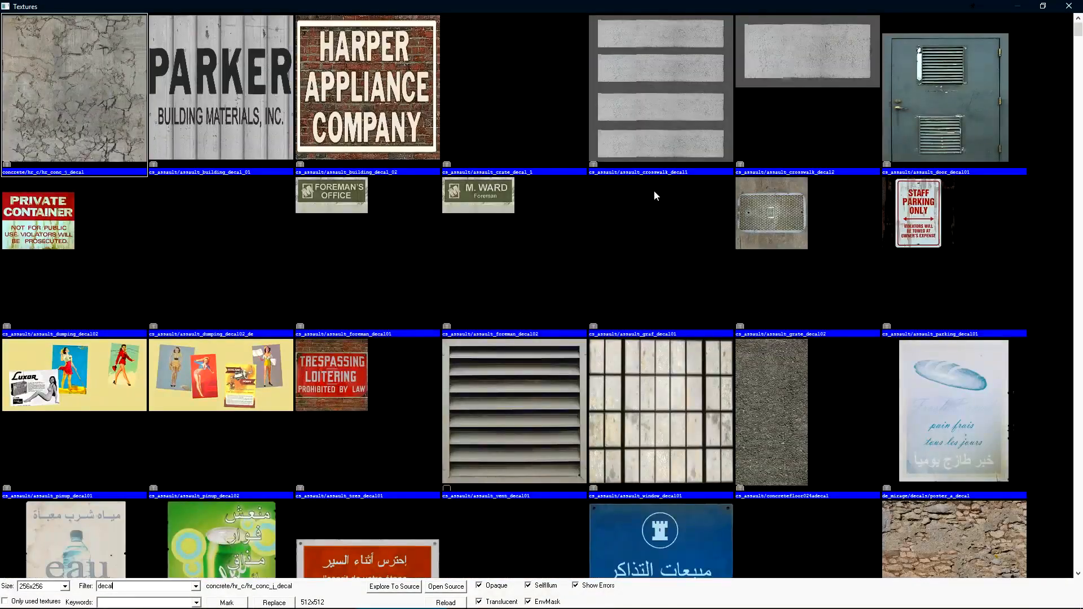
click(326, 72)
drag(1077, 31, 1078, 180)
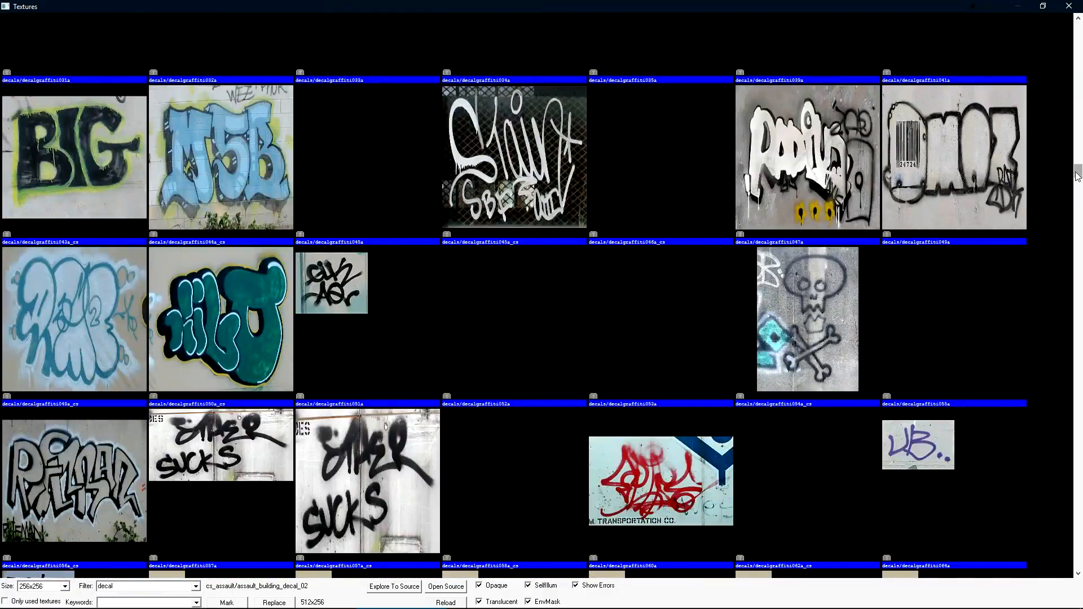
double_click(87, 144)
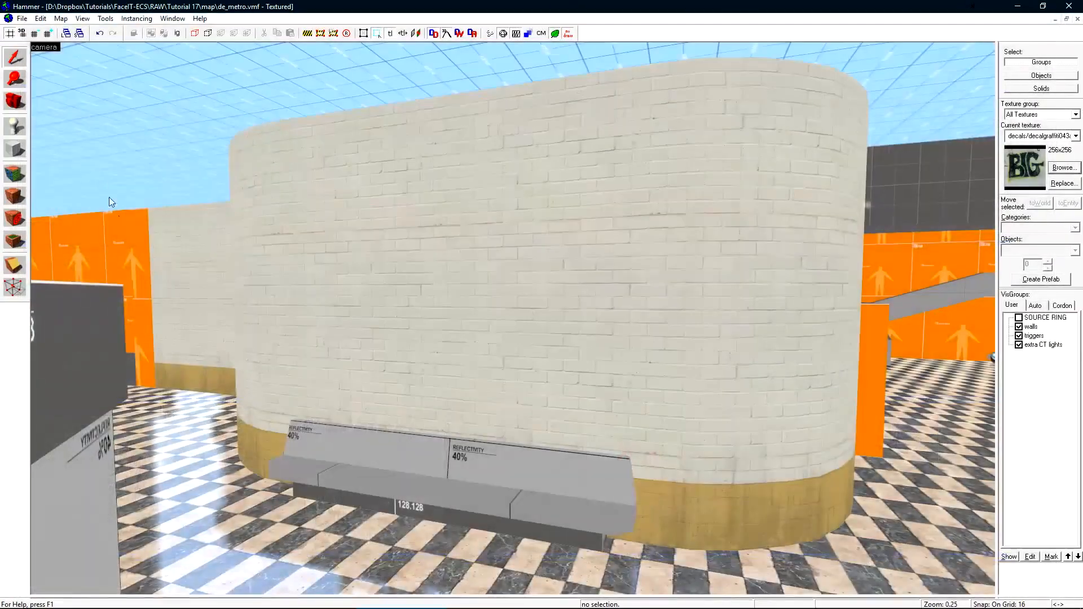
With the Decal tool, place one BIG graffiti decal on the flat brick wall and one on the adjoining curved wall.
key(z)
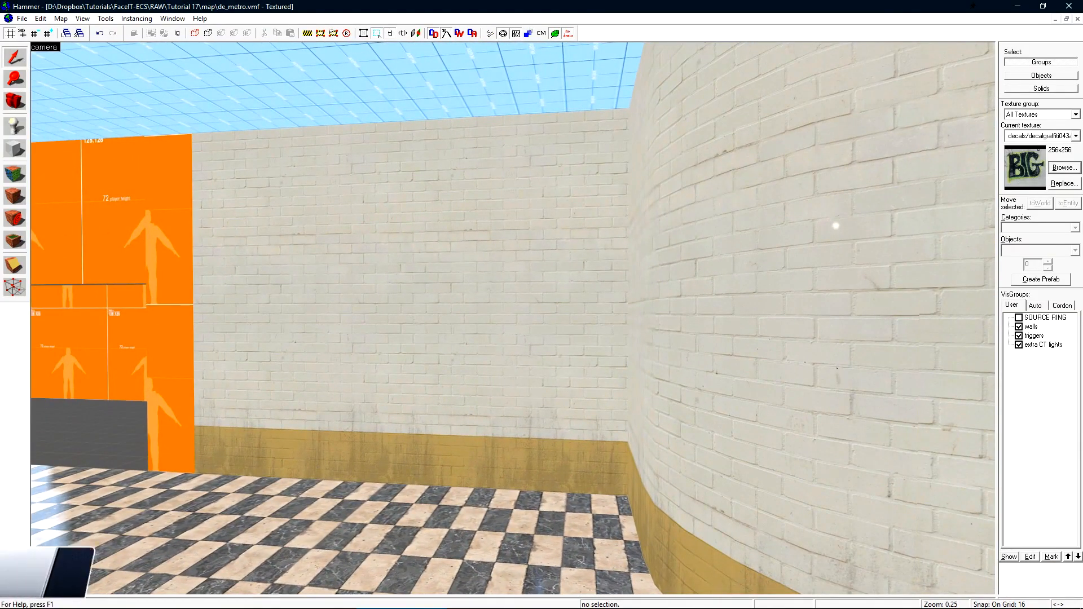
click(15, 223)
click(428, 381)
key(z)
key(w)
click(634, 307)
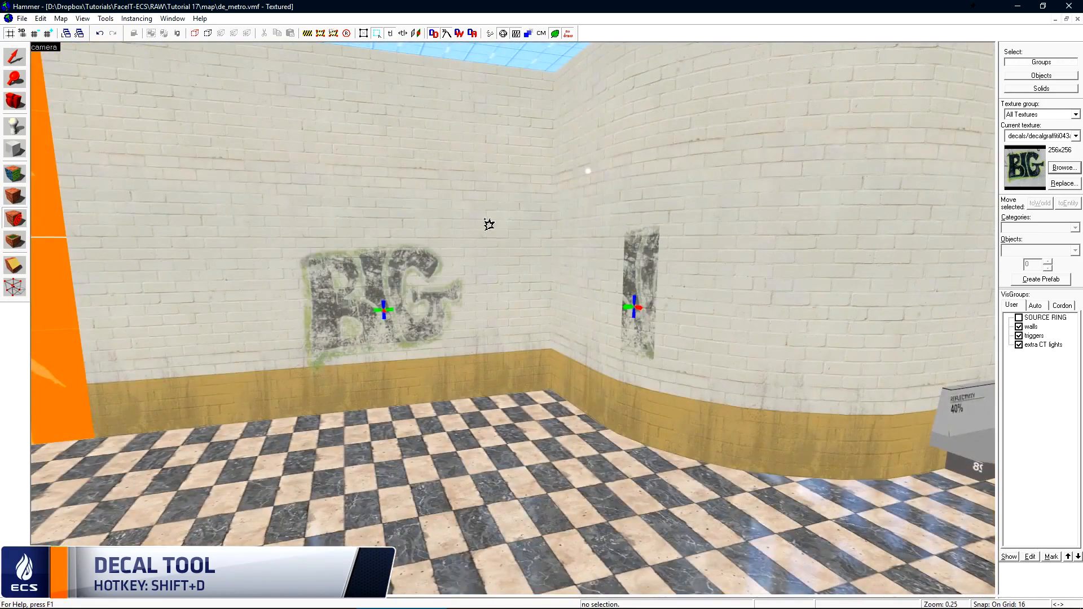
Place a cluster of overlapping BIG graffiti decals across the flat brick wall.
click(502, 240)
click(450, 167)
click(293, 287)
click(261, 324)
click(226, 170)
click(325, 151)
click(356, 194)
click(445, 251)
click(465, 318)
scroll(625, 267, up, 2)
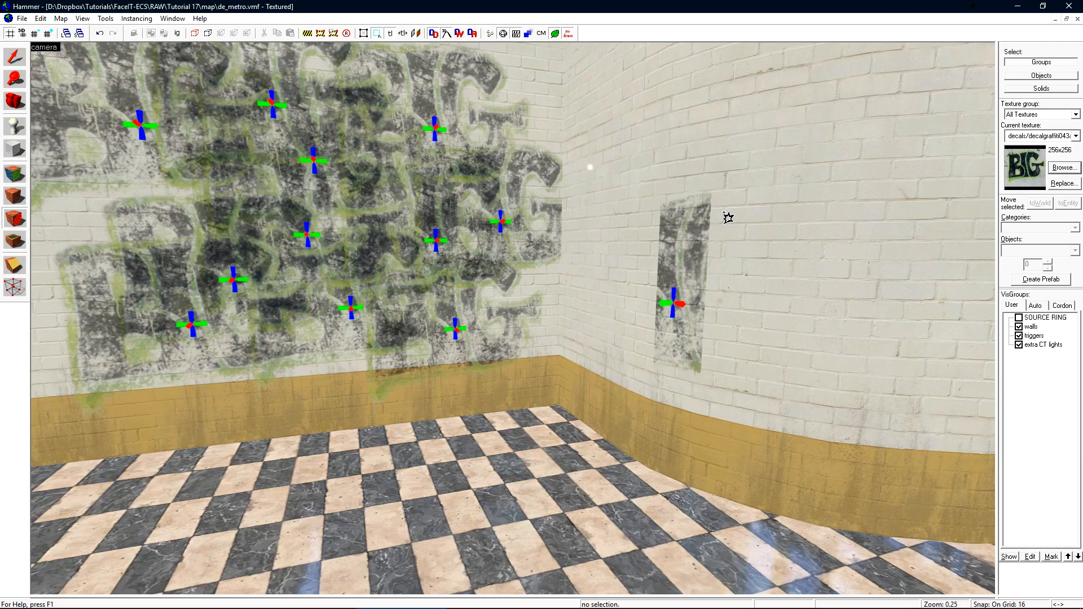
Undo the extra overlapping graffiti decals on the flat wall.
key(ctrl+z)
key(ctrl+z)
key(ctrl+z)
key(ctrl+z)
key(ctrl+z)
key(ctrl+z)
key(ctrl+z)
key(ctrl+z)
key(ctrl+z)
key(ctrl+z)
key(ctrl+z)
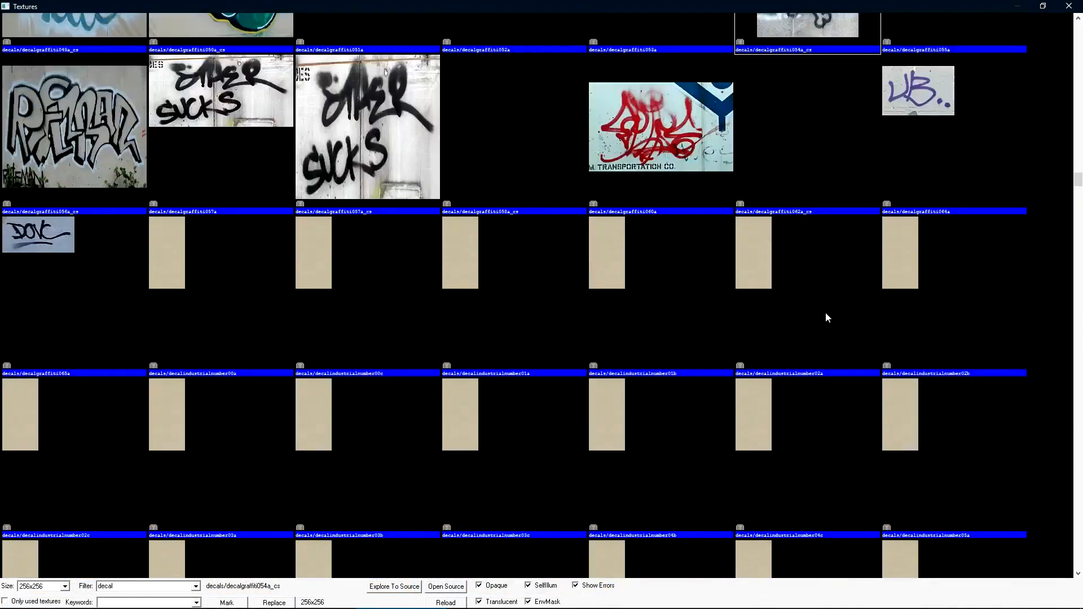
Place a debris_exterior decal on the checkered floor near the curved wall, and try to rotate and move it in the top view.
scroll(814, 310, up, 15)
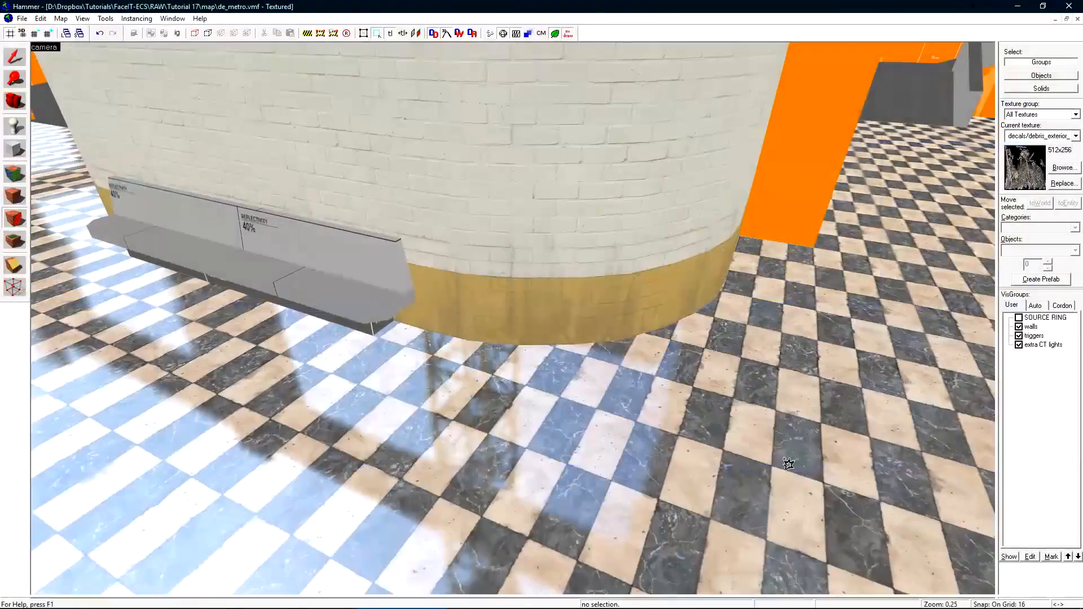
click(778, 466)
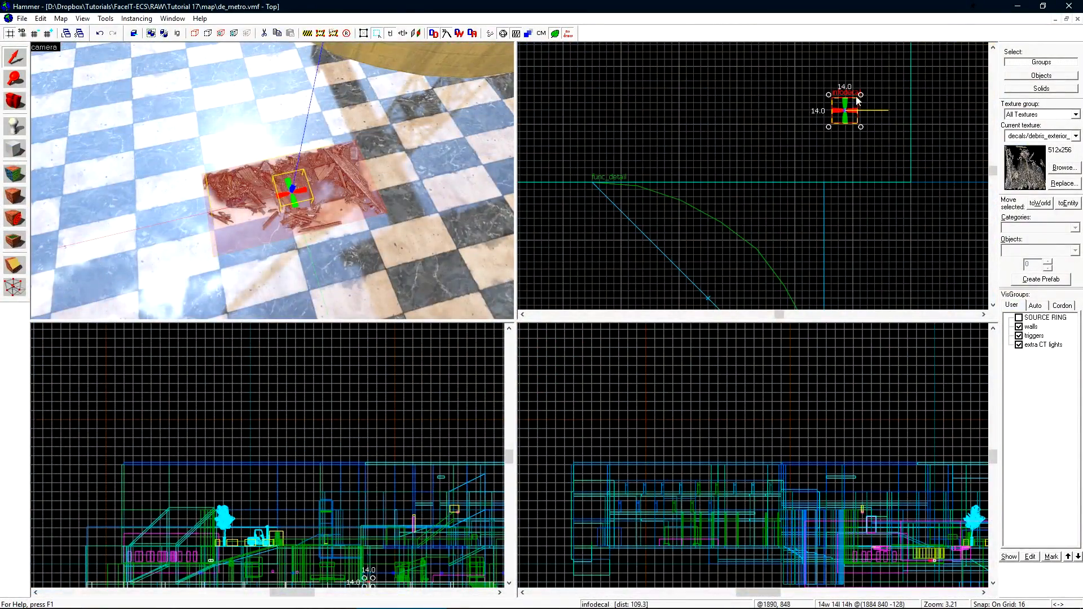
click(861, 98)
click(860, 99)
click(860, 95)
drag(859, 95, 921, 200)
drag(881, 150, 813, 176)
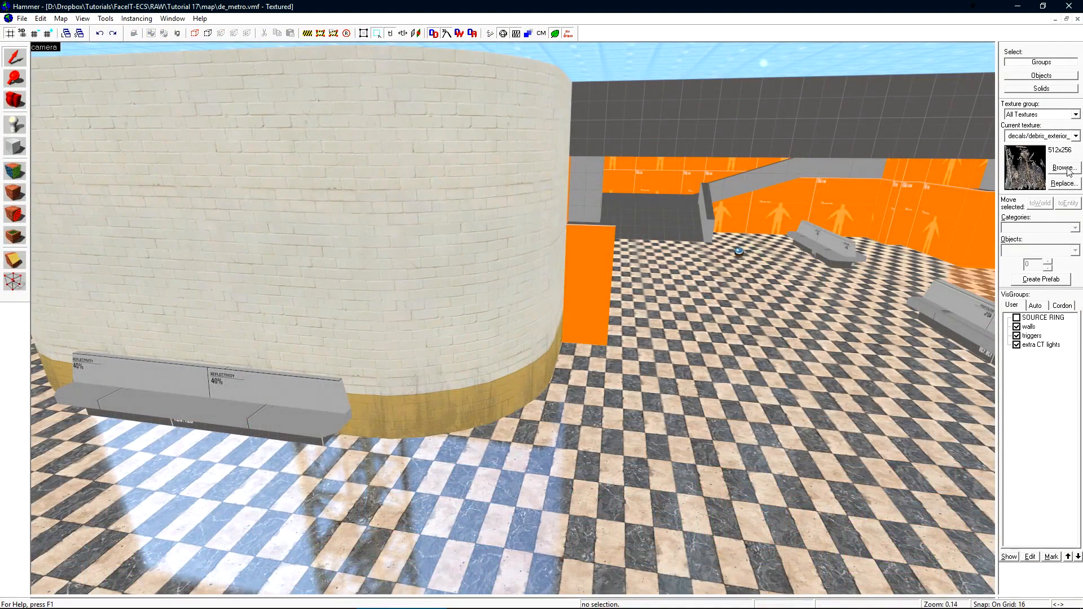
Choose a debris_concrete decal texture and place it on the floor at the base of the curved wall with the Decal tool.
click(1064, 167)
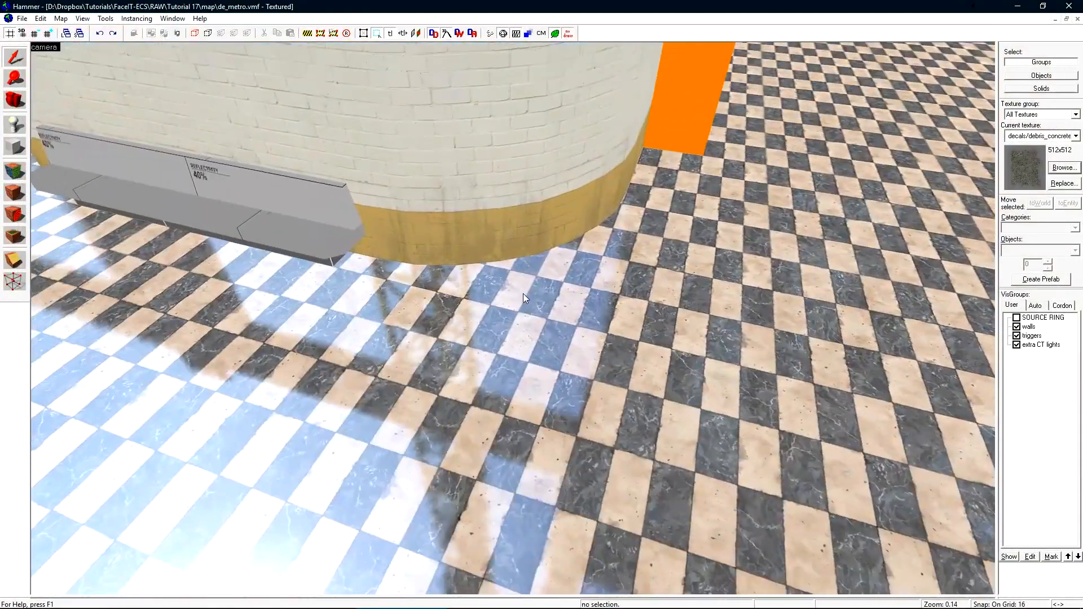
key(shift+d)
click(528, 273)
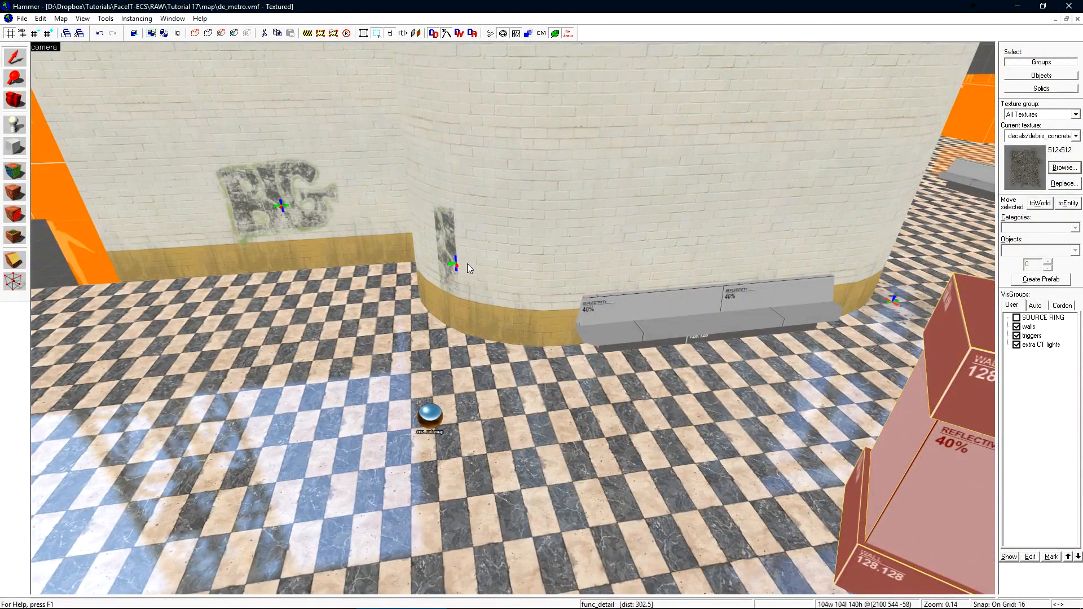
Open the object properties of the curved wall's graffiti decal and examine its texture setting.
click(451, 262)
key(alt+Return)
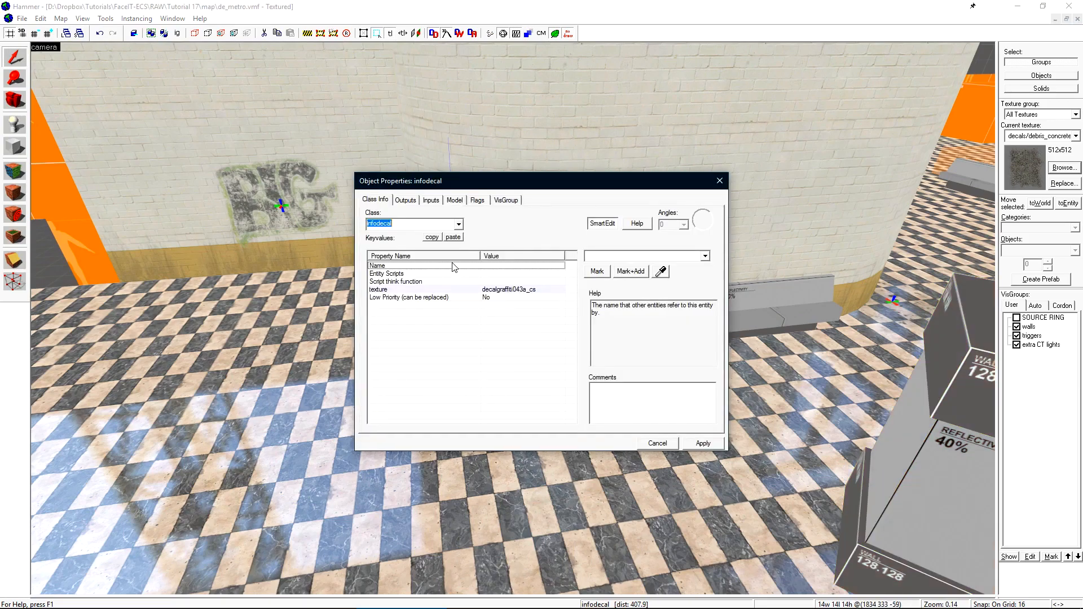
drag(480, 185, 582, 195)
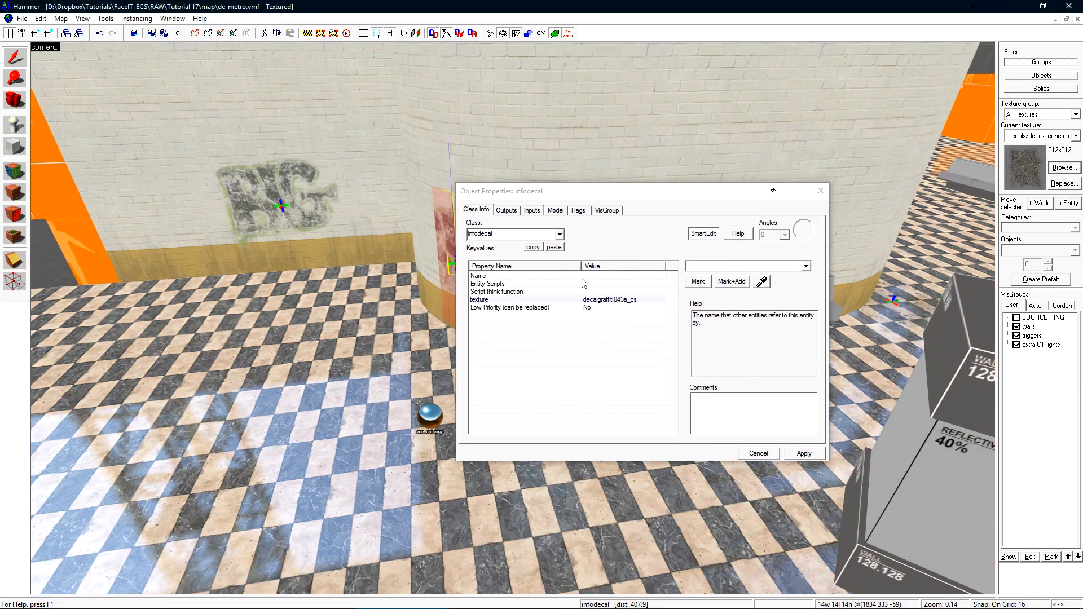
click(540, 301)
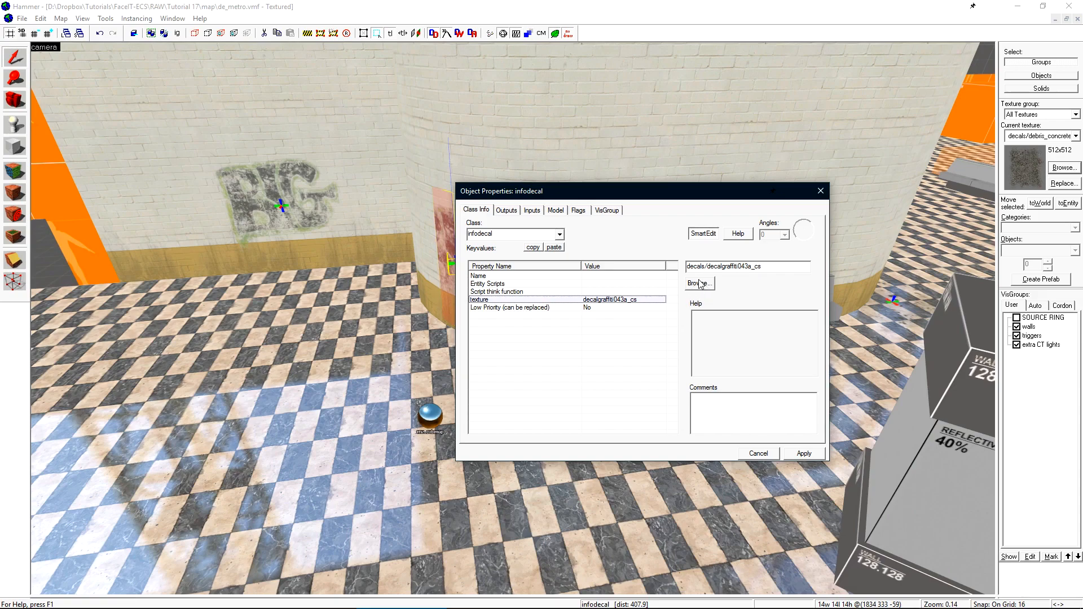
click(1019, 152)
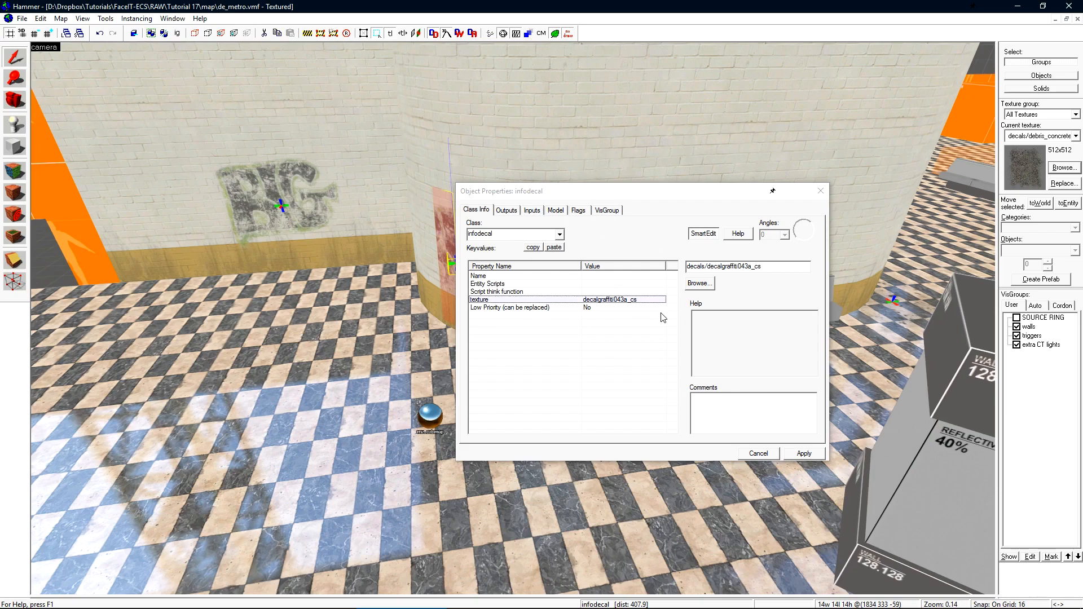
Examine the decal's Low Priority (can be replaced) options, keep No, and close the properties without applying.
click(570, 309)
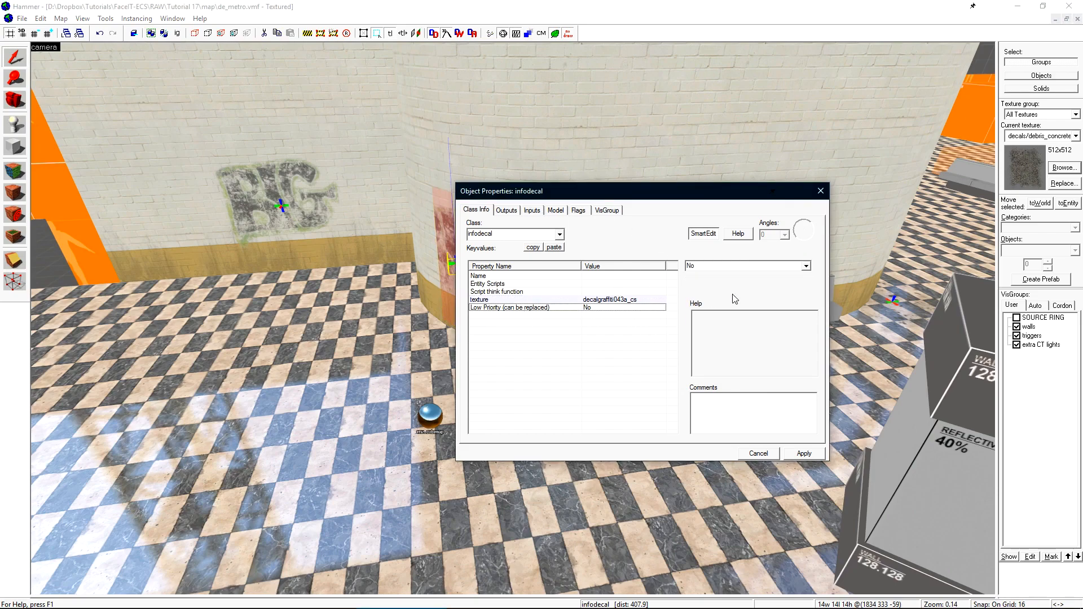
click(806, 266)
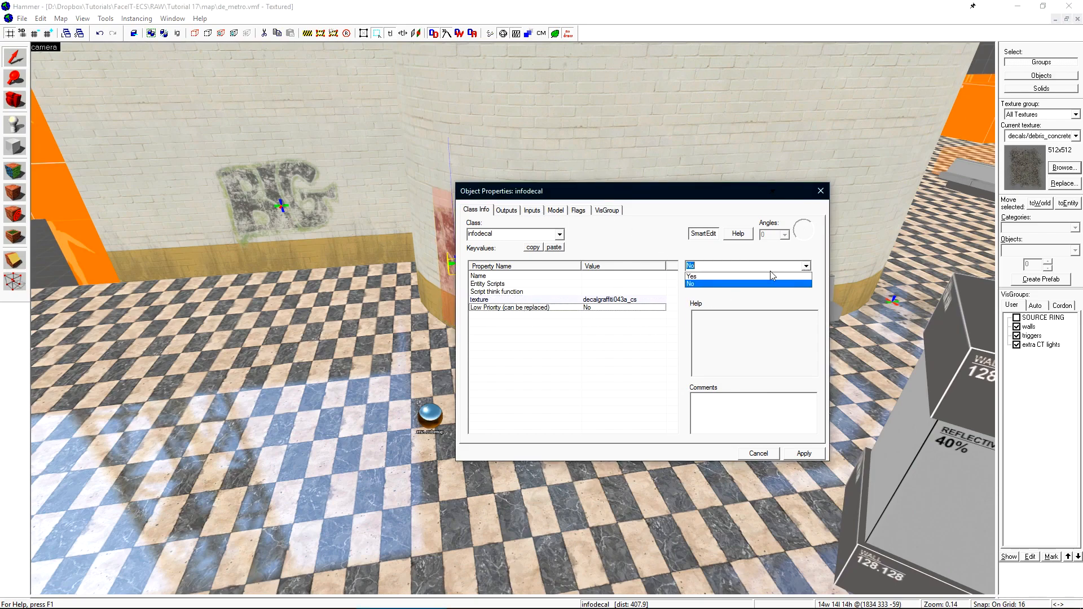
click(694, 282)
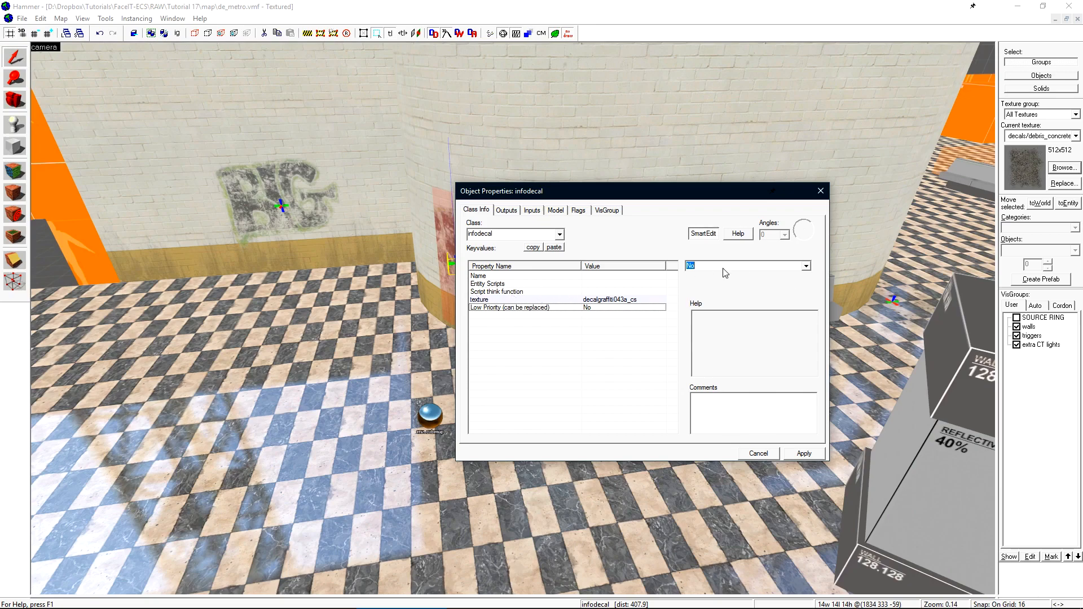
click(761, 454)
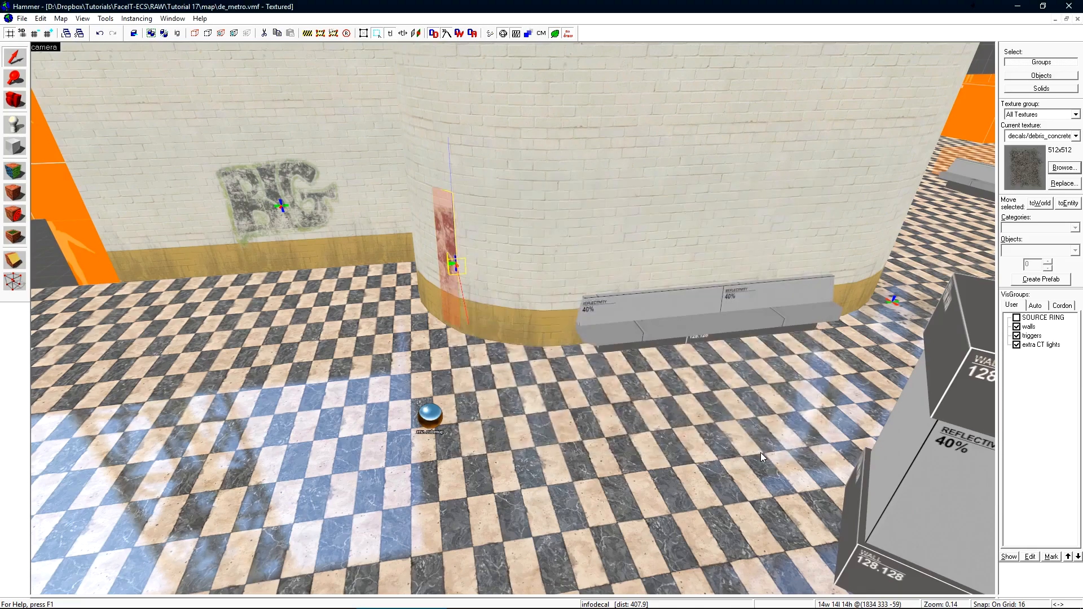
Compile the map with the Full compile - HDR only configuration.
click(504, 35)
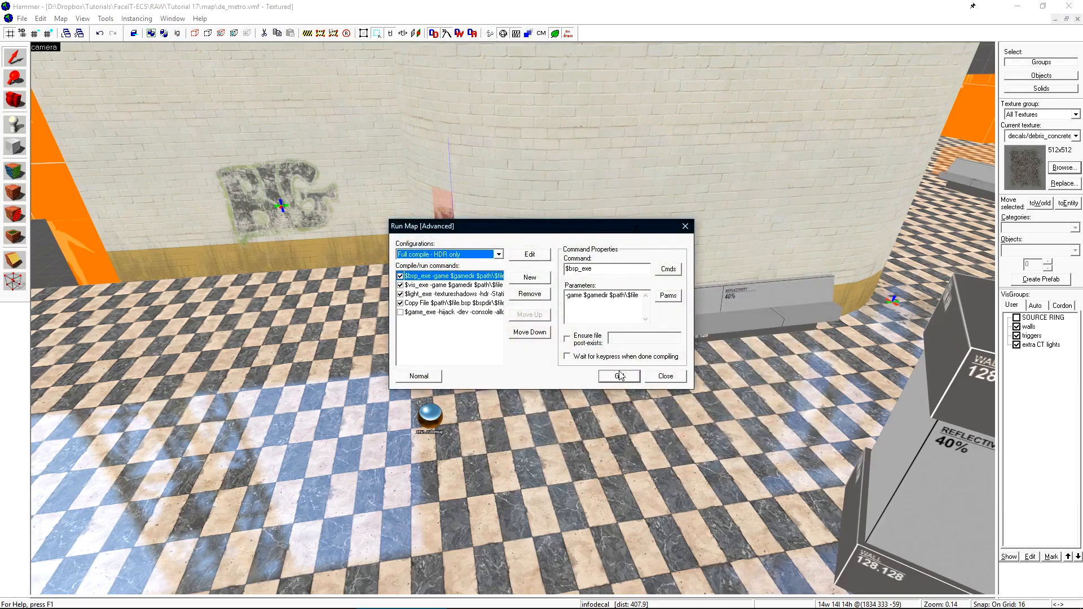
click(620, 376)
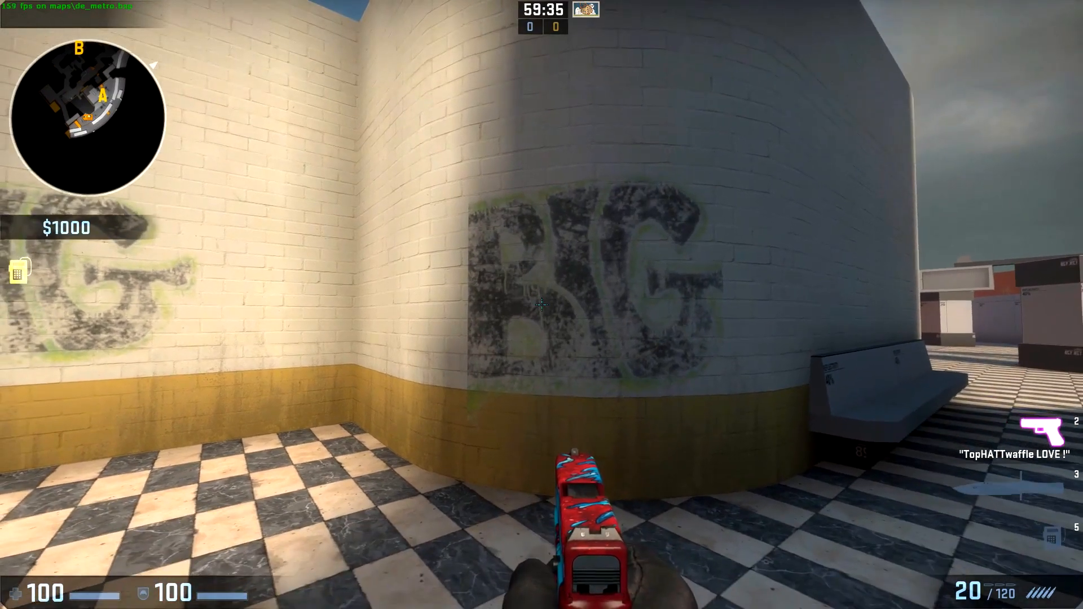
Inspect in the game how the BIG graffiti decal projects onto the curved wall.
key(w)
key(w)
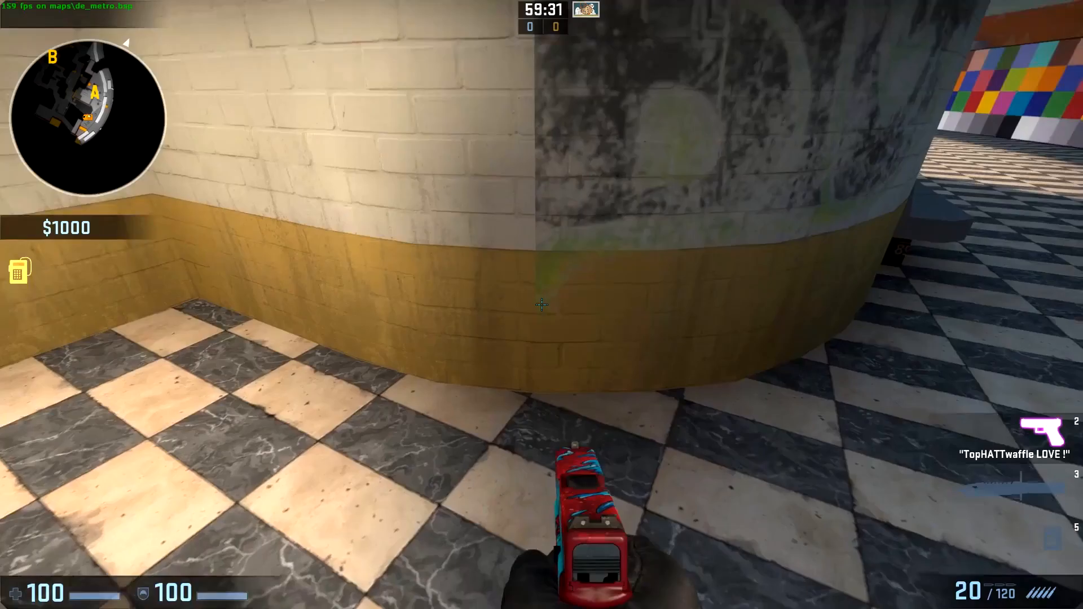
key(s)
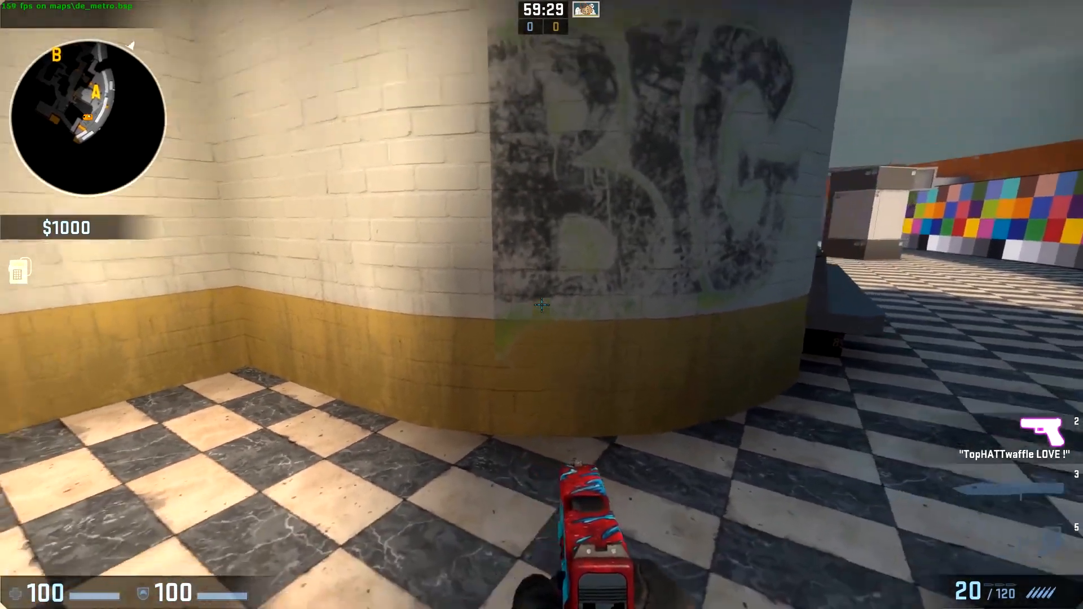
key(d)
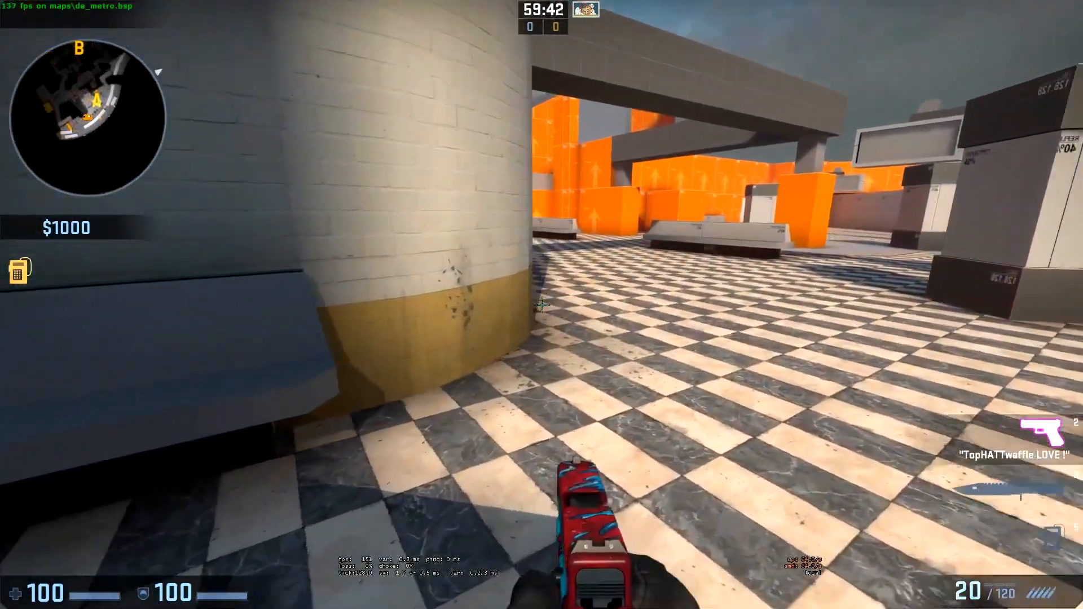
Inspect in the game how the concrete debris decal spreads over the floor and the base of the curved wall.
key(w)
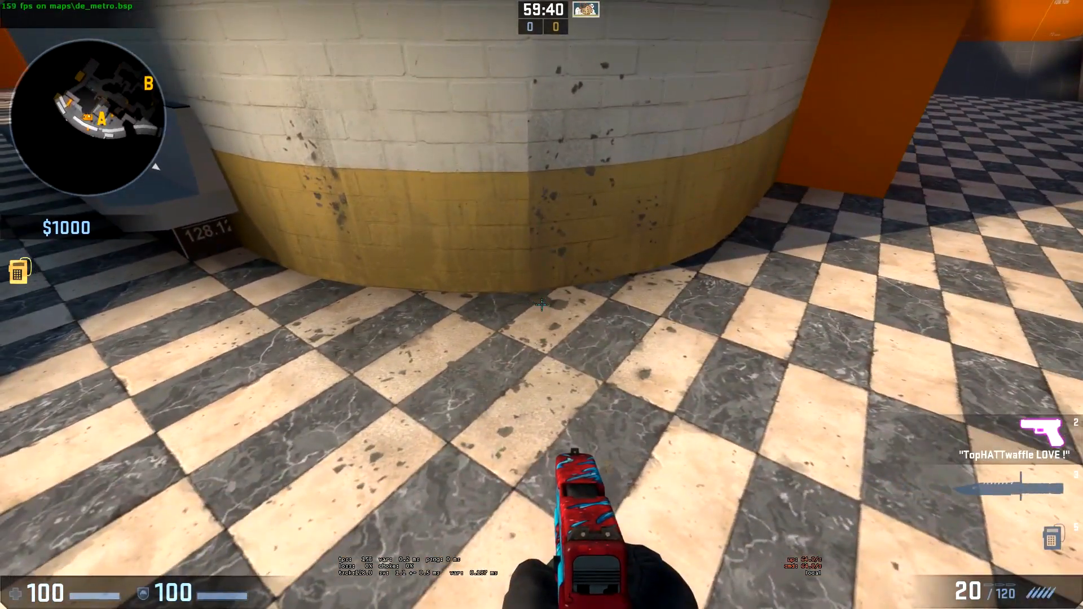
key(w)
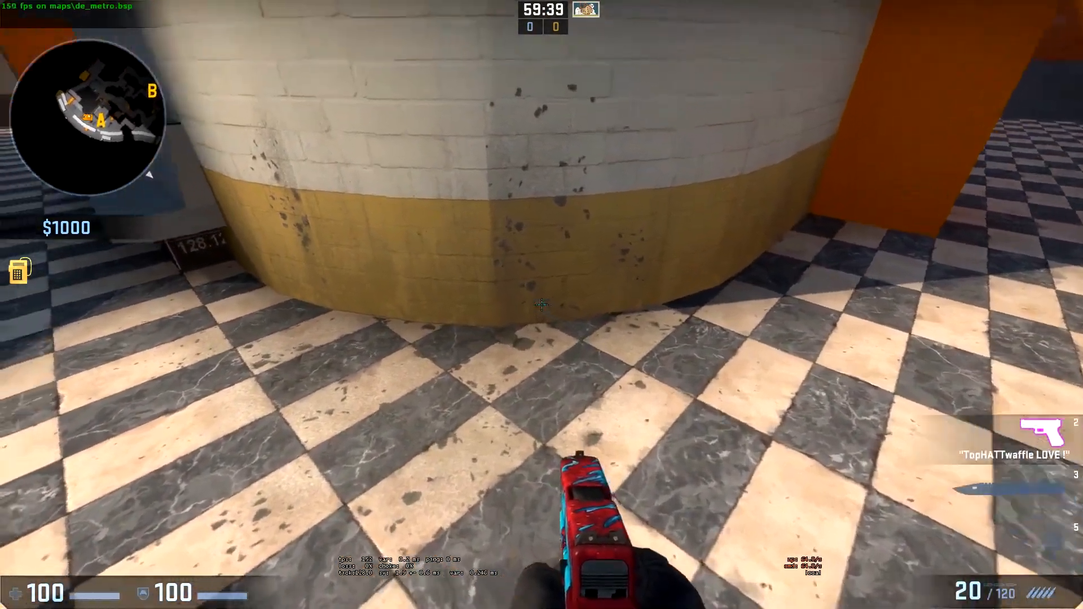
key(s)
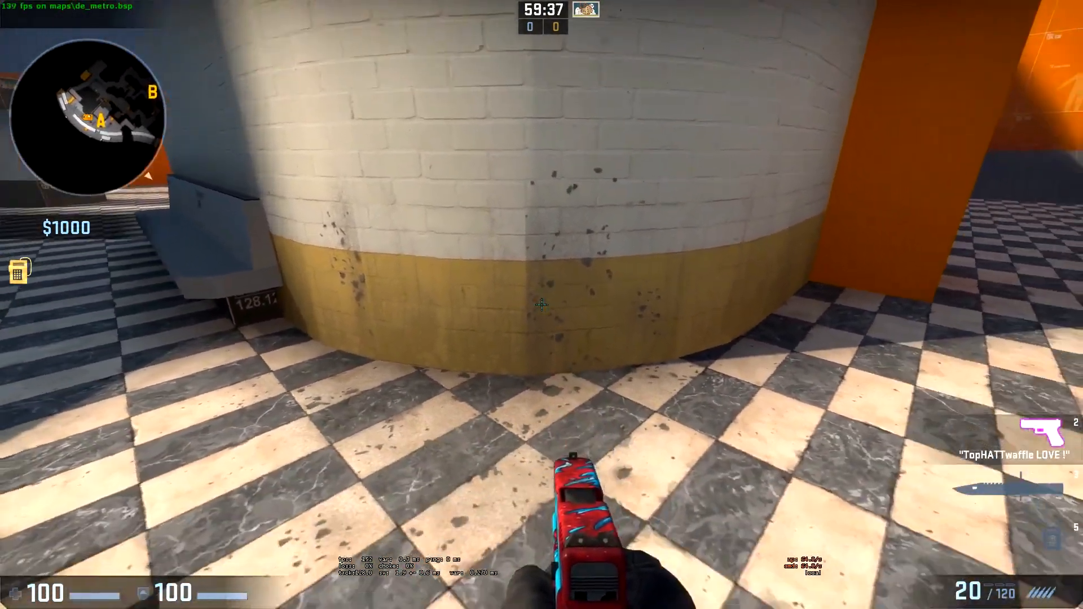
key(a)
key(a)
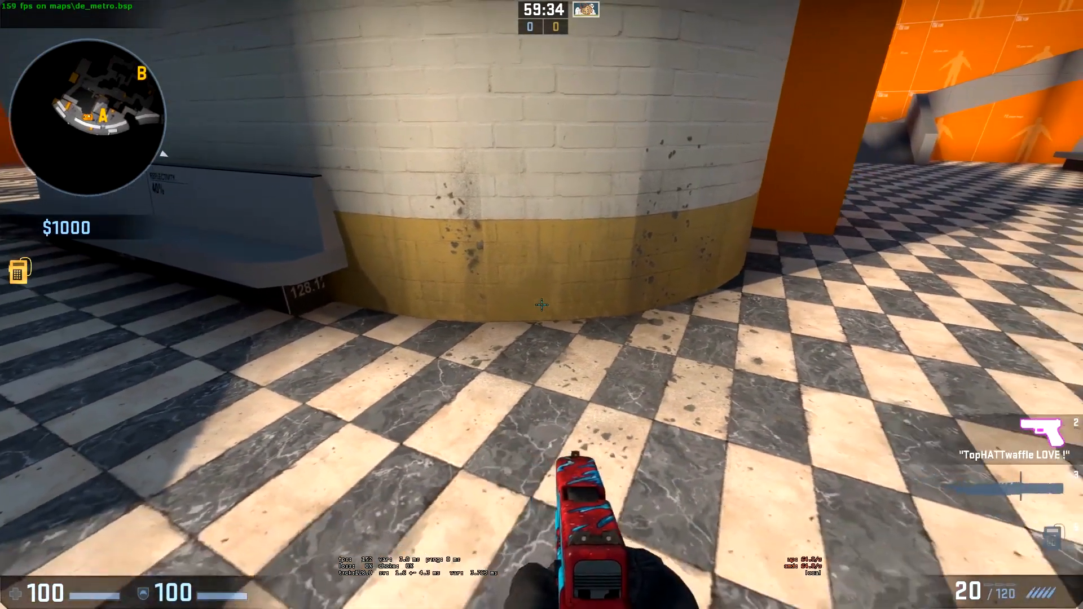
key(d)
key(w)
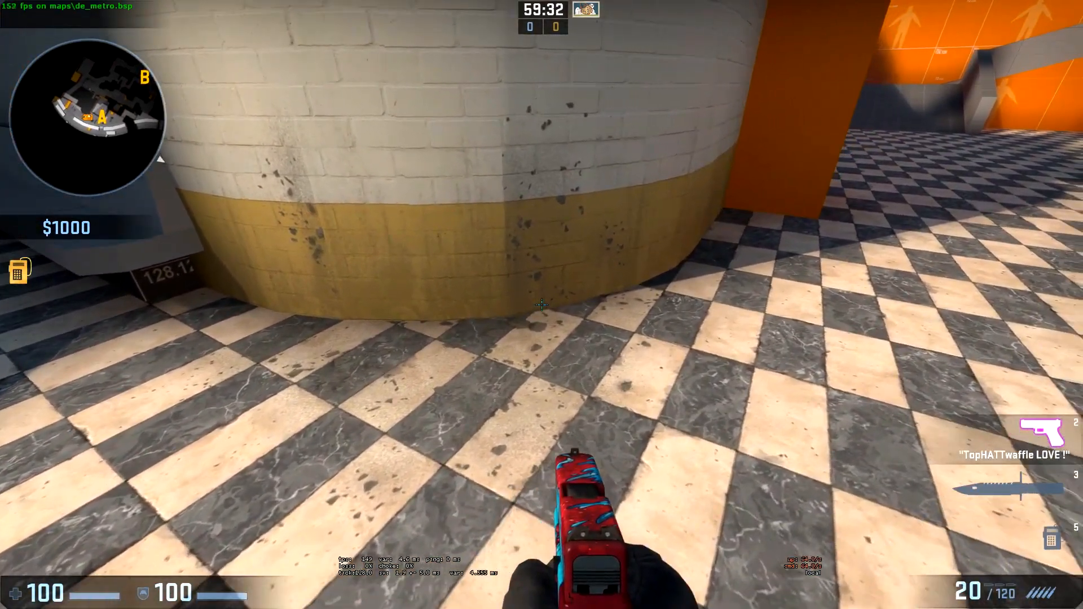
key(a)
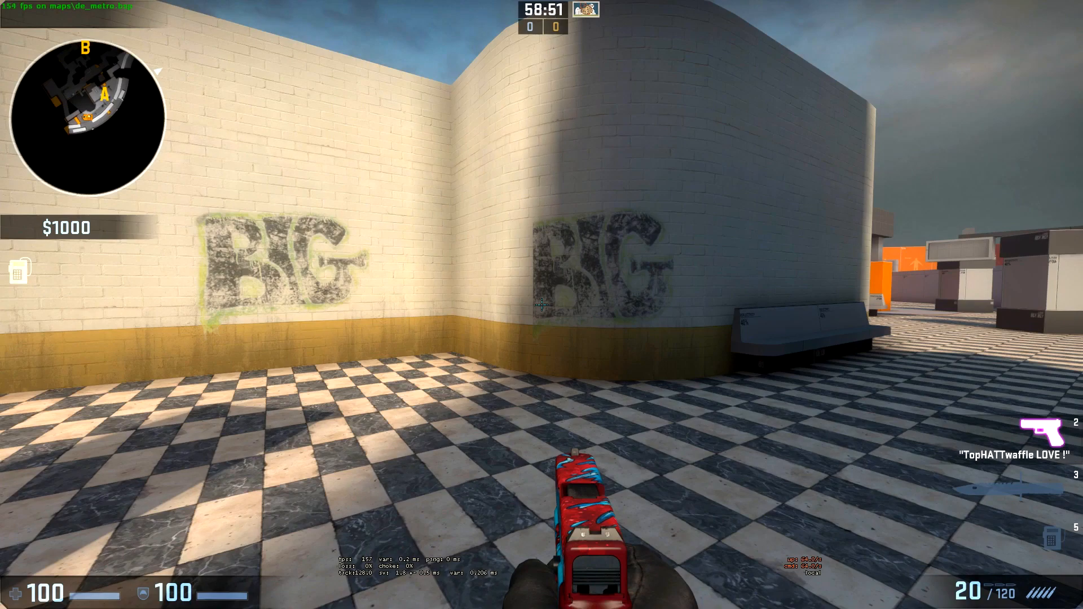
Compare the graffiti decals on the flat and curved walls in the game from near and far.
key(w)
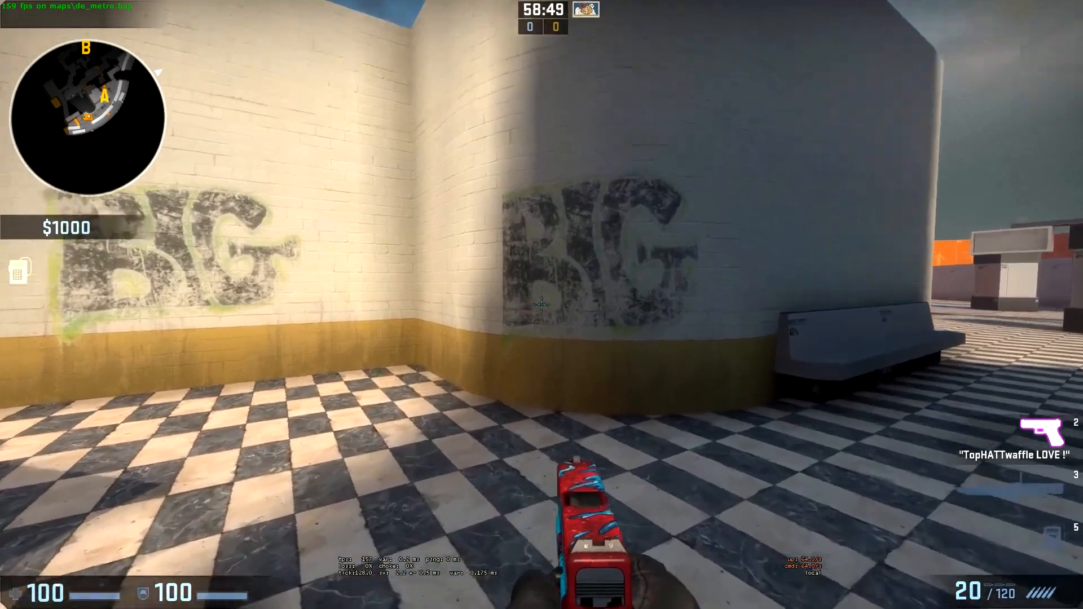
key(w)
key(s)
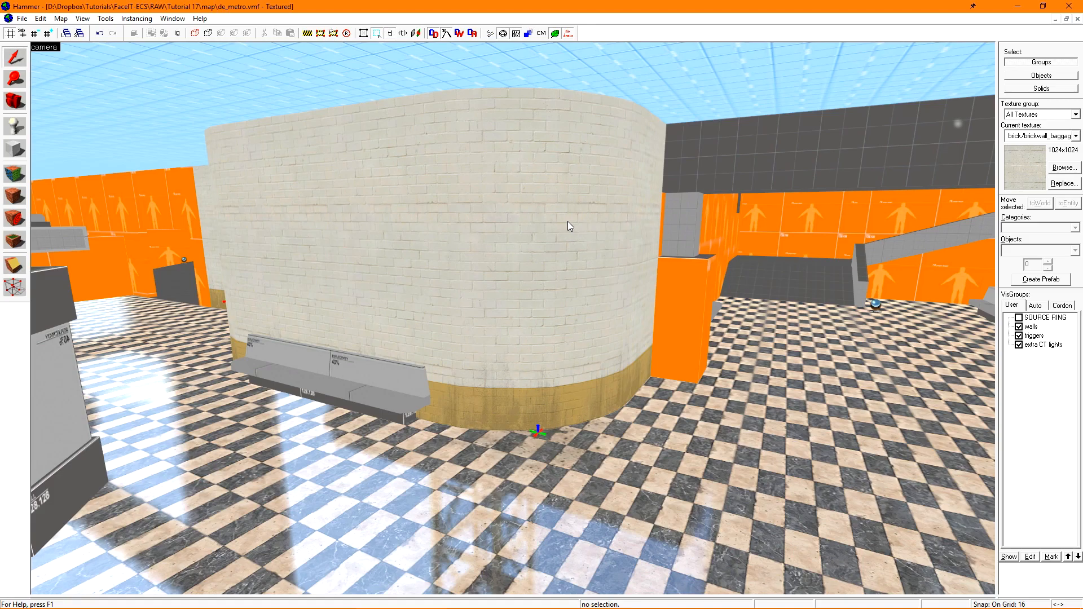
Check the map's material files in the de_metro folder, and in Hammer choose de_metro/bardoulph as the current texture.
click(402, 599)
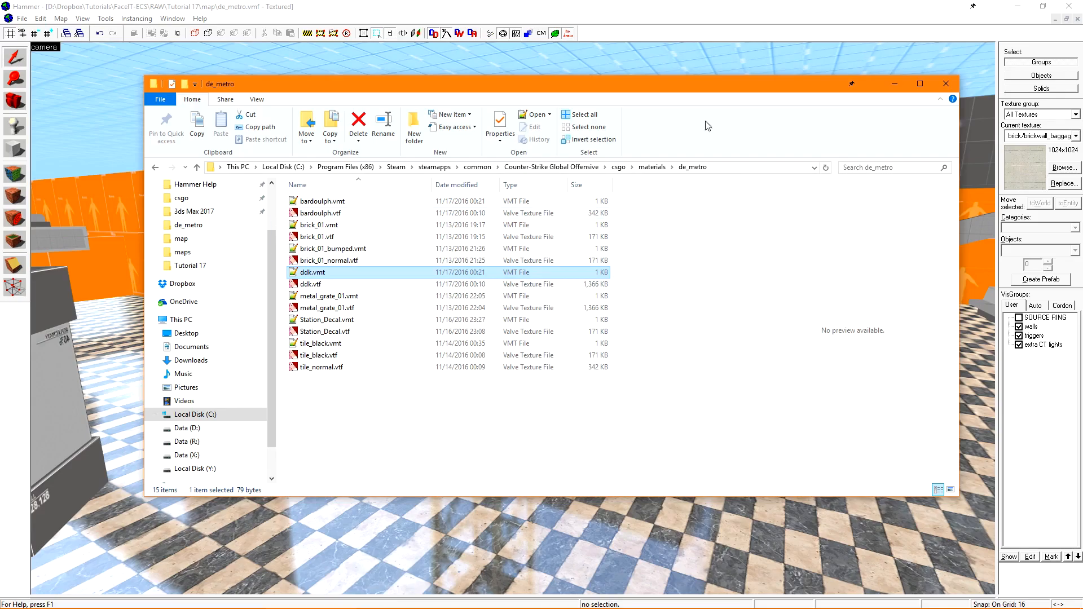
click(1045, 225)
click(1066, 168)
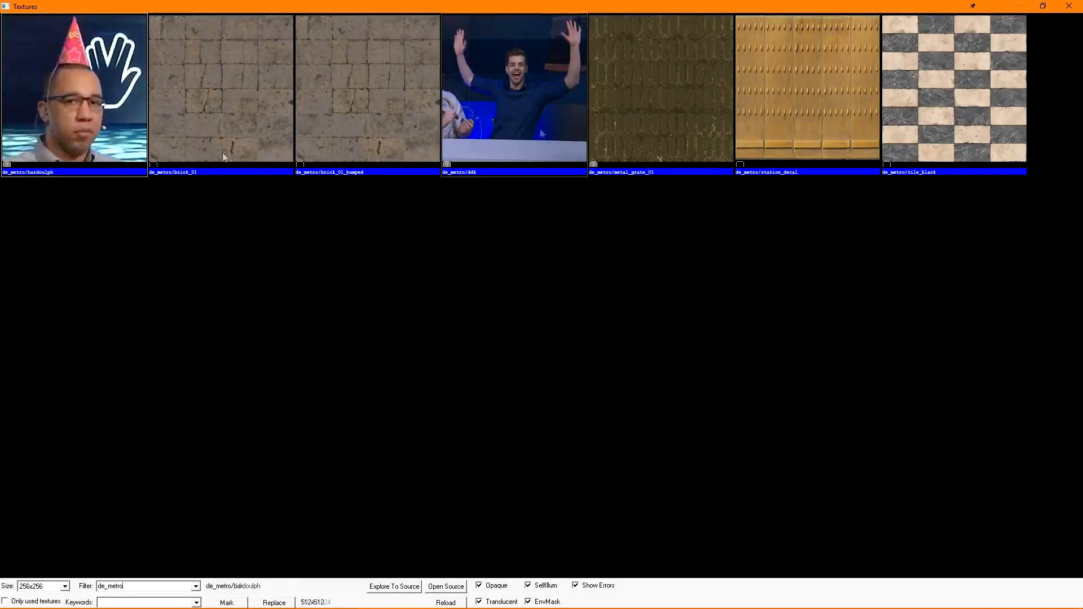
double_click(85, 104)
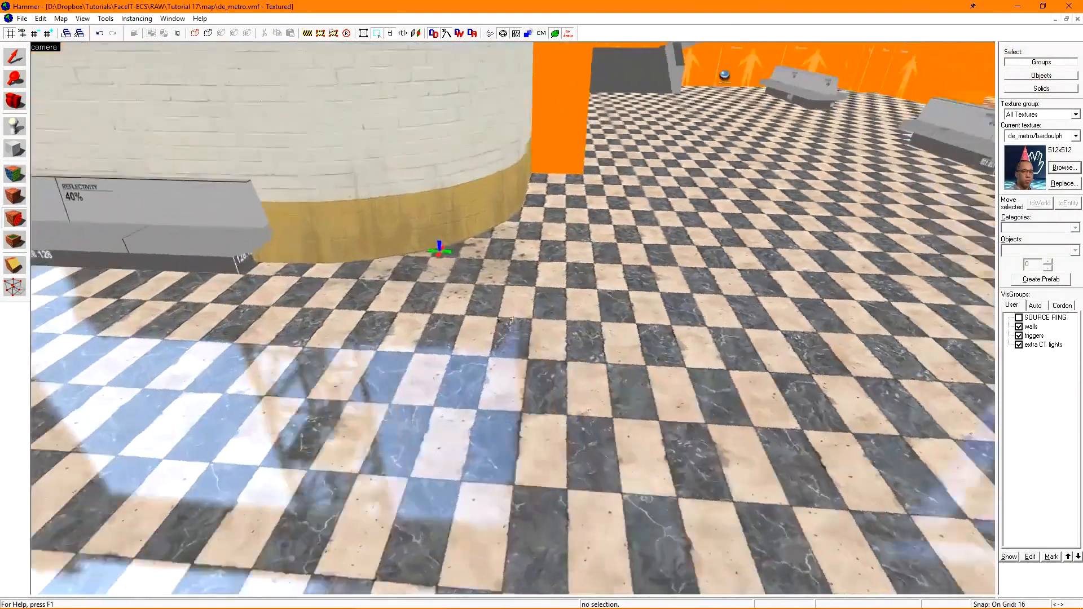
Place a de_metro/bardoulph decal on the front face of the grey pillar.
key(w)
key(z)
key(s)
key(a)
key(d)
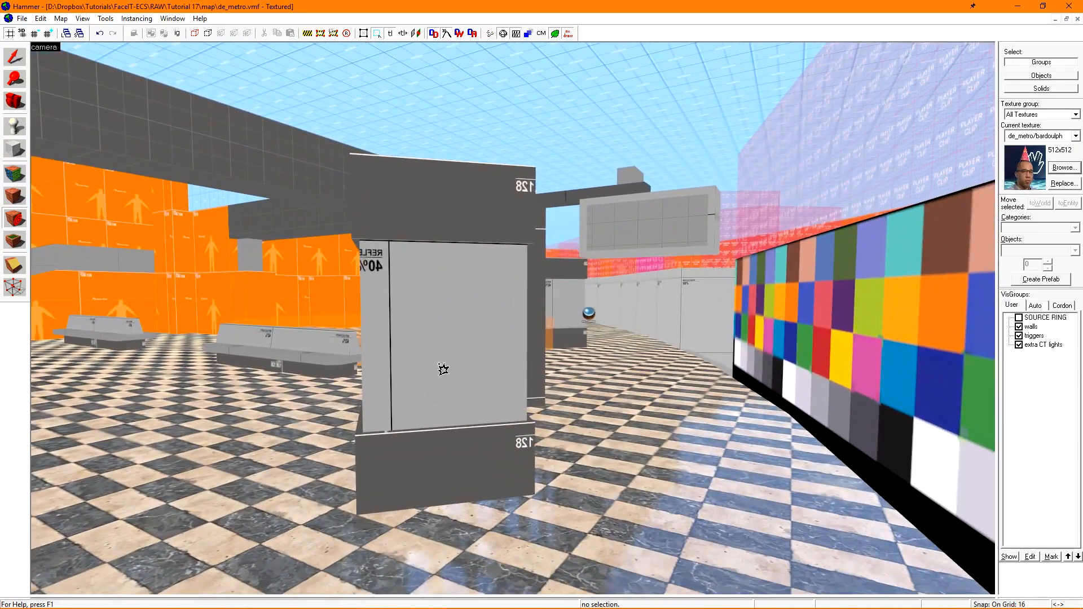
click(448, 332)
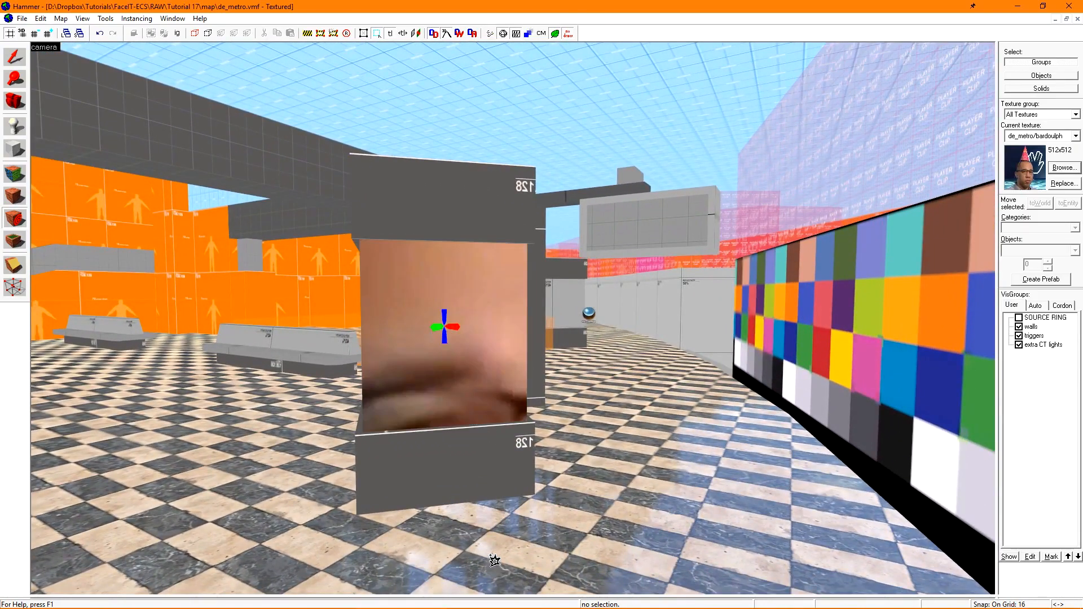
Delete the oversized bardoulph decal from the grey pillar.
key(shift+s)
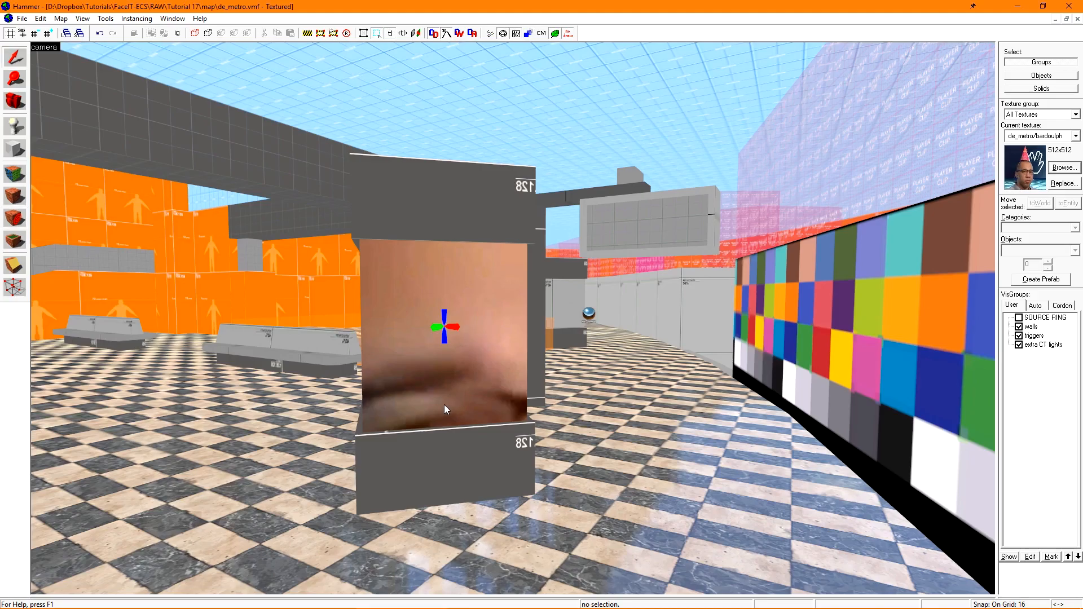
click(452, 328)
key(Delete)
Place a de_metro/bardoulph decal on the large light-blue sky surface above the map.
key(z)
key(s)
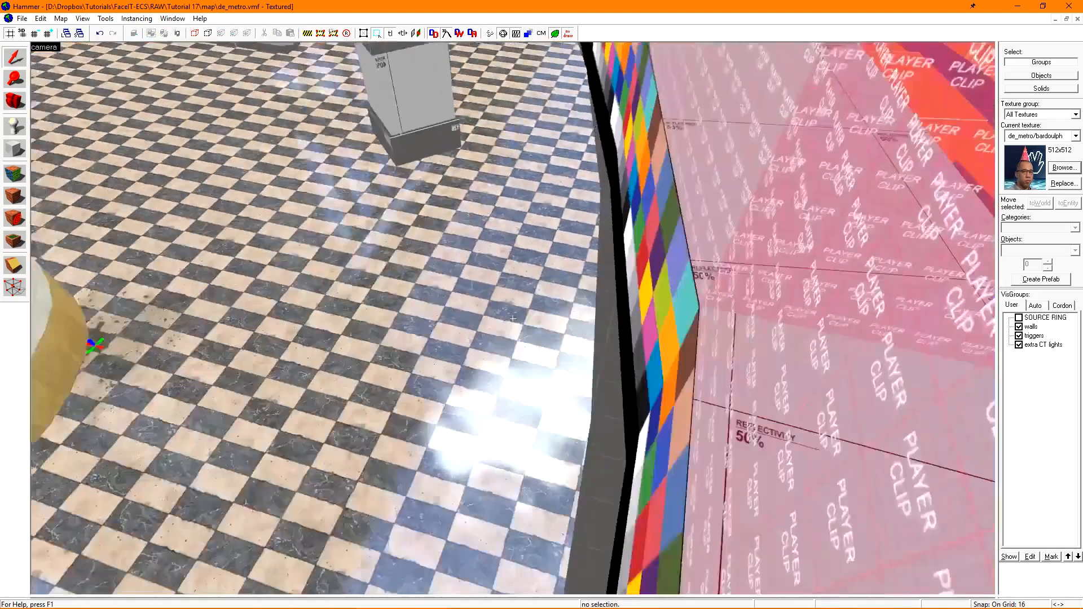
key(z)
key(shift+d)
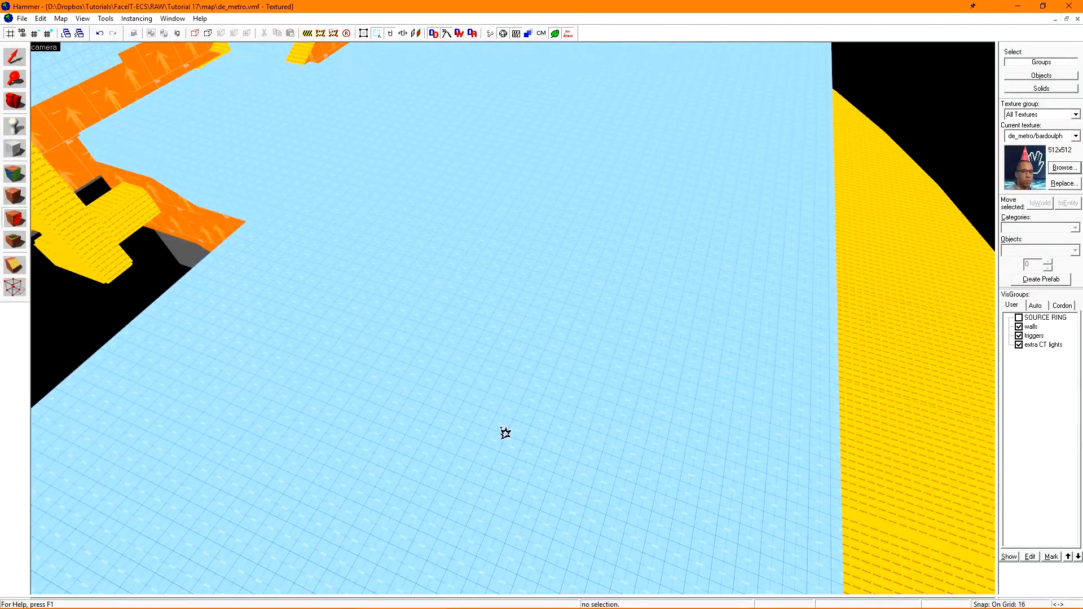
click(429, 312)
key(z)
key(w)
key(z)
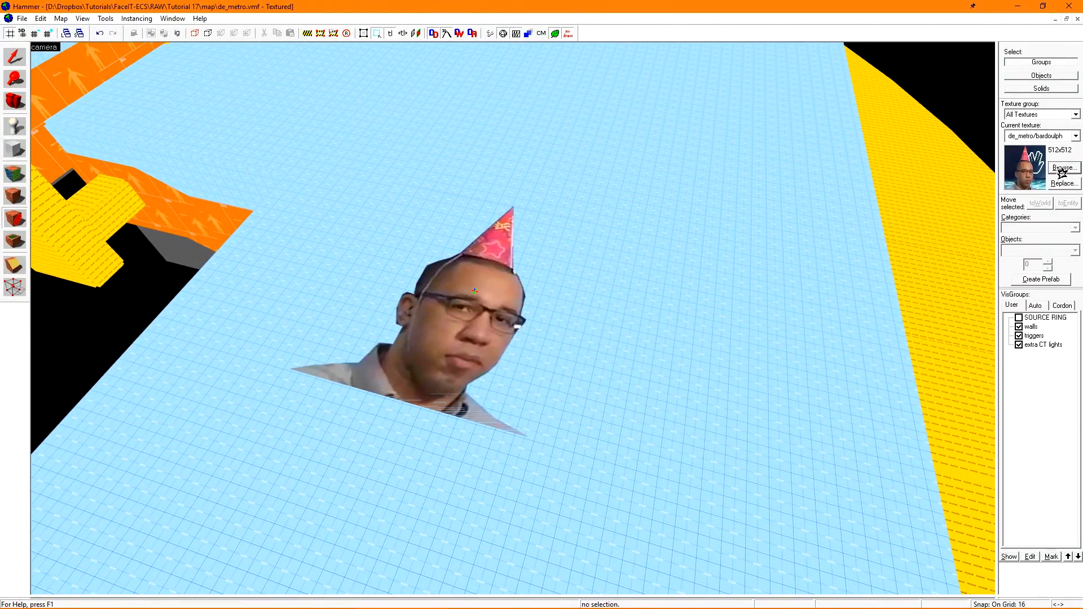
Place a de_metro/ddk decal on the sky surface beside the bardoulph decal and select it.
click(1059, 171)
double_click(533, 76)
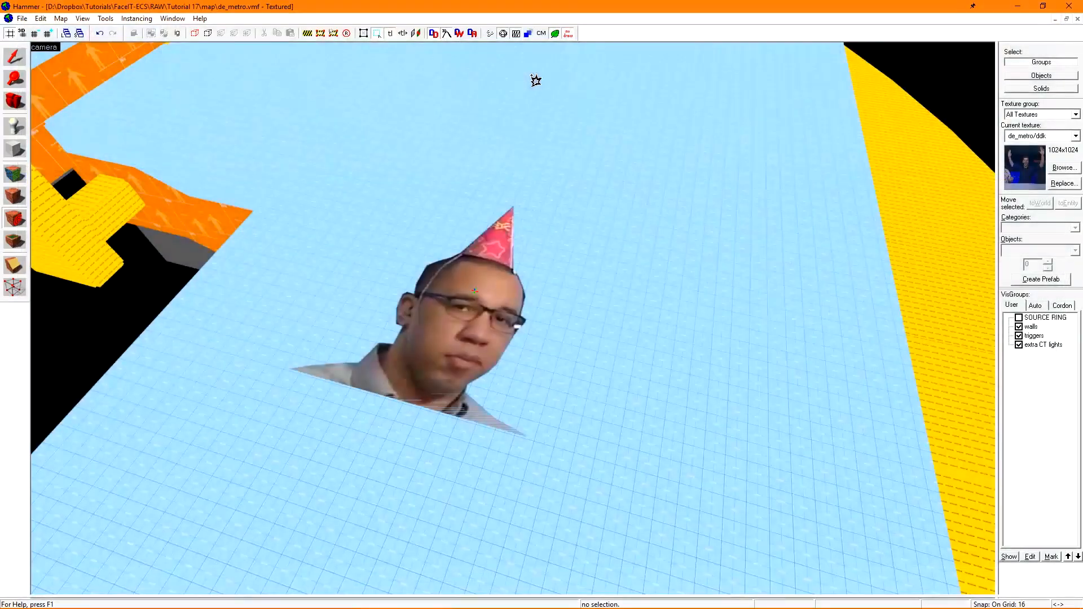
click(634, 327)
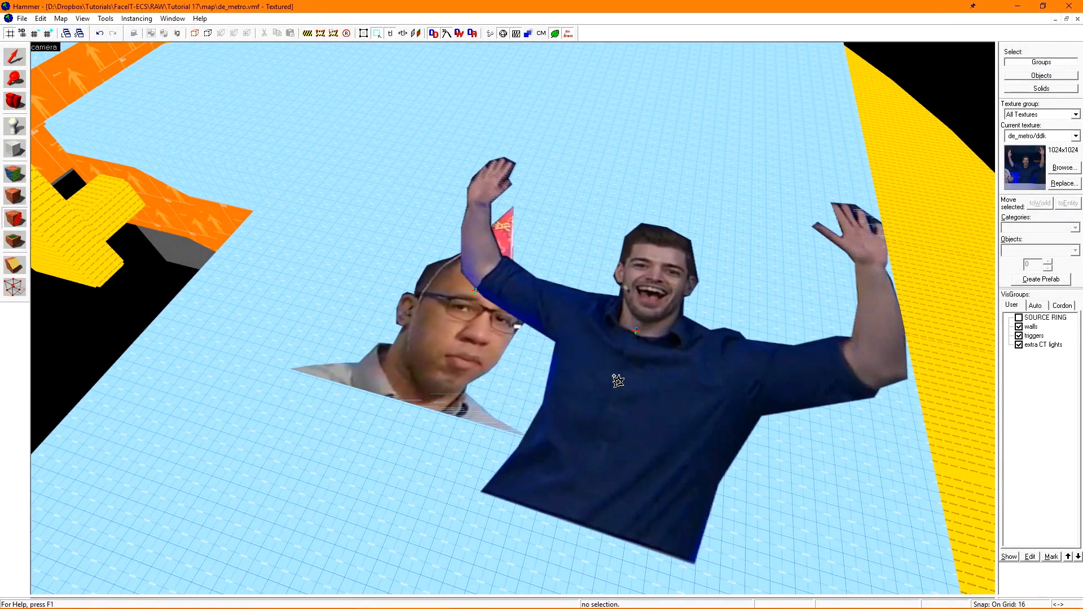
key(shift+s)
click(635, 328)
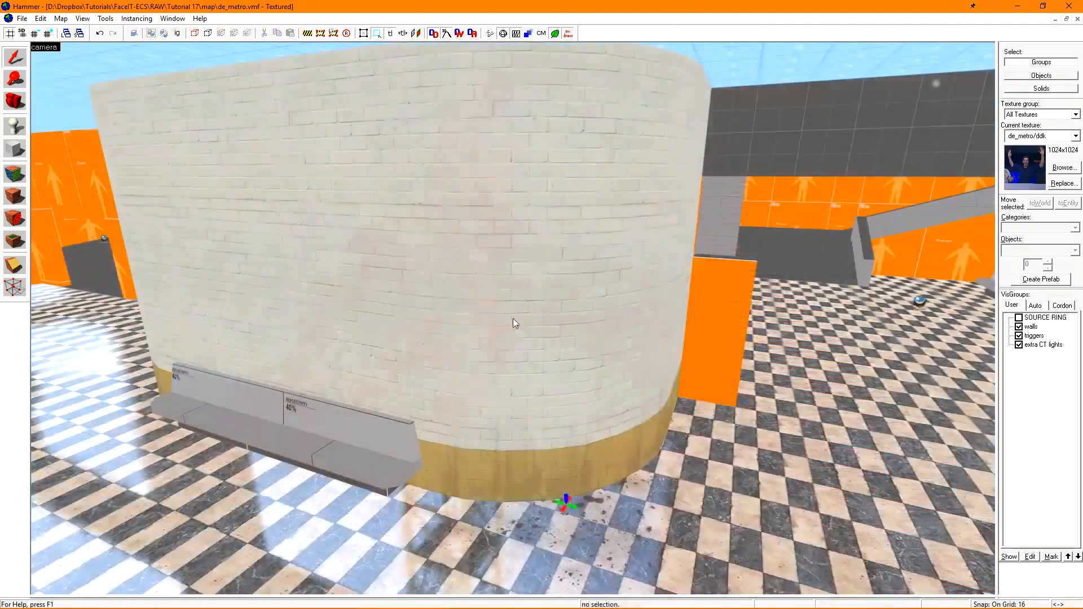
Open bardoulph.vmt from the de_metro materials folder in Notepad++, add the line "$decal" "1" below "$translucent", and save.
click(301, 597)
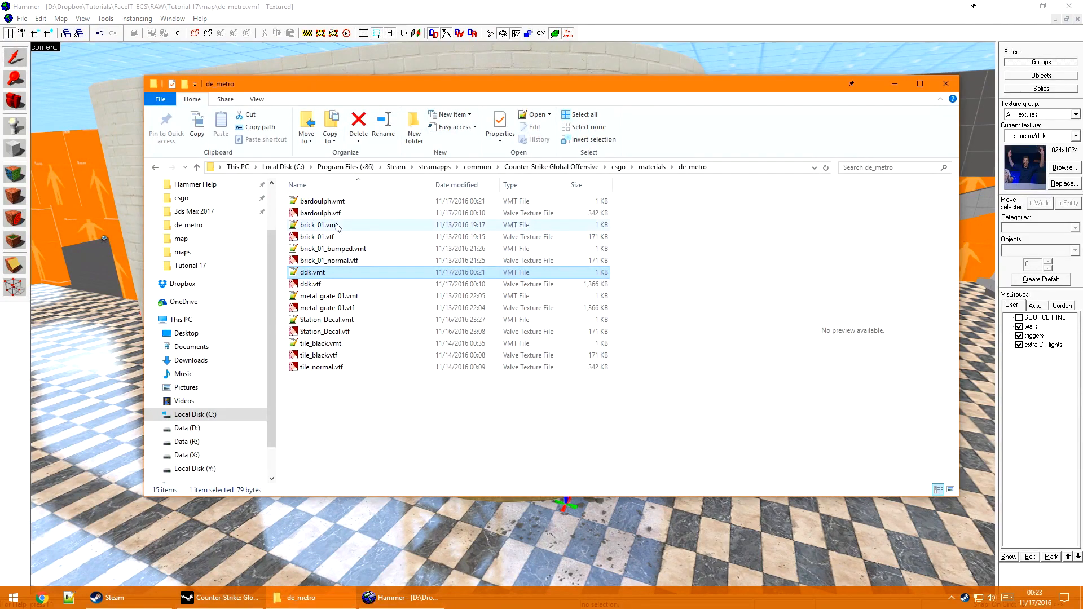
double_click(322, 201)
drag(461, 212, 491, 151)
click(524, 248)
key(Return)
text("$decal" ")
key(ctrl+s)
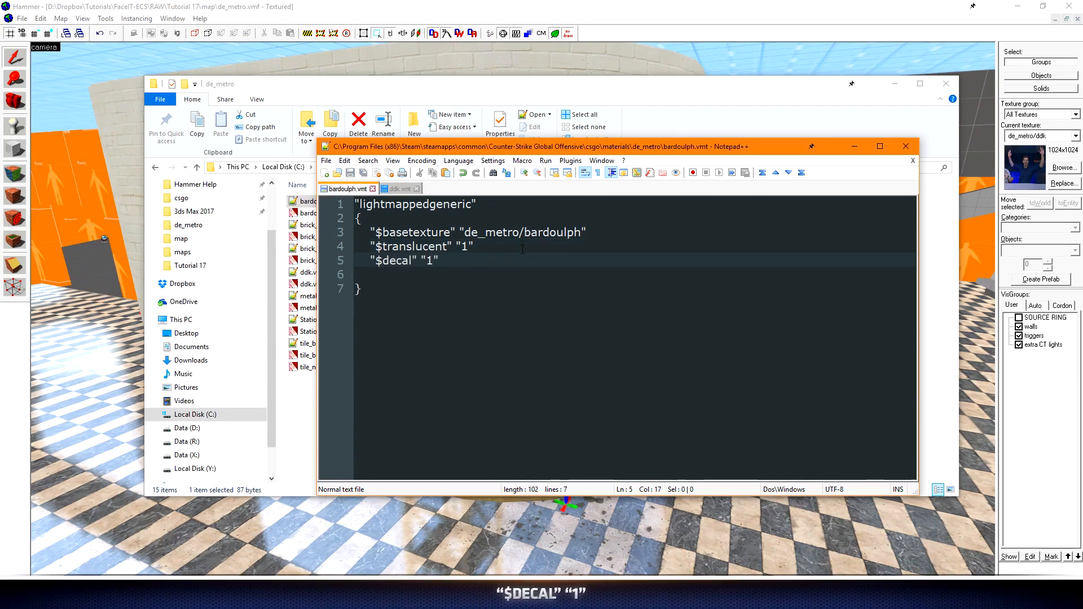
Add the line "$decalscale" "0.25" below "$decal" in bardoulph.vmt and save the file.
key(Down)
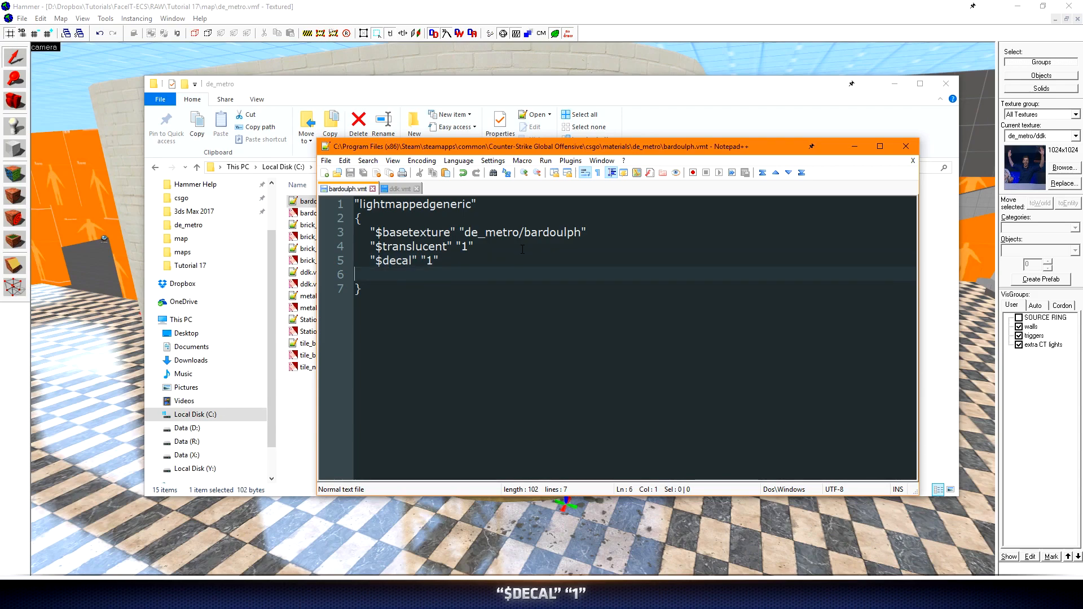
key(Tab)
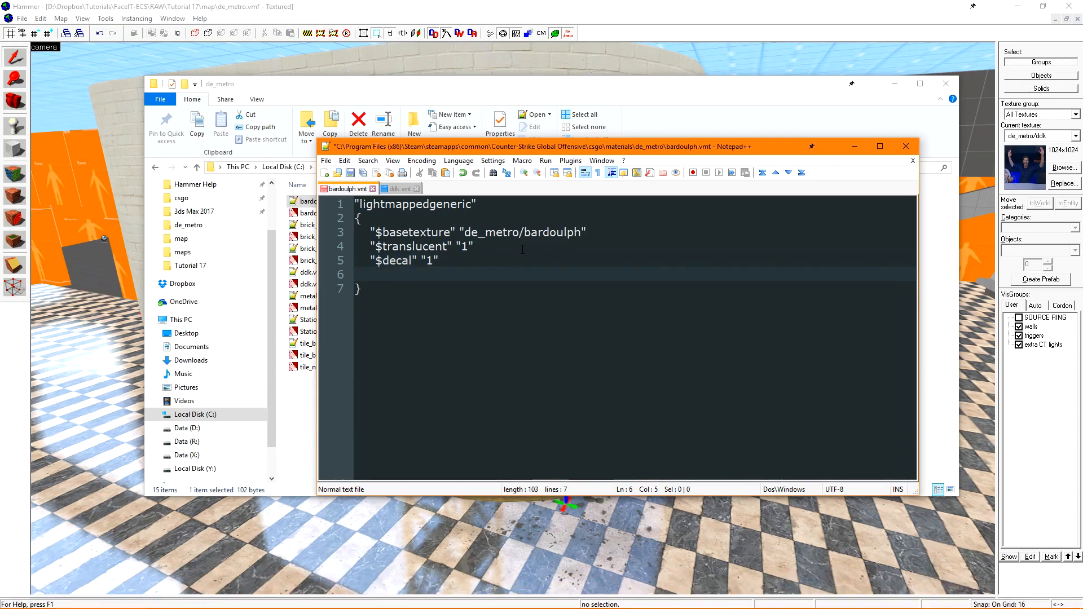
text("$decalscale" "0.25)
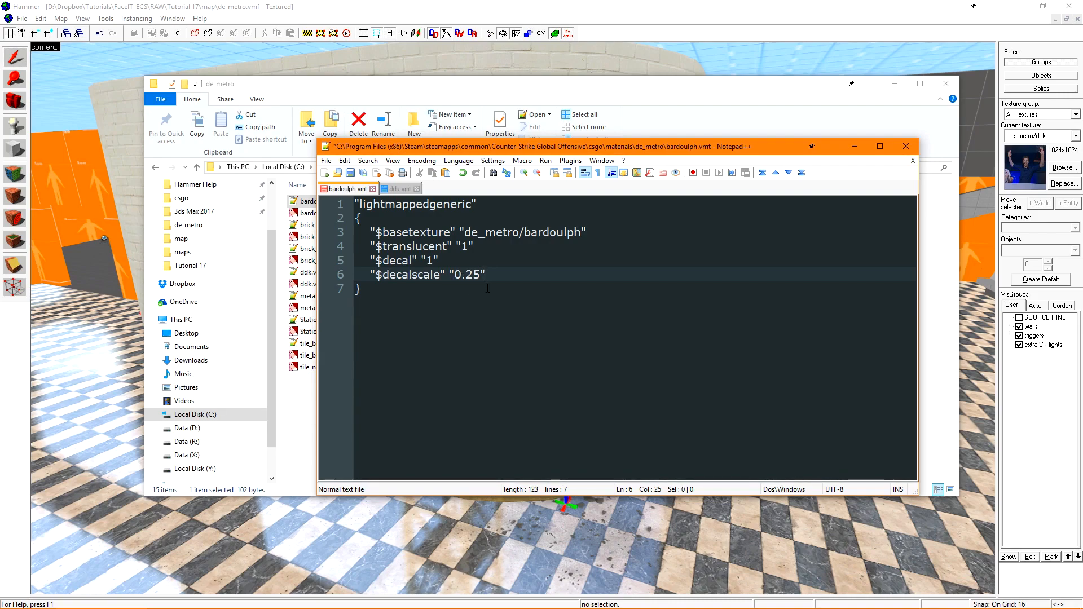
key(ctrl+s)
Return to Hammer and place the bardoulph decal on the front face of the grey pillar.
click(527, 5)
key(z)
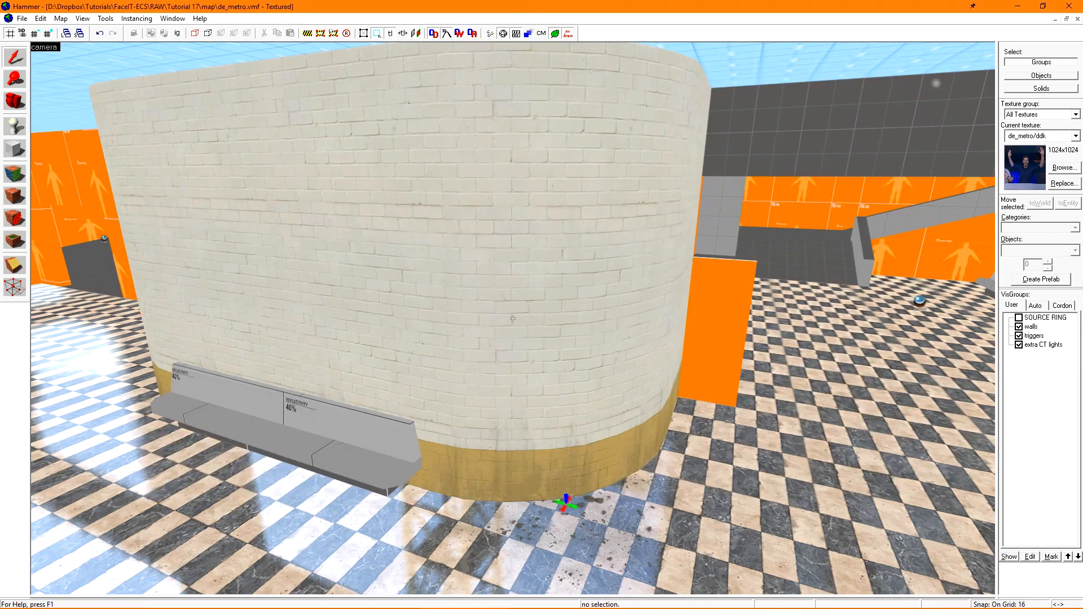
key(w)
key(s)
key(z)
key(shift+d)
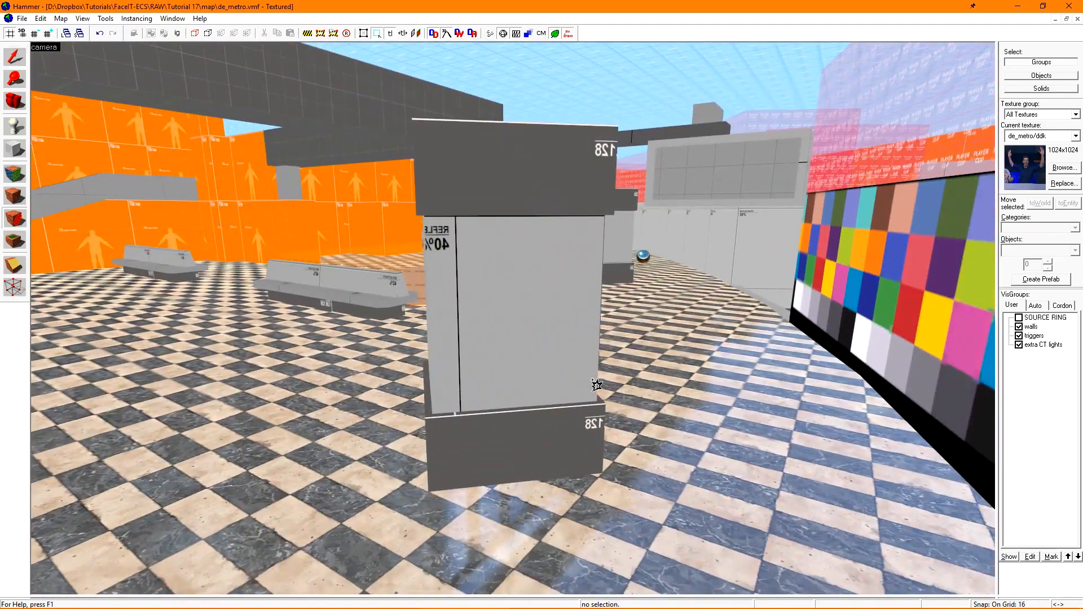
click(512, 307)
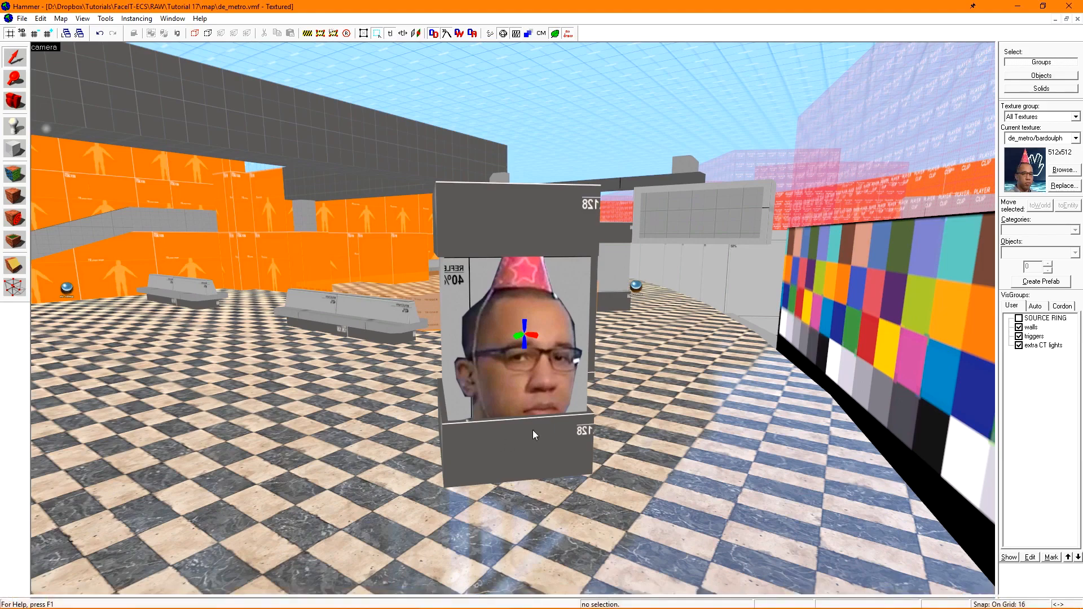
Switch to Notepad++, set "$decalscale" in bardoulph.vmt to "0.125", and save the file.
click(76, 597)
text(125")
click(504, 289)
key(ctrl+s)
Back in Hammer, place a new bardoulph decal on the grey pillar's front face and nudge it downward.
click(579, 6)
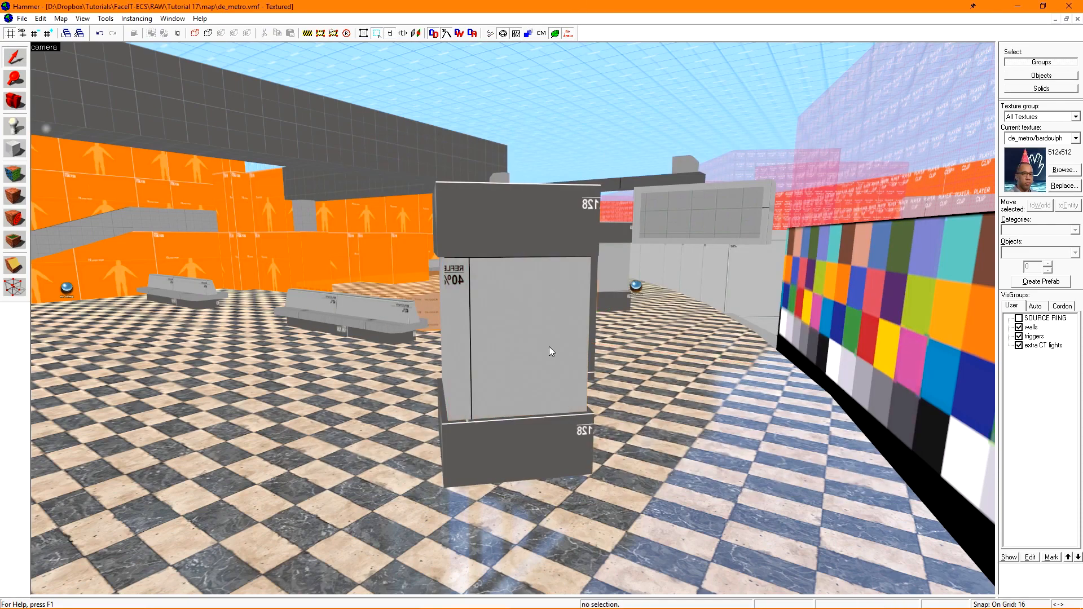
click(523, 341)
key(w)
key(d)
key(Down)
key(Down)
key(Down)
key(Down)
key(Down)
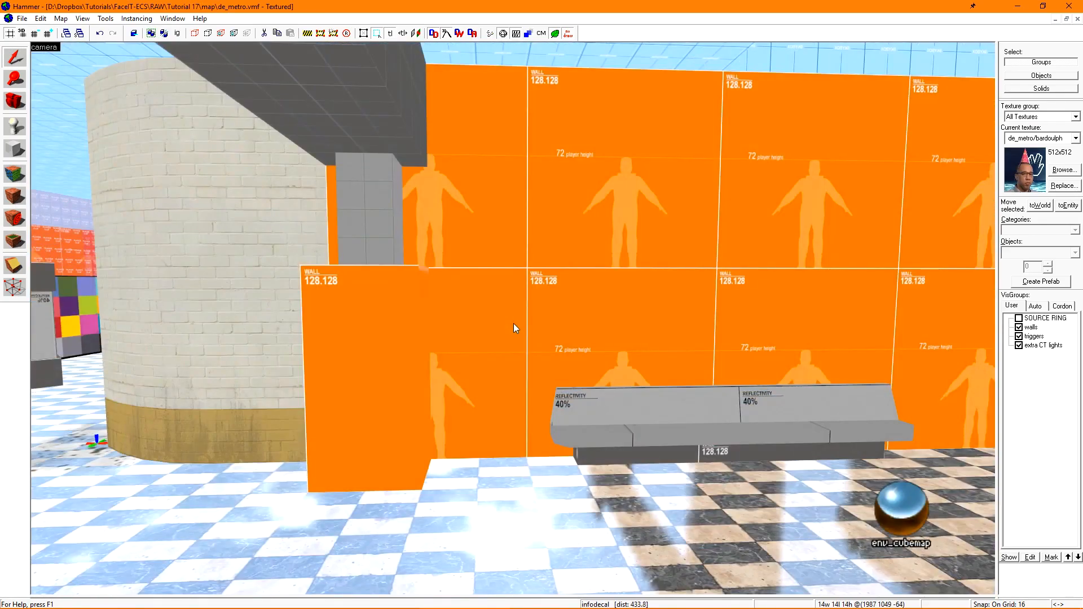
Choose the de_metro/ddk texture and place it as a decal on the orange wall near the bench.
click(1069, 141)
click(1043, 205)
key(shift+d)
click(517, 269)
key(shift+s)
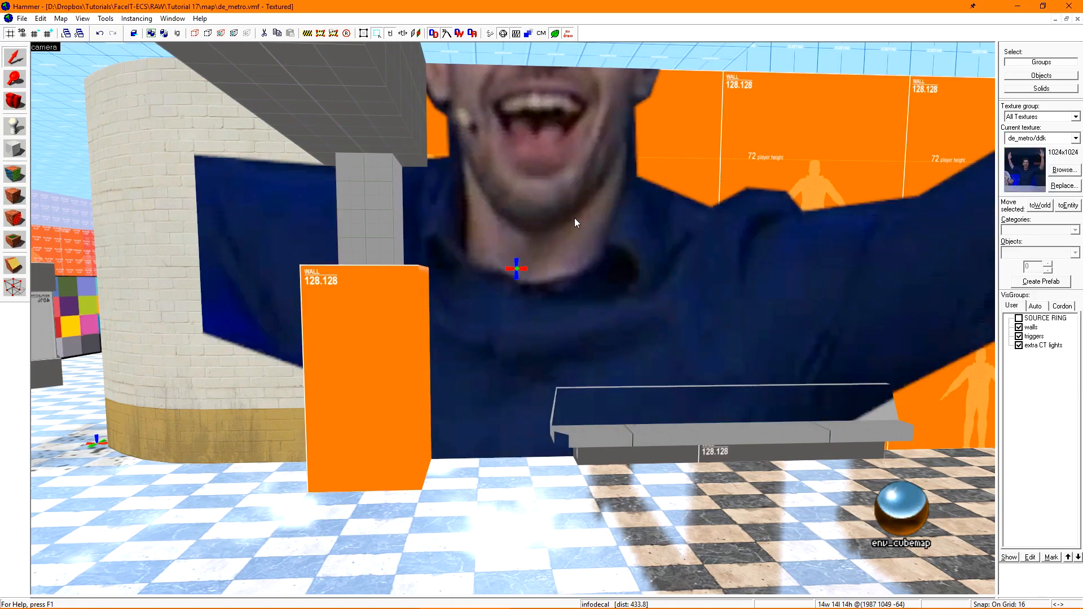
Open ddk.vmt and copy the lines "$decal" "1" and "$decalscale" "0.125" into it from bardoulph.vmt.
click(340, 604)
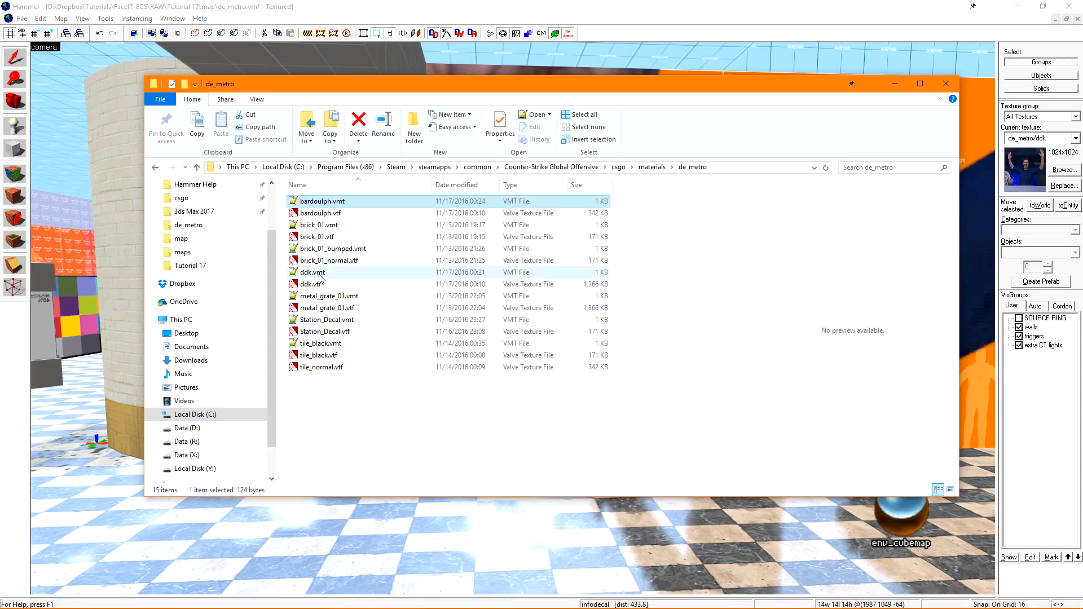
double_click(319, 273)
click(343, 190)
drag(371, 260, 492, 275)
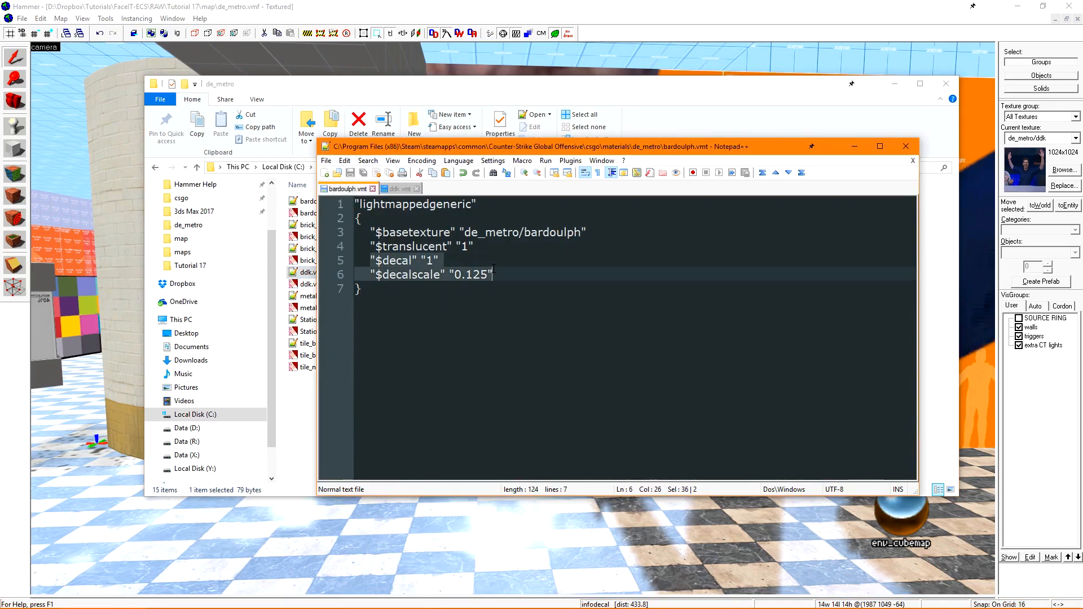
click(393, 190)
click(480, 260)
text("$decal" "1" 	"$decalscale" "0.125")
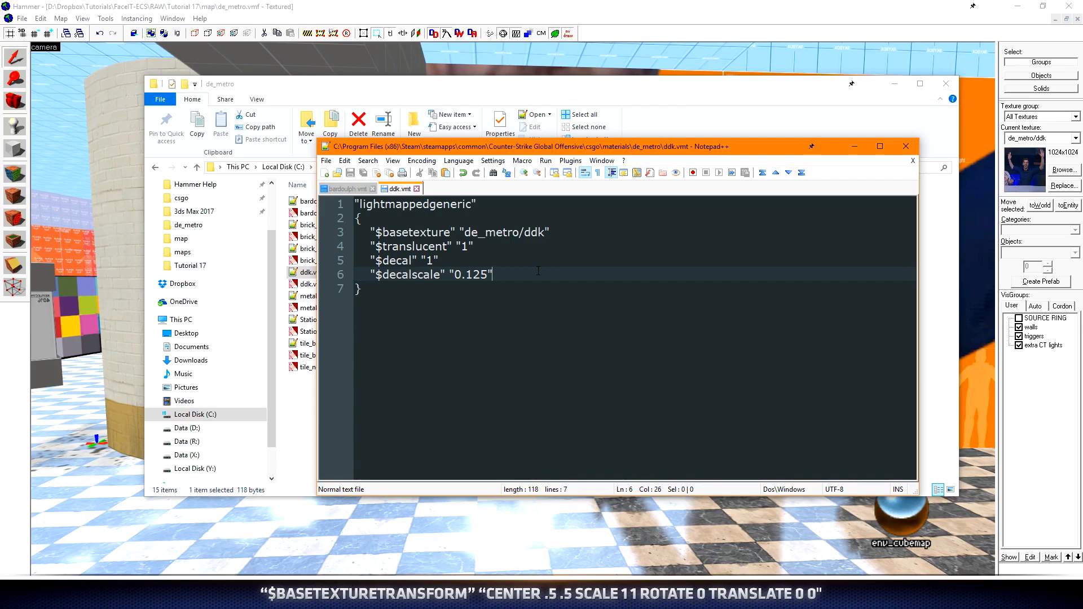
Add "$basetexturetransform" "center .5 .5 scale 1 1 rotate 90 translate 0 0" to ddk.vmt and save the file.
key(Return)
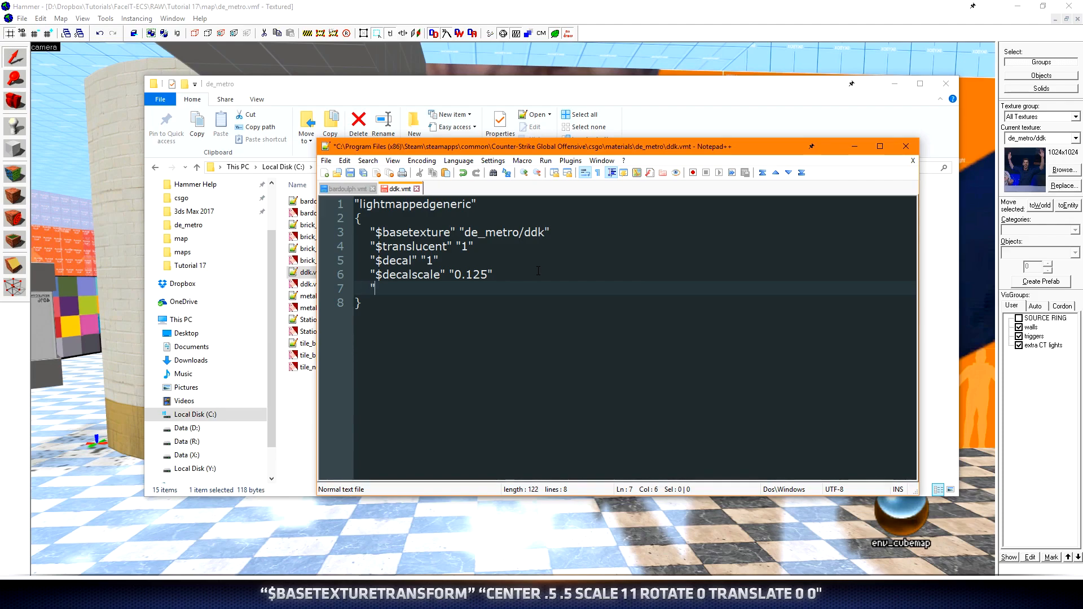
text("$basetexturetransform")
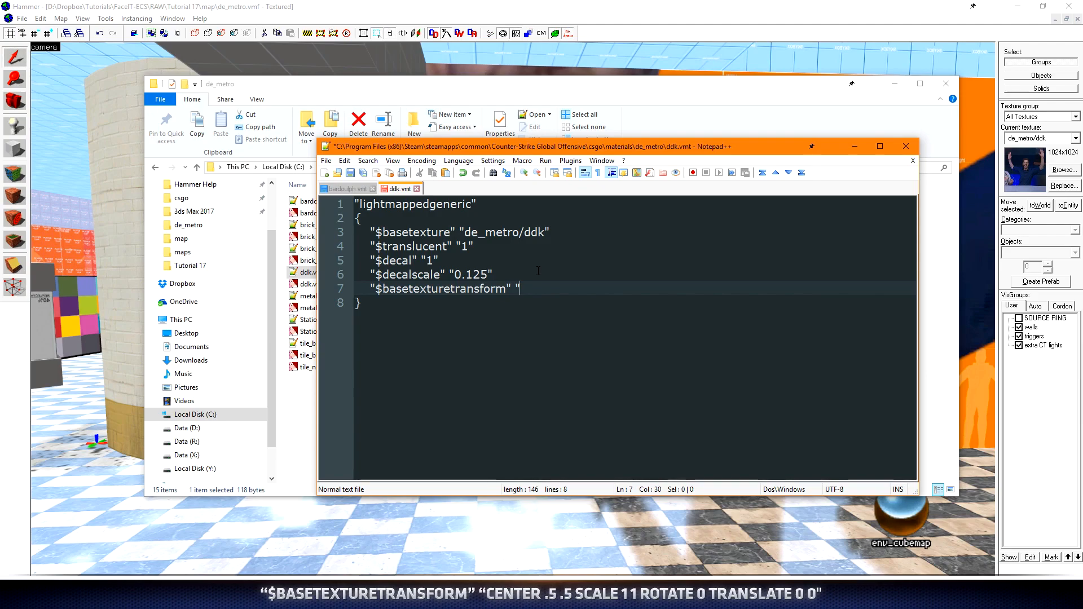
text(center .5 .5)
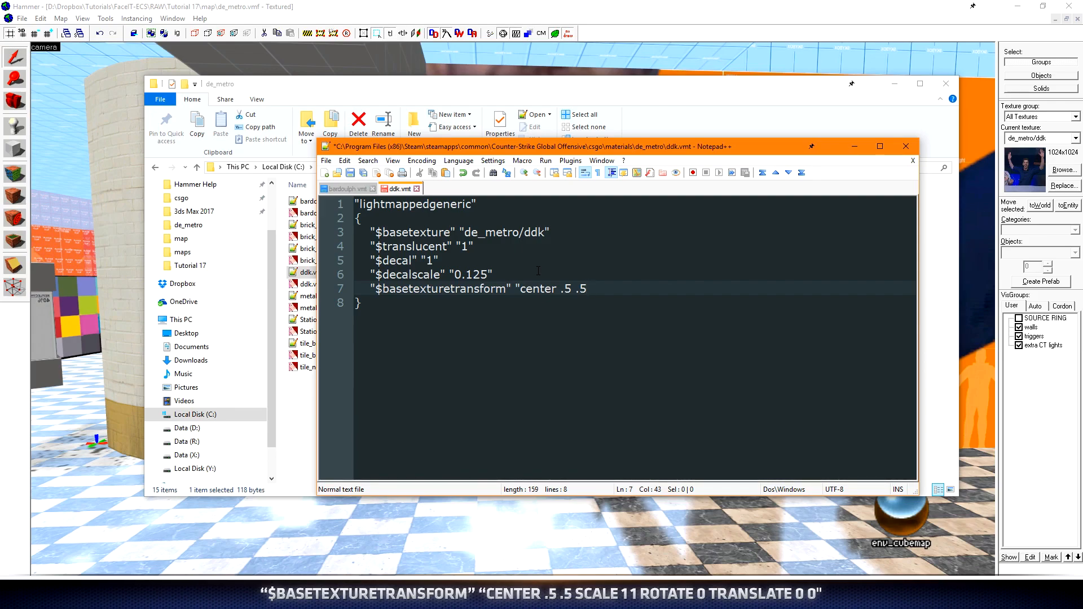
text(scale 1 1 rotate 90 translate 0 0)
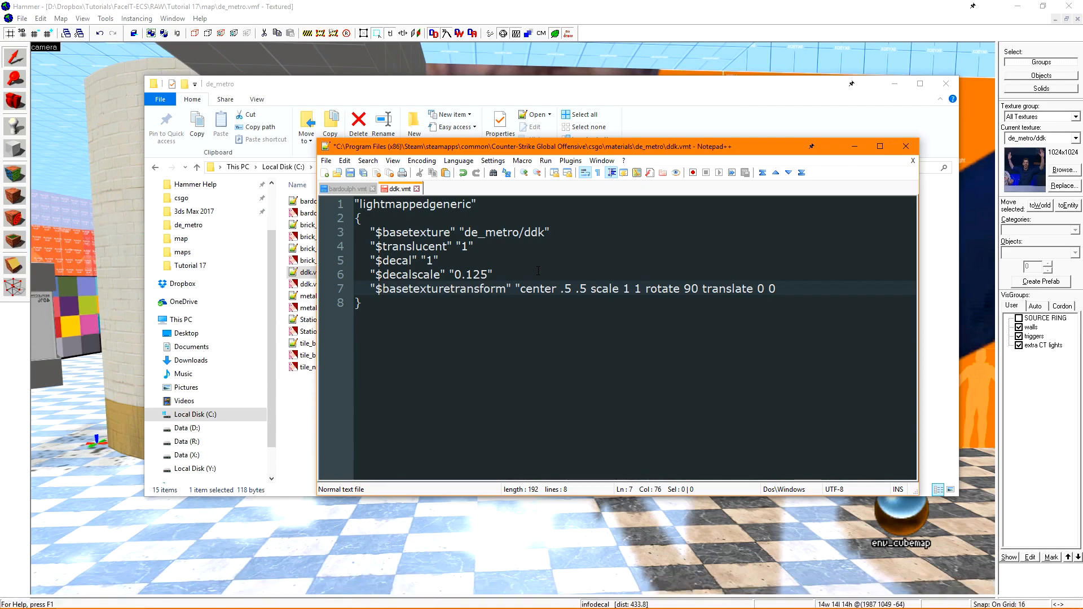
key(ctrl+s)
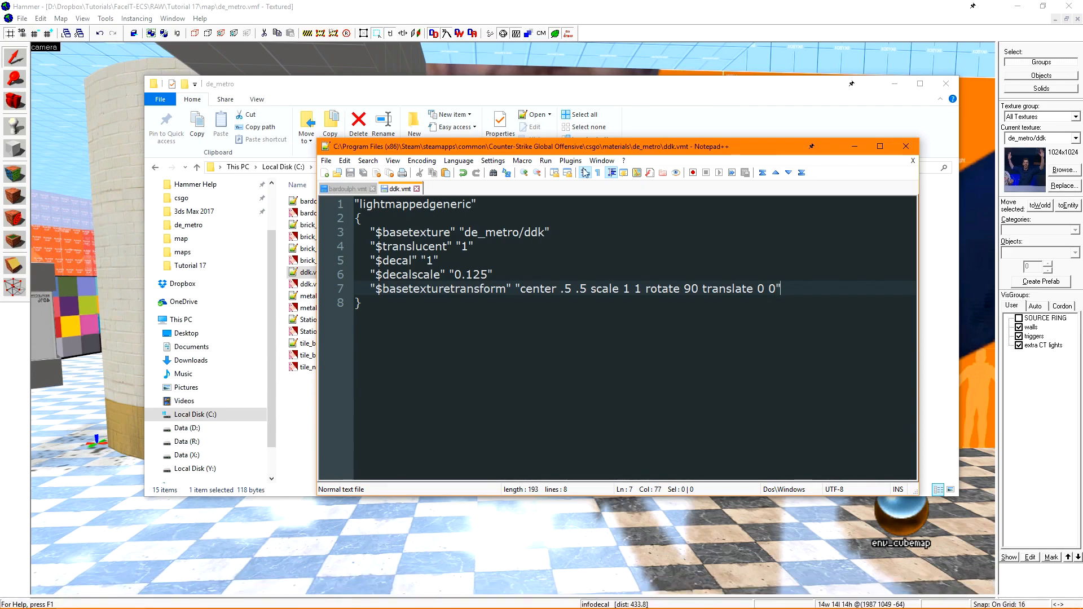
In Hammer, replace the oversized ddk decal on the orange wall with a newly placed ddk decal.
click(517, 5)
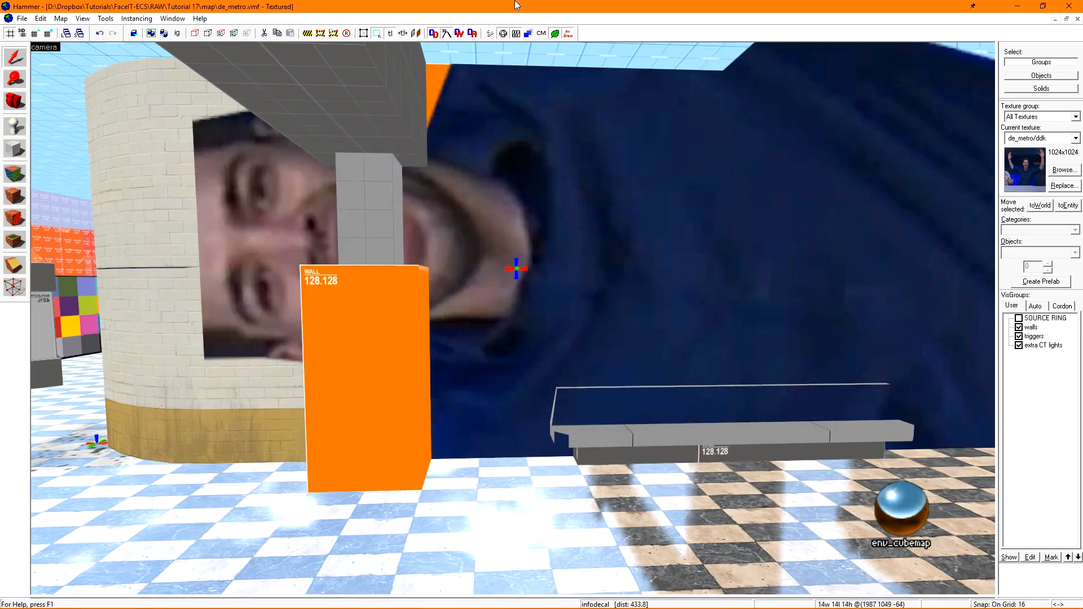
click(516, 268)
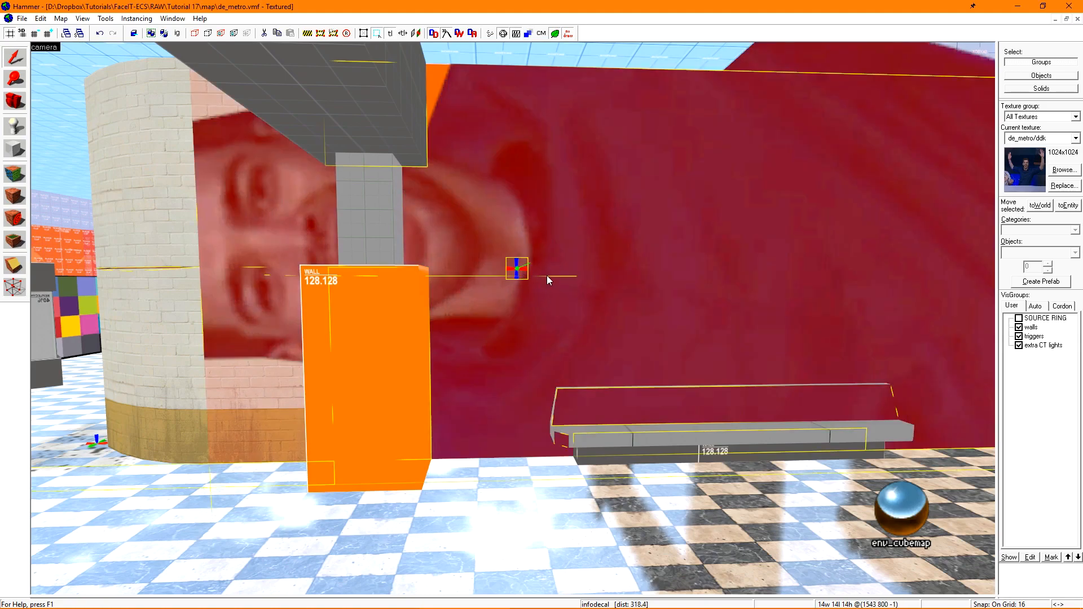
key(Delete)
key(shift+d)
click(536, 276)
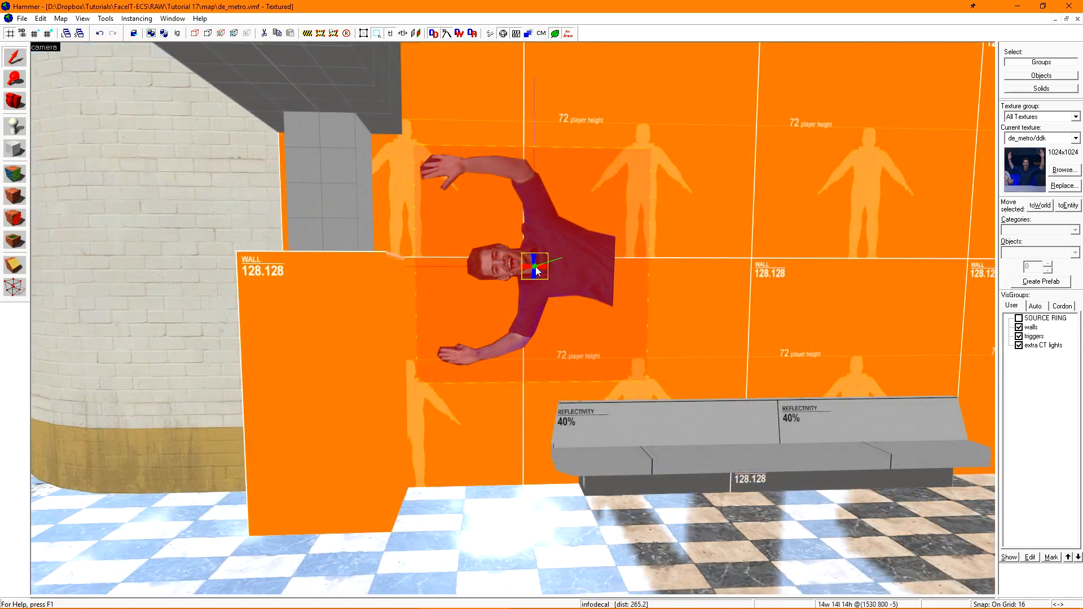
click(402, 266)
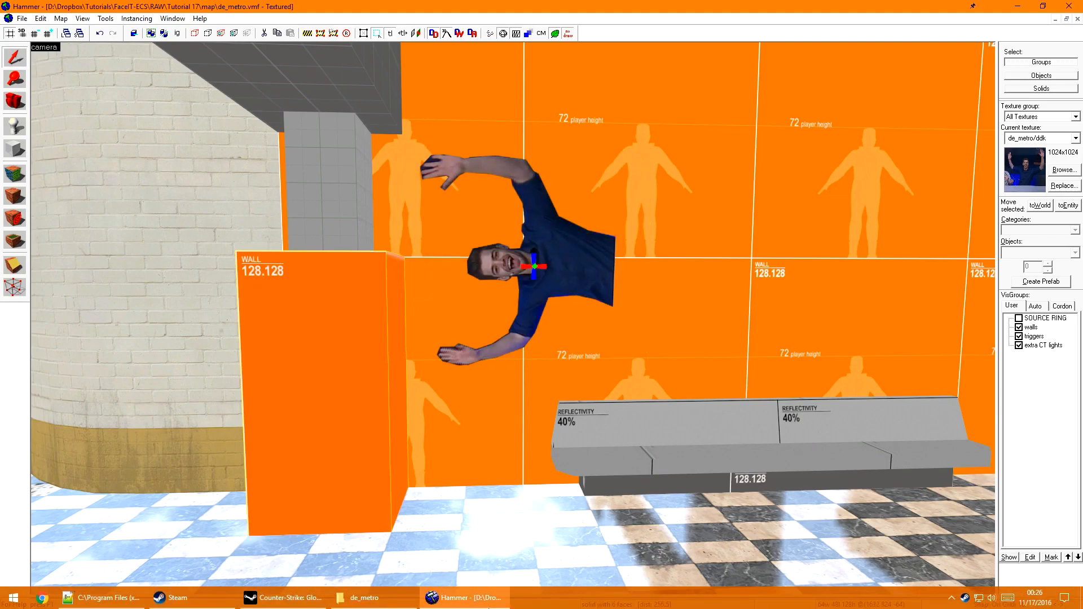
Change the rotation in ddk.vmt's $basetexturetransform line to -90, save the file and return to Hammer.
click(77, 599)
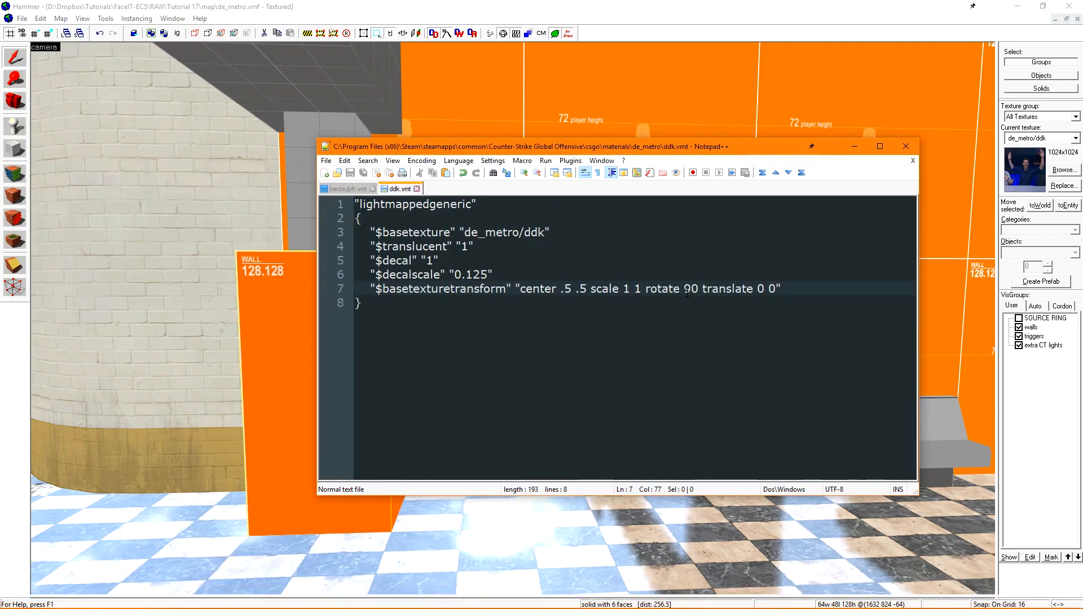
text(-)
key(ctrl+s)
key(alt+Tab)
Move the ddk decal down and sideways until its torso meets the edge of the orange block.
click(534, 270)
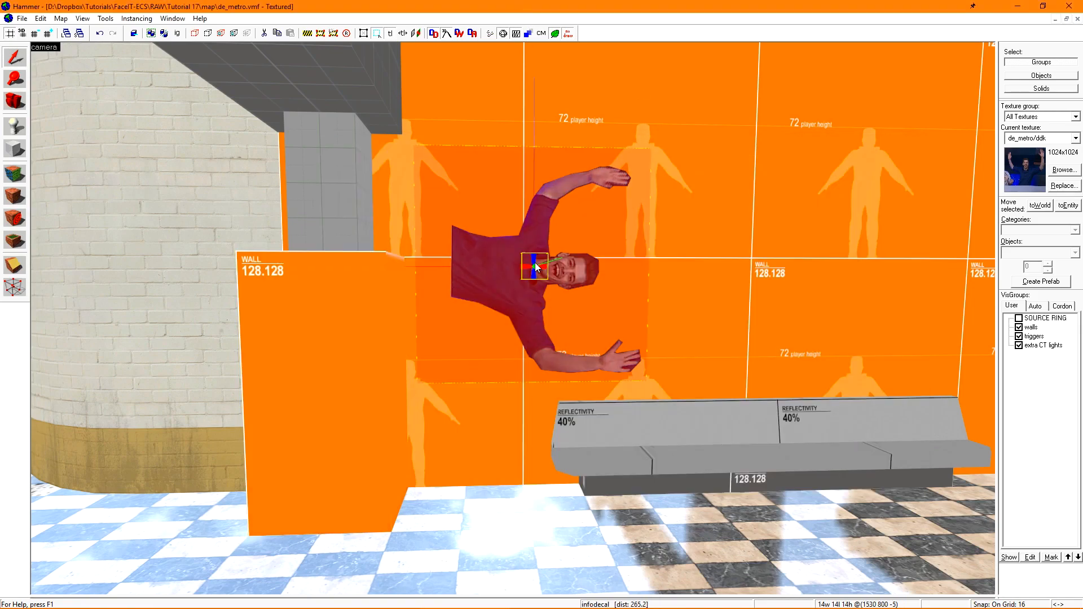
key(ctrl+Left)
key(ctrl+Left)
key(ctrl+Left)
key(ctrl+Left)
key(ctrl+Left)
key(ctrl+Left)
key(ctrl+Left)
key(ctrl+Left)
key(ctrl+Left)
key(ctrl+Left)
key(ctrl+Left)
key(ctrl+Left)
key(ctrl+Left)
key(ctrl+Left)
key(ctrl+Left)
key(ctrl+Left)
key(ctrl+Left)
key(ctrl+Left)
key(ctrl+Left)
key(ctrl+Left)
key(ctrl+Down)
key(ctrl+Down)
key(ctrl+Down)
key(ctrl+Down)
key(ctrl+Down)
key(ctrl+Down)
key(ctrl+Down)
key(ctrl+Down)
key(ctrl+Down)
key(ctrl+Down)
key(ctrl+Down)
key(ctrl+Down)
key(ctrl+Down)
key(ctrl+Down)
key(ctrl+Down)
key(ctrl+Down)
key(ctrl+Down)
key(ctrl+Down)
key(ctrl+Down)
key(ctrl+Down)
key(ctrl+Left)
key(ctrl+Left)
key(ctrl+Left)
key(ctrl+Left)
key(ctrl+Left)
key(ctrl+Left)
key(ctrl+Left)
key(ctrl+Left)
key(ctrl+Left)
key(ctrl+Left)
key(ctrl+Left)
key(ctrl+Left)
key(ctrl+Left)
key(ctrl+Left)
key(ctrl+Left)
key(ctrl+Left)
key(ctrl+Left)
key(ctrl+Left)
key(ctrl+Left)
key(ctrl+Left)
click(704, 177)
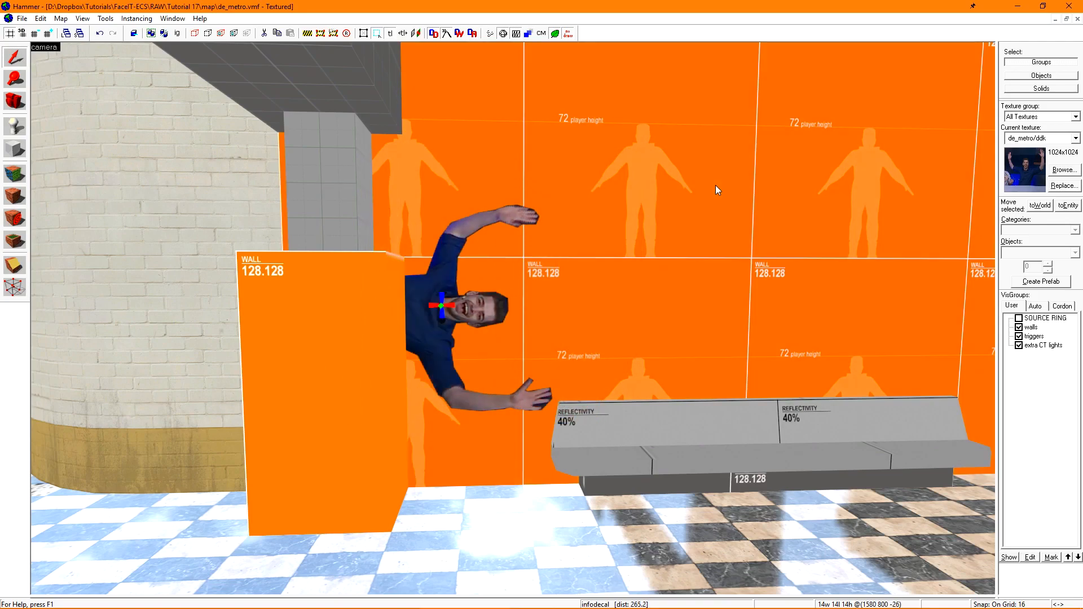
View de_metro in Counter-Strike and shoot at the party-hat head decal on the pillar to inspect it.
click(495, 36)
click(607, 375)
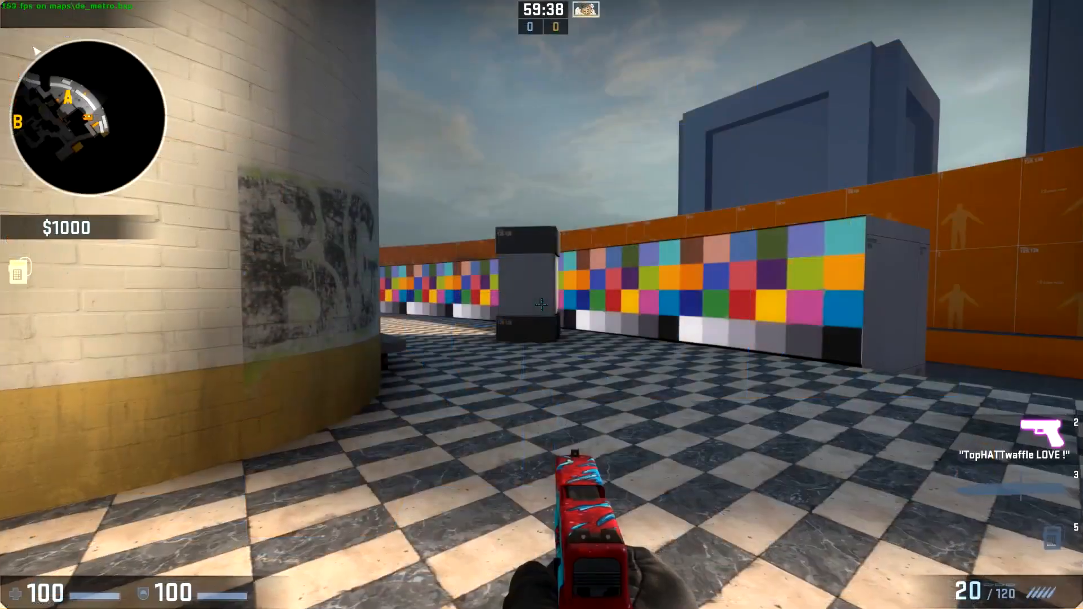
key(w)
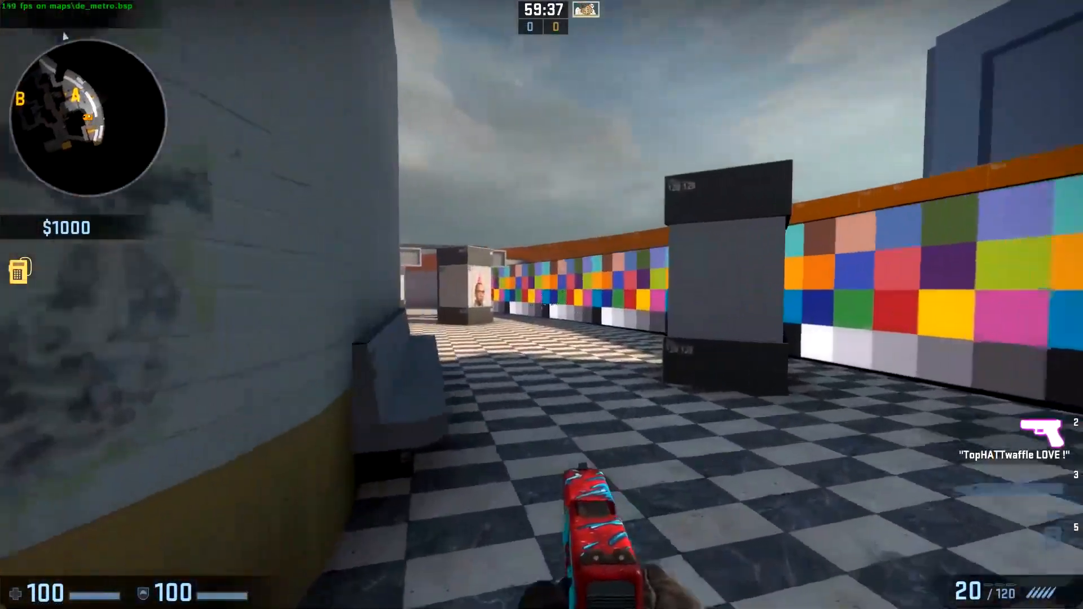
key(w)
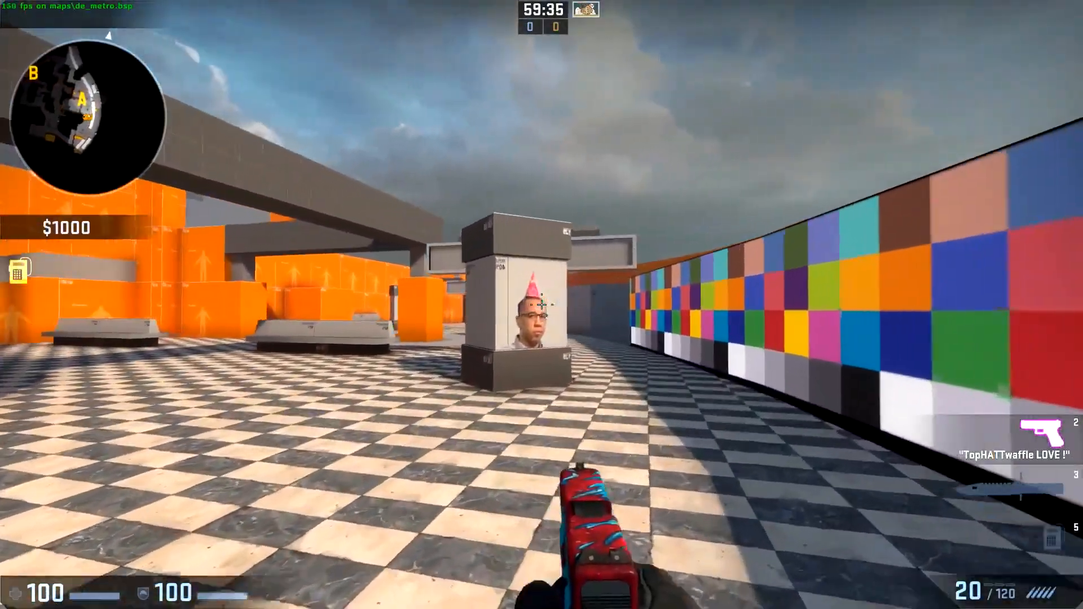
click(541, 305)
click(541, 305)
click(541, 304)
click(542, 305)
click(541, 305)
key(s)
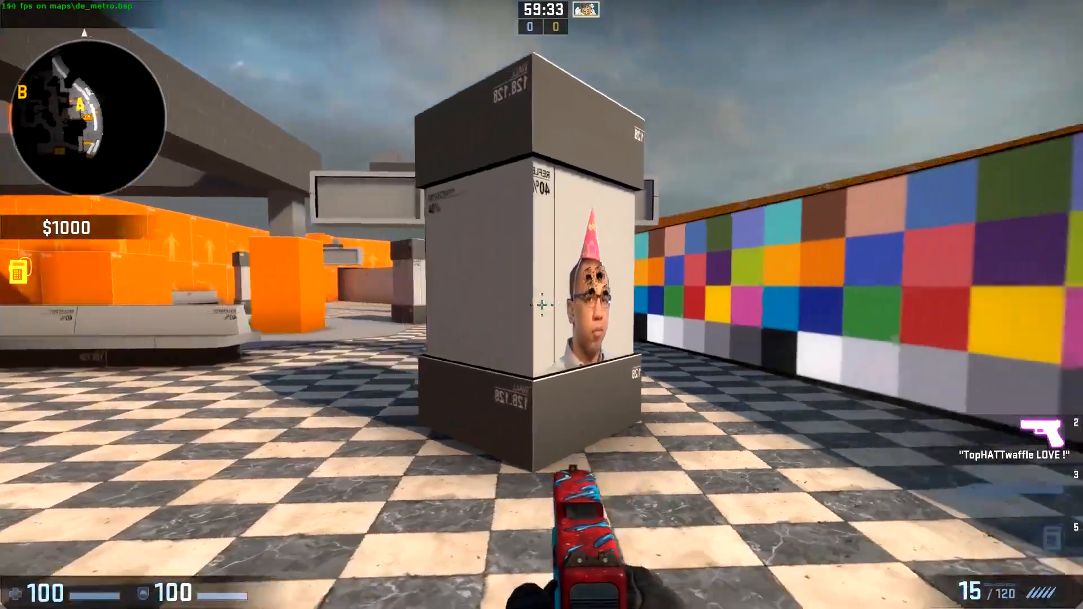
Inspect the ddk decal on the orange wall in the game and shoot at it.
key(w)
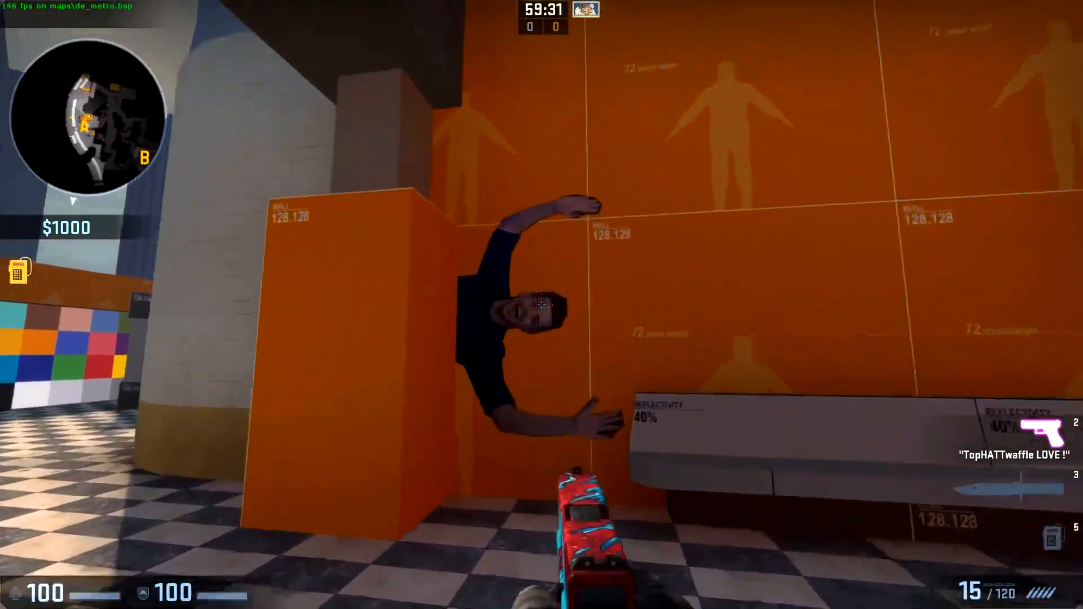
click(541, 304)
click(541, 304)
click(542, 304)
key(s)
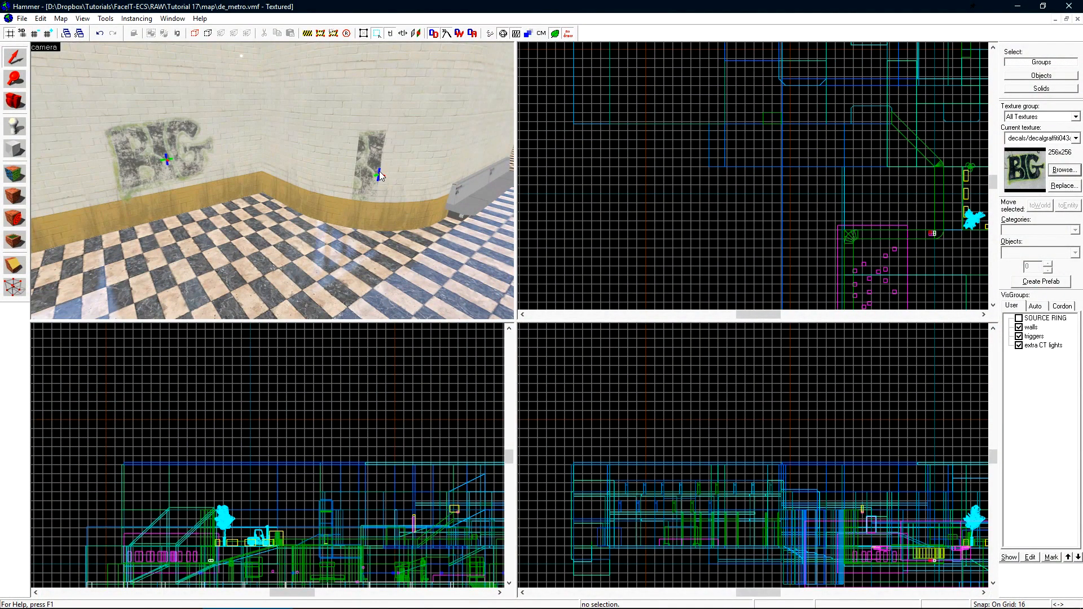
Back in Hammer, select both BIG graffiti decals on the brick walls and delete them.
key(w)
key(a)
click(231, 154)
key(s)
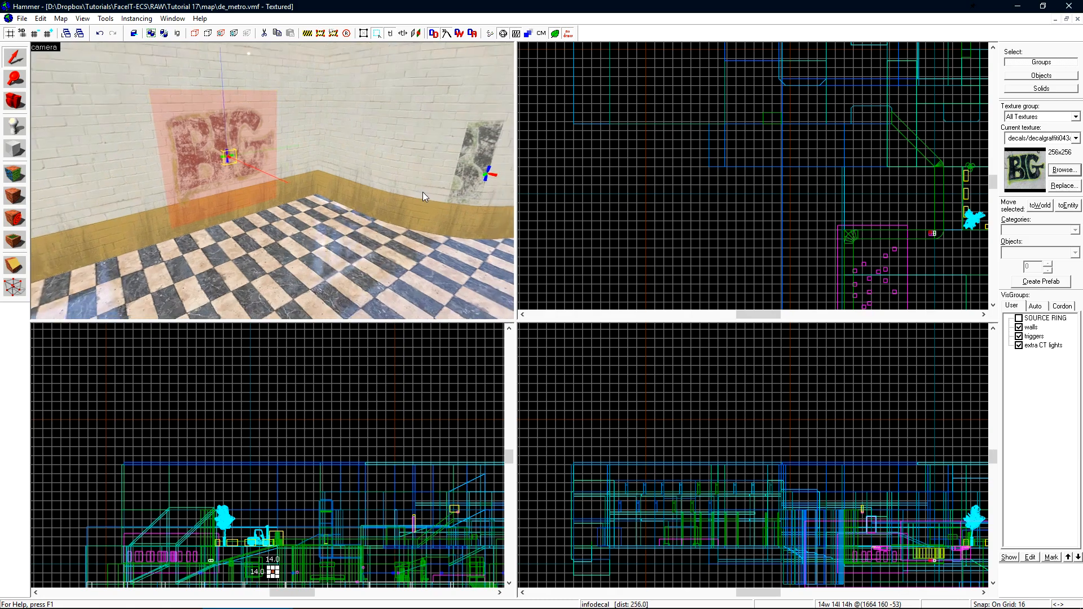
key(d)
ctrl+click(418, 174)
key(Delete)
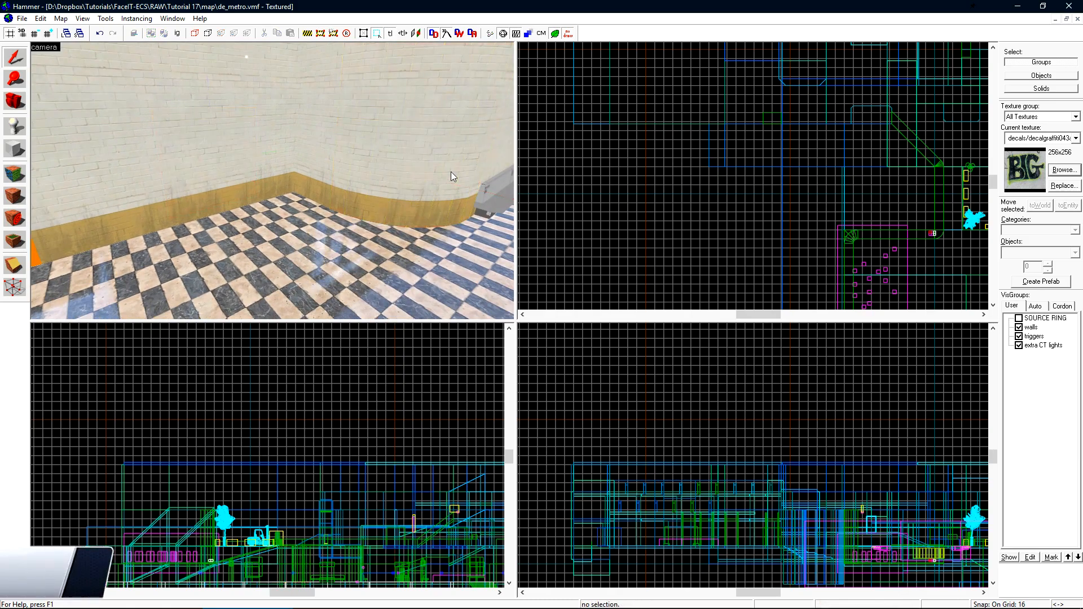
Place the BIG graffiti texture on the flat brick wall with the Overlay tool.
click(14, 241)
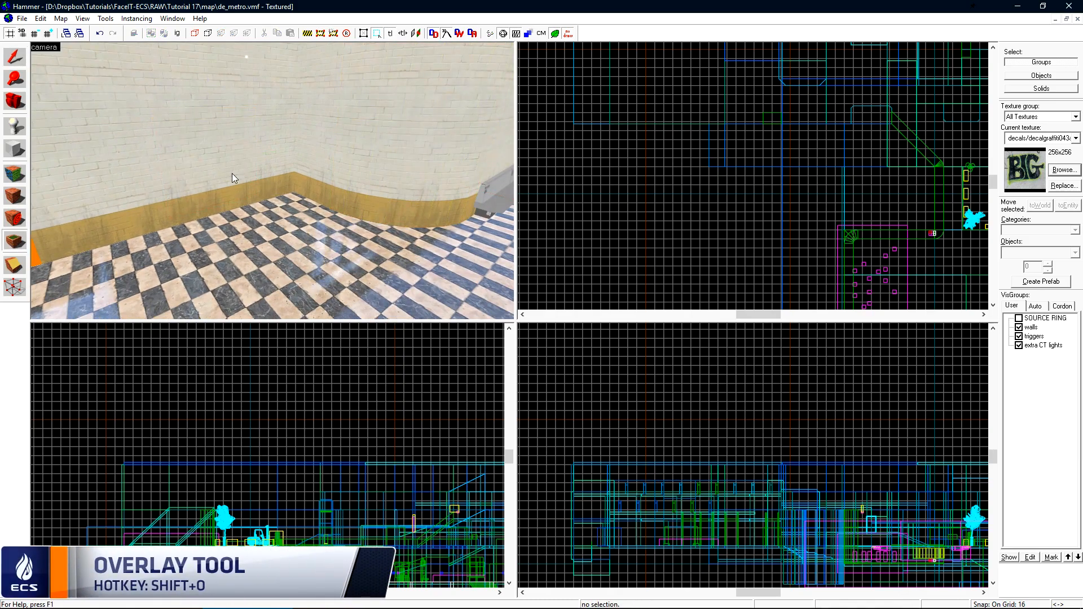
click(184, 157)
key(z)
key(w)
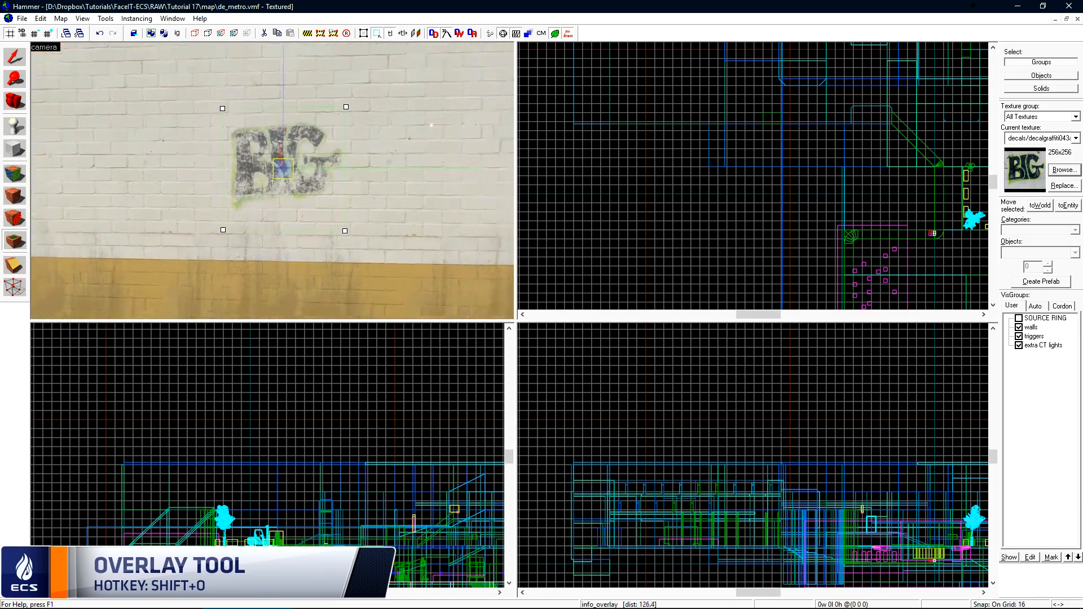
Center the 2D views on the graffiti overlay and enlarge it to about 120 by 112 units.
key(s)
key(z)
key(ctrl+e)
key(ctrl+shift+e)
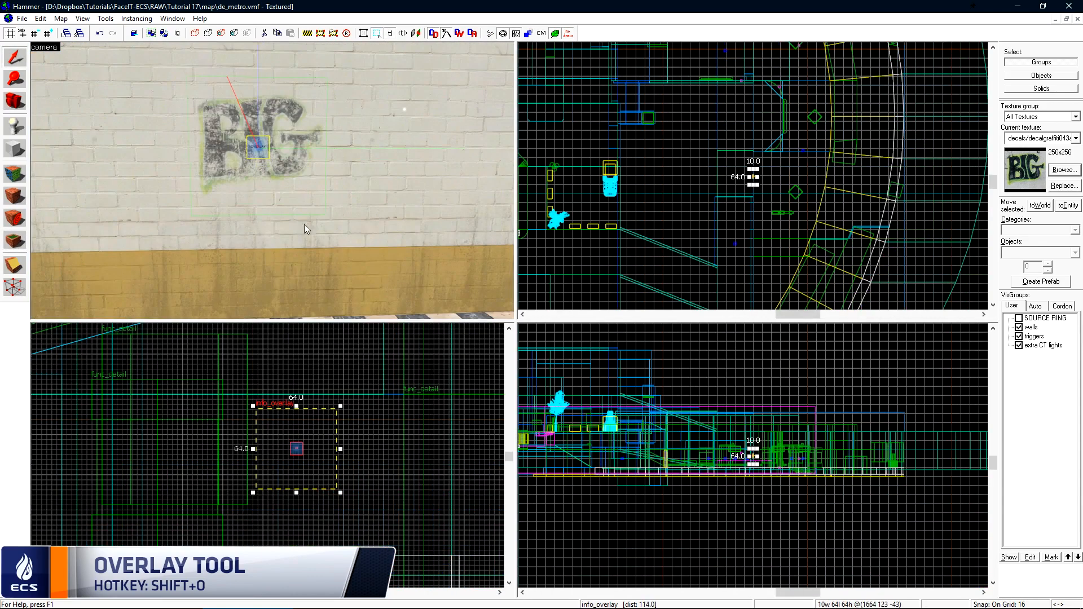
drag(340, 494, 412, 555)
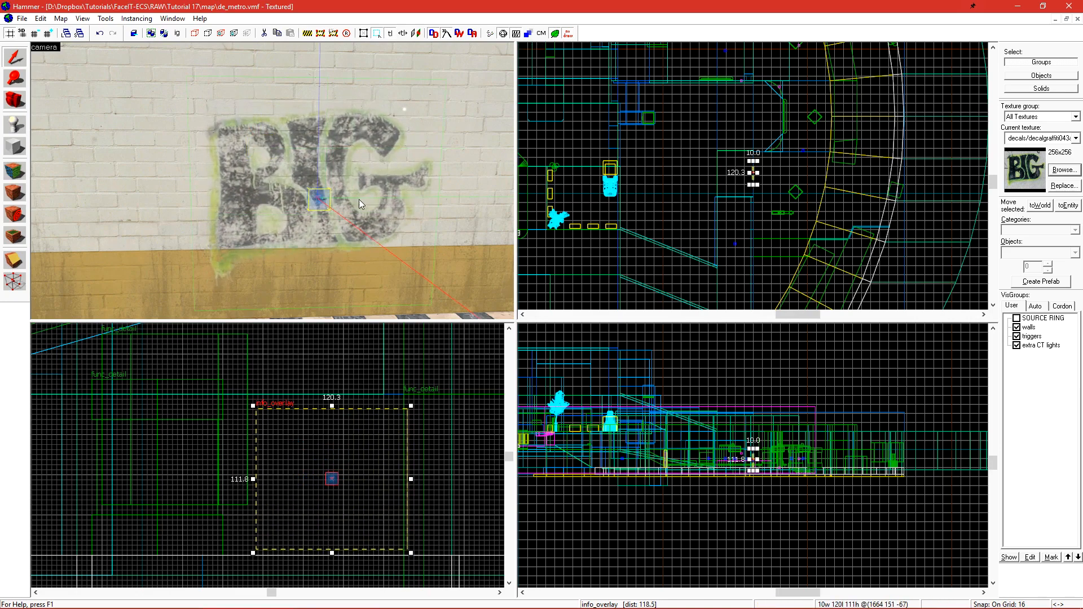
scroll(359, 198, down, 3)
Move the graffiti overlay up the wall and rotate it 75 degrees.
drag(334, 486, 307, 458)
drag(384, 376, 269, 356)
drag(315, 455, 325, 431)
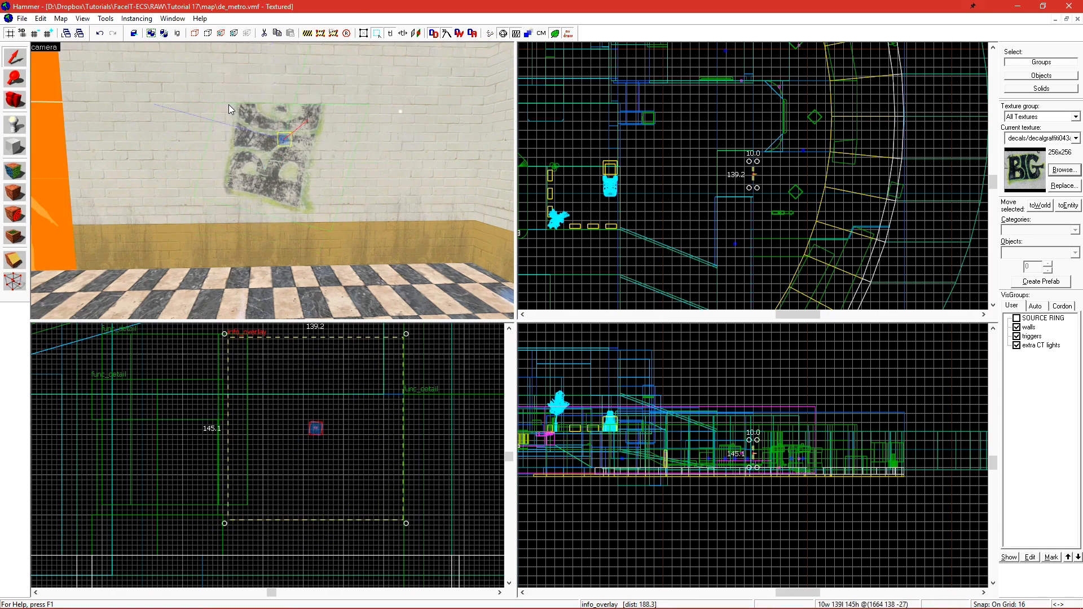
Check the upper wall brush that cuts off the overlay, then open the overlay's properties beside a maximized camera view.
click(255, 102)
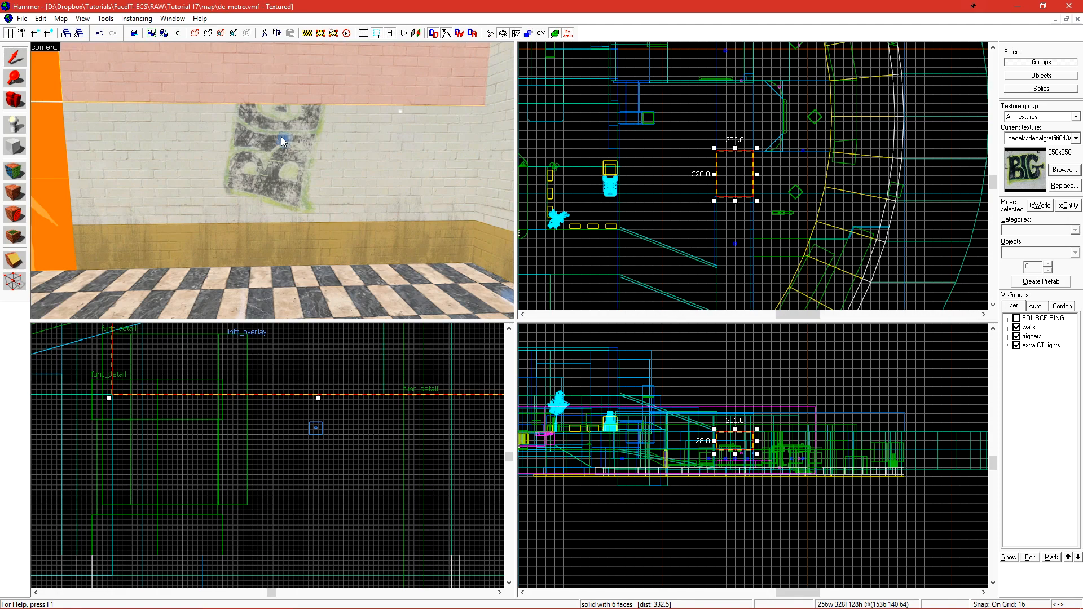
click(284, 139)
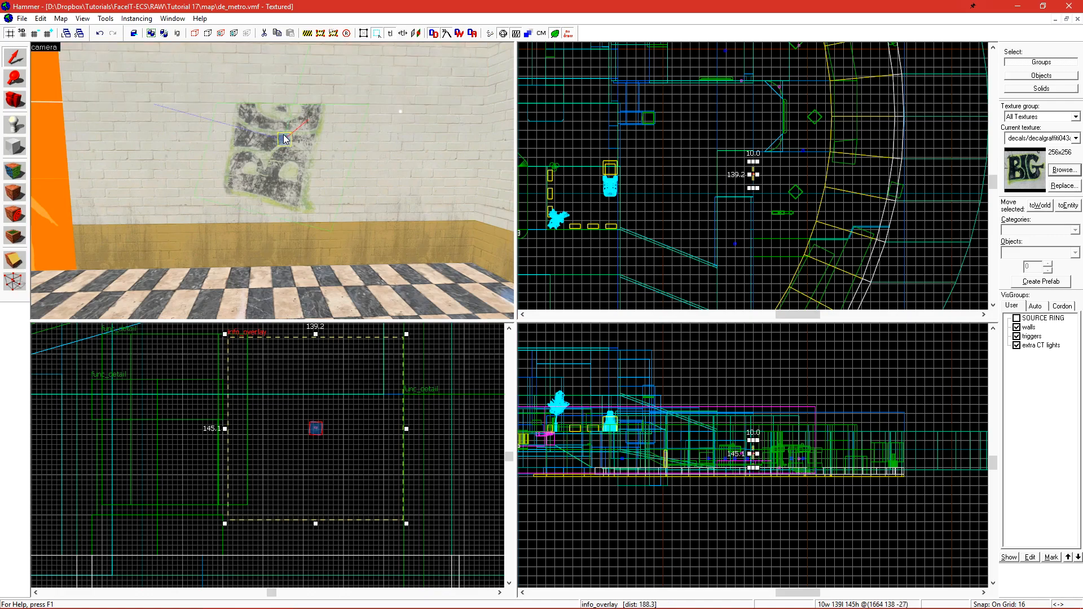
key(shift+z)
double_click(540, 239)
mouse_move(499, 175)
mouse_down()
mouse_move(791, 198)
mouse_move(793, 175)
mouse_up()
click(666, 303)
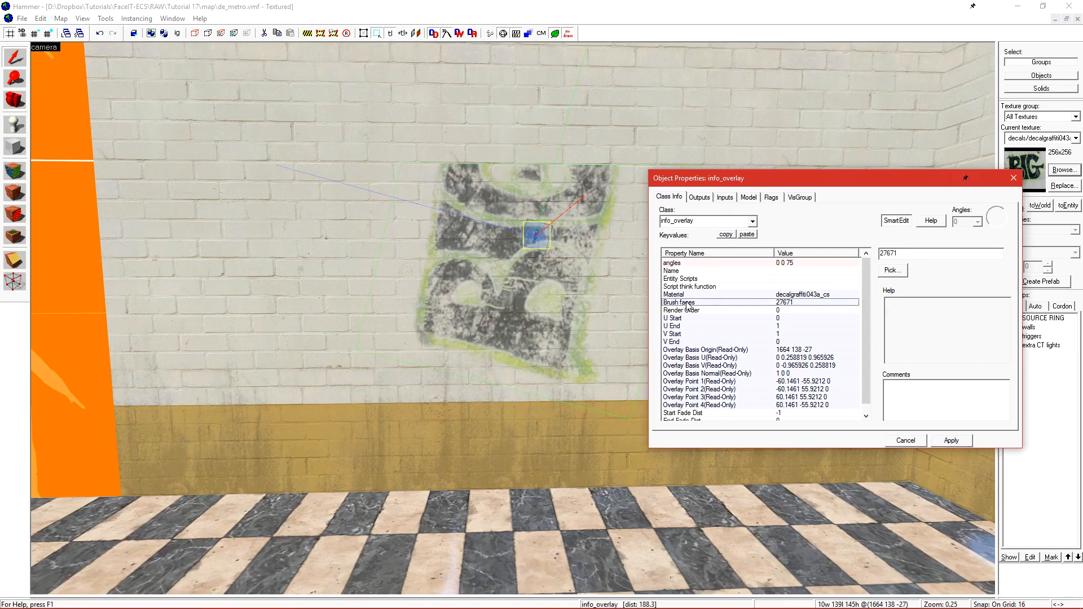
drag(903, 255, 859, 252)
click(913, 254)
click(892, 272)
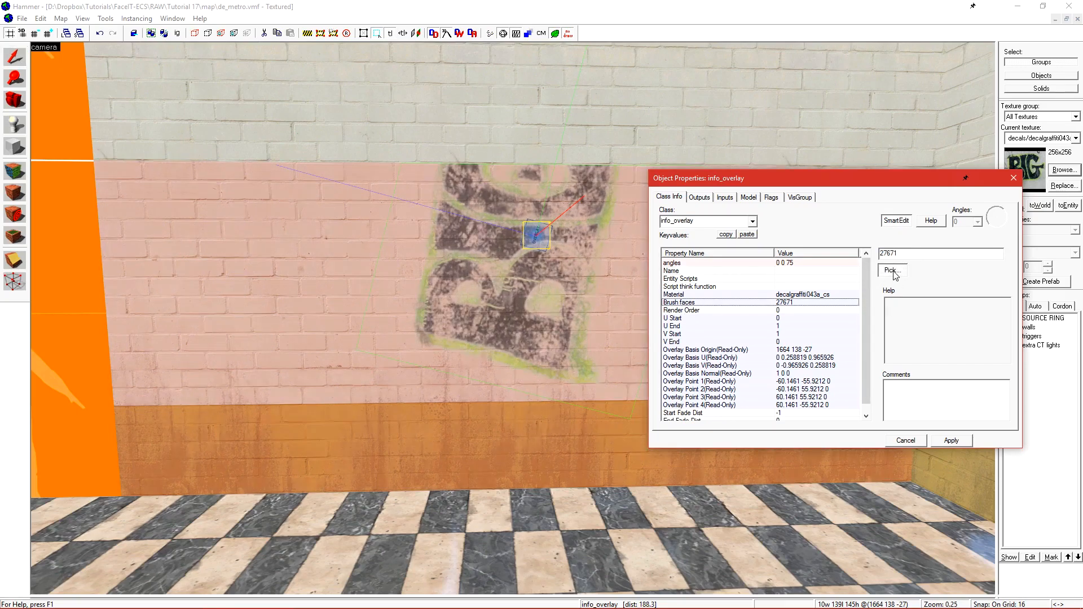
key(s)
key(z)
key(z)
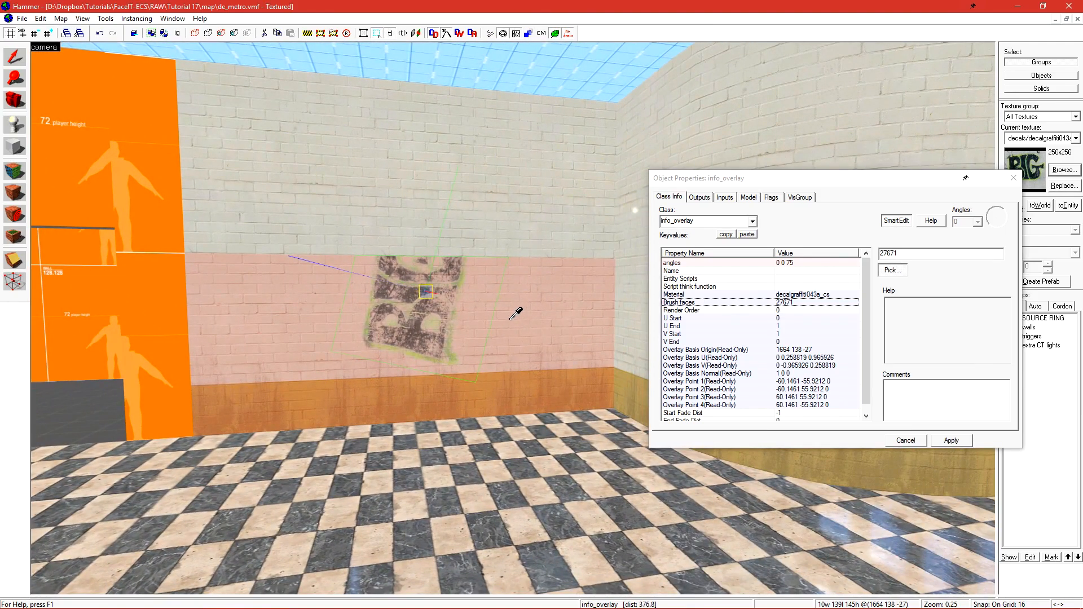
ctrl+click(447, 201)
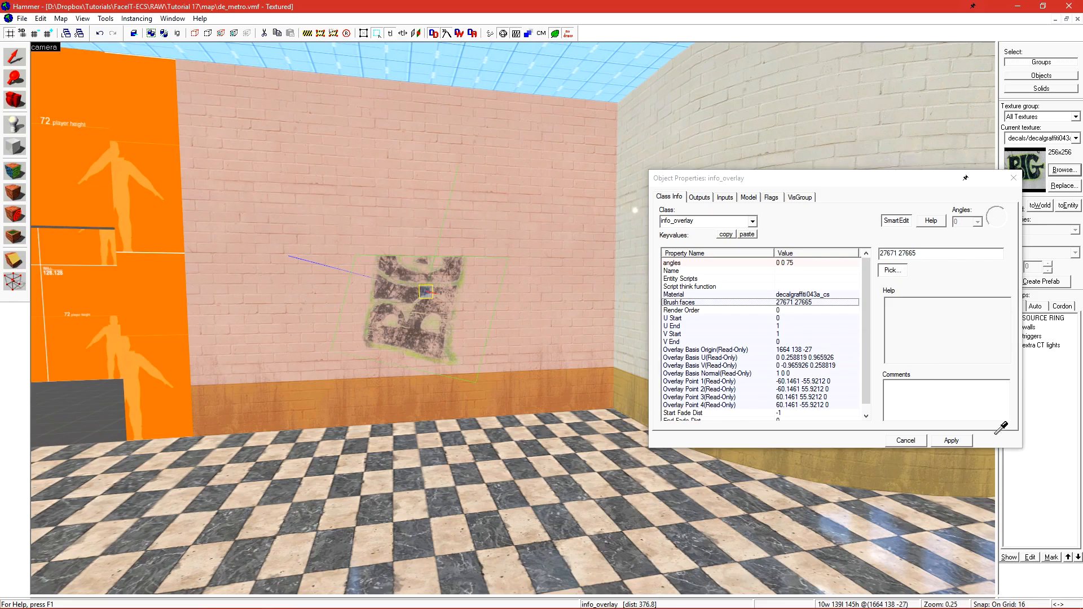
click(957, 439)
scroll(362, 253, up, 3)
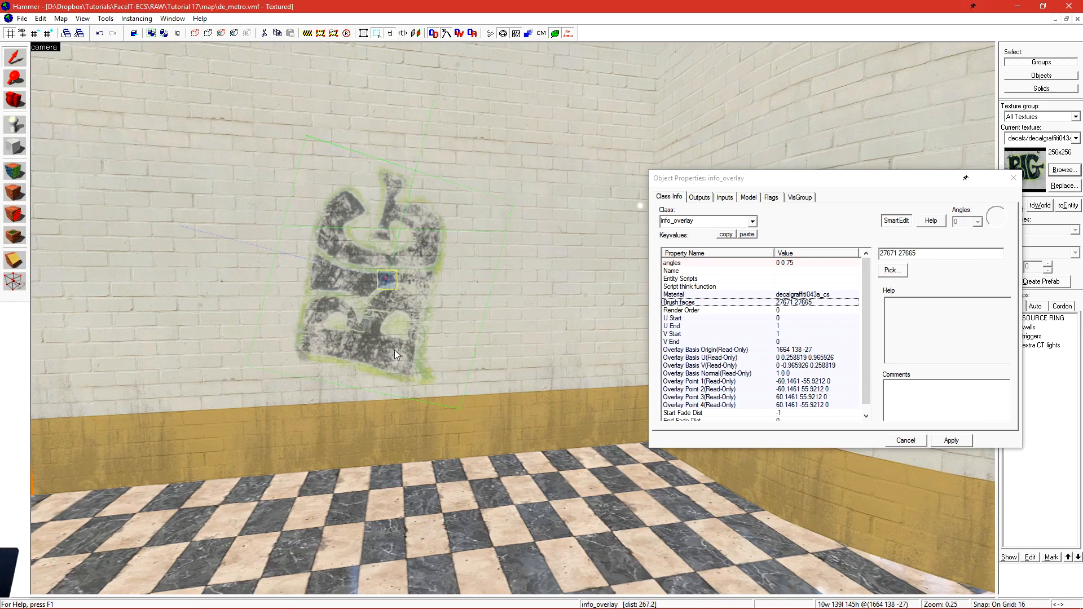
Turn on perspective editing and move, resize and rotate the graffiti overlay upright to about 149 by 137 units.
key(x)
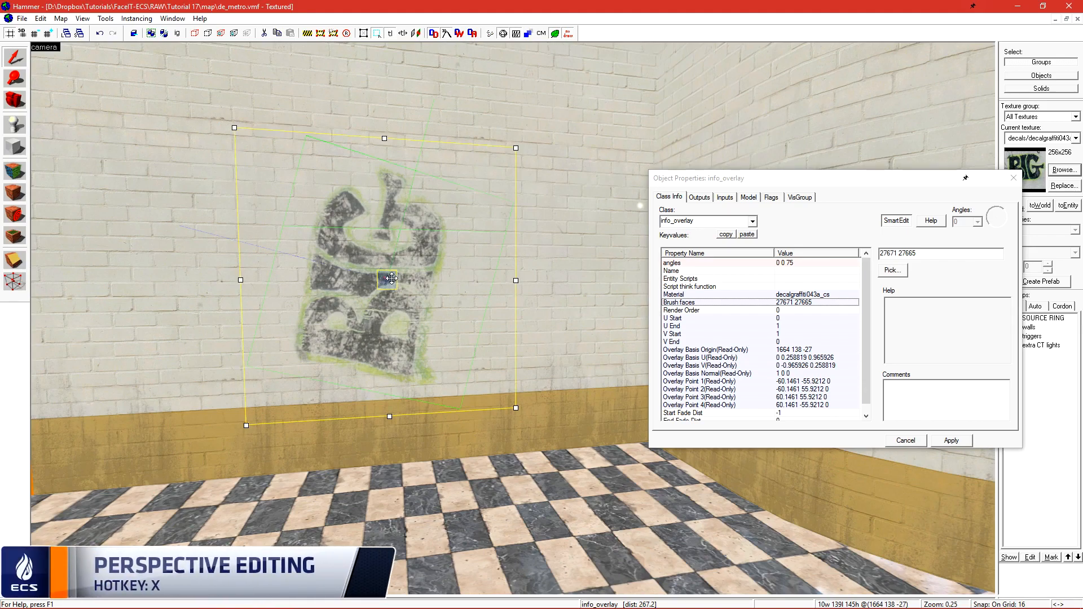
drag(392, 277, 347, 242)
drag(443, 341, 581, 417)
click(415, 267)
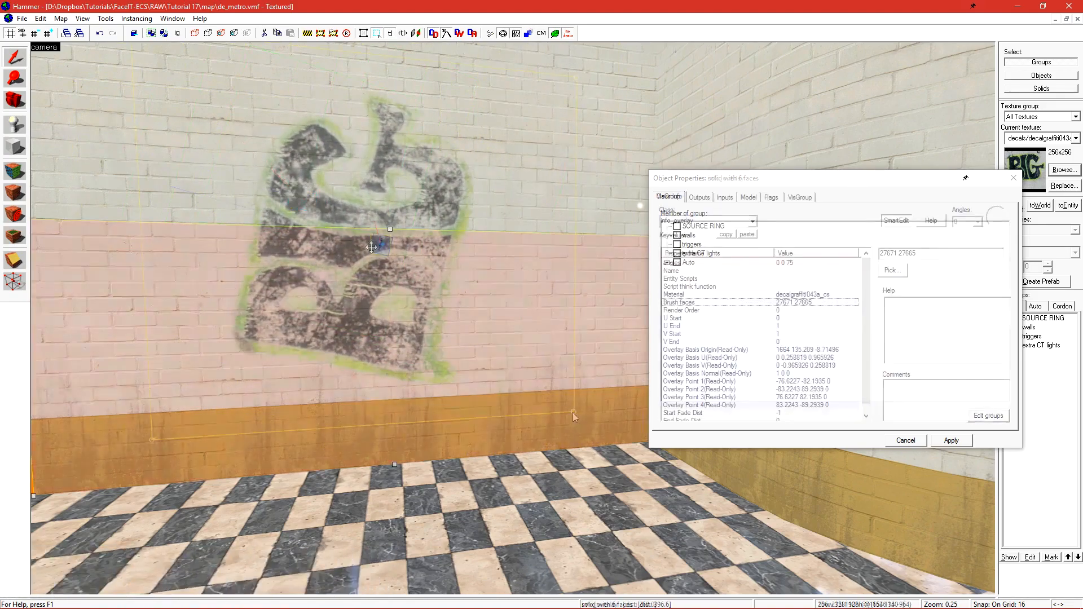
drag(573, 411, 237, 434)
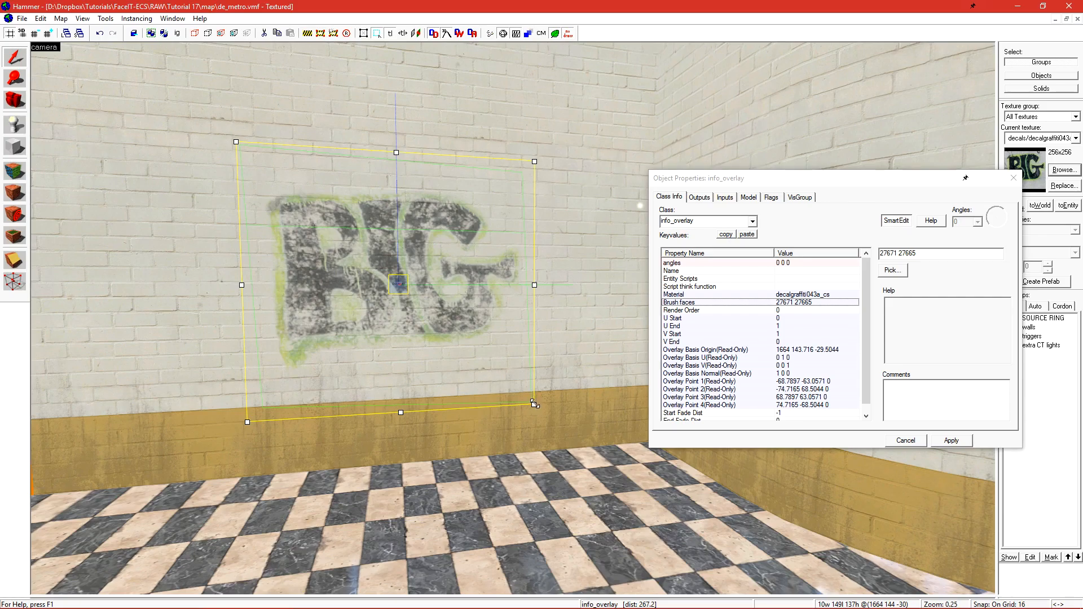
Place a second BIG graffiti overlay on the curved brick wall and select it.
key(z)
key(s)
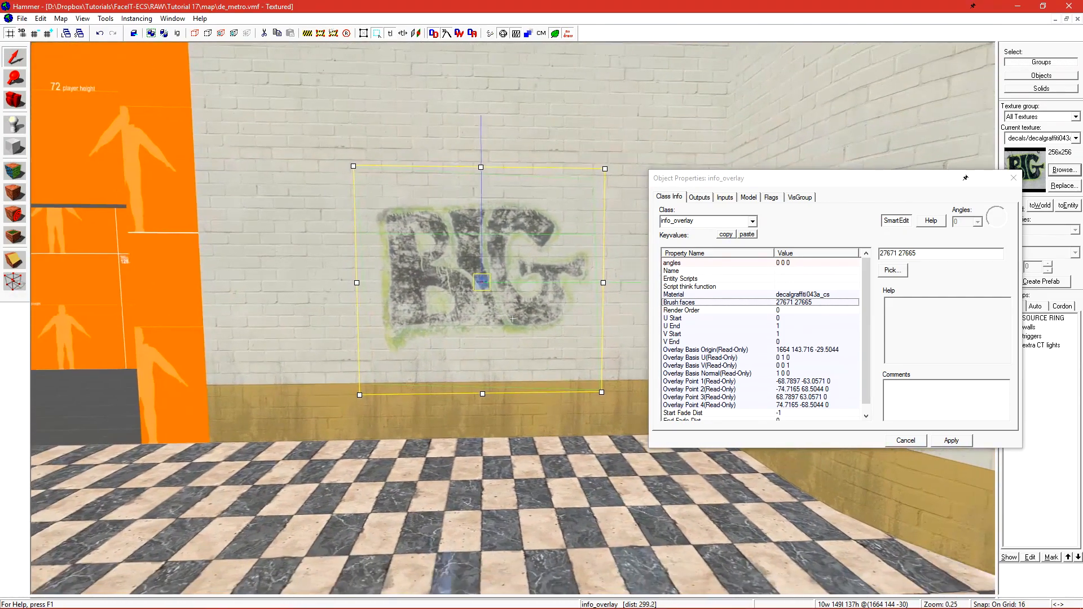
key(z)
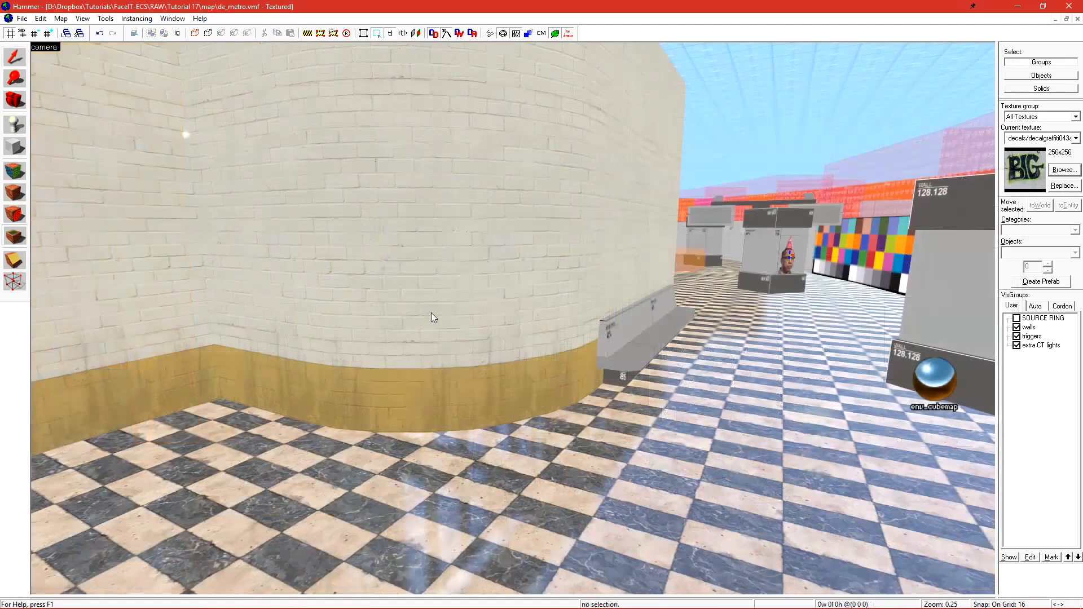
click(438, 288)
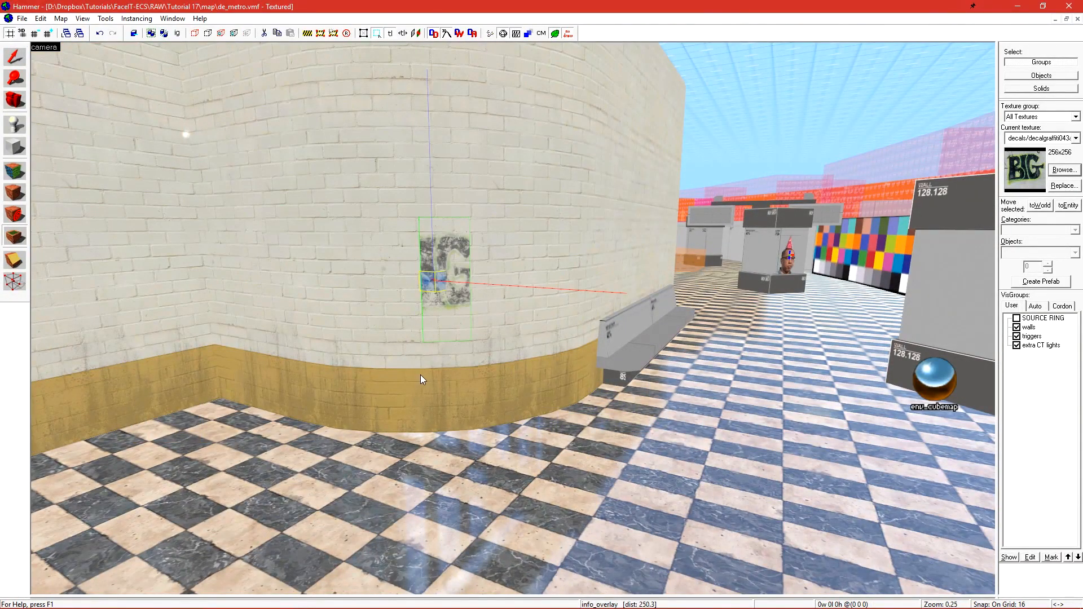
key(shift+s)
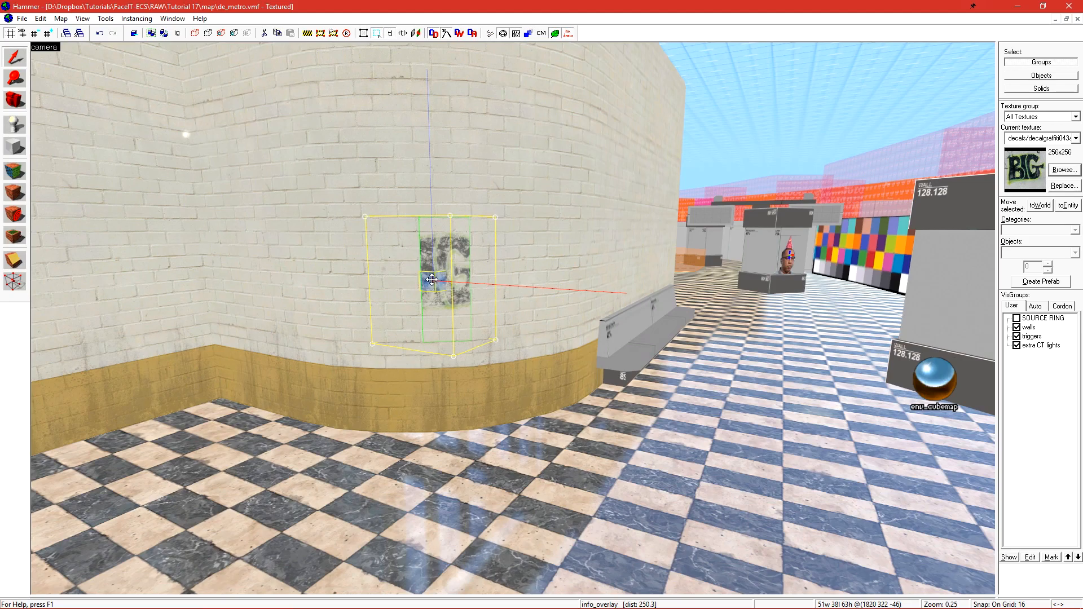
Add the neighbouring curved wall segments on both sides to the second overlay's brush faces and apply them.
double_click(431, 280)
click(893, 271)
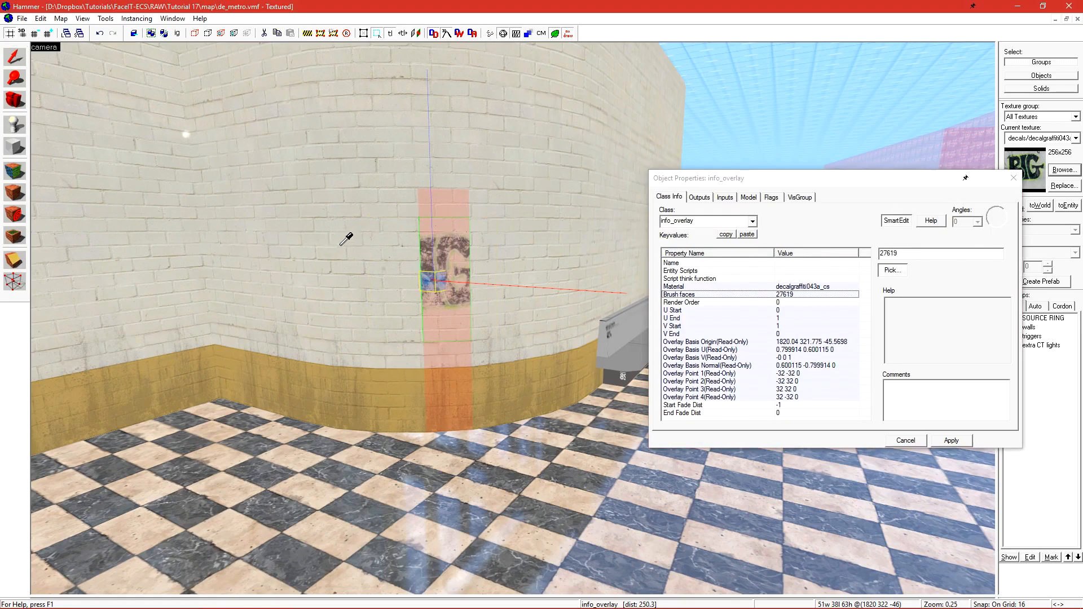
ctrl+click(401, 243)
ctrl+click(363, 250)
ctrl+click(312, 252)
ctrl+click(490, 251)
ctrl+click(543, 255)
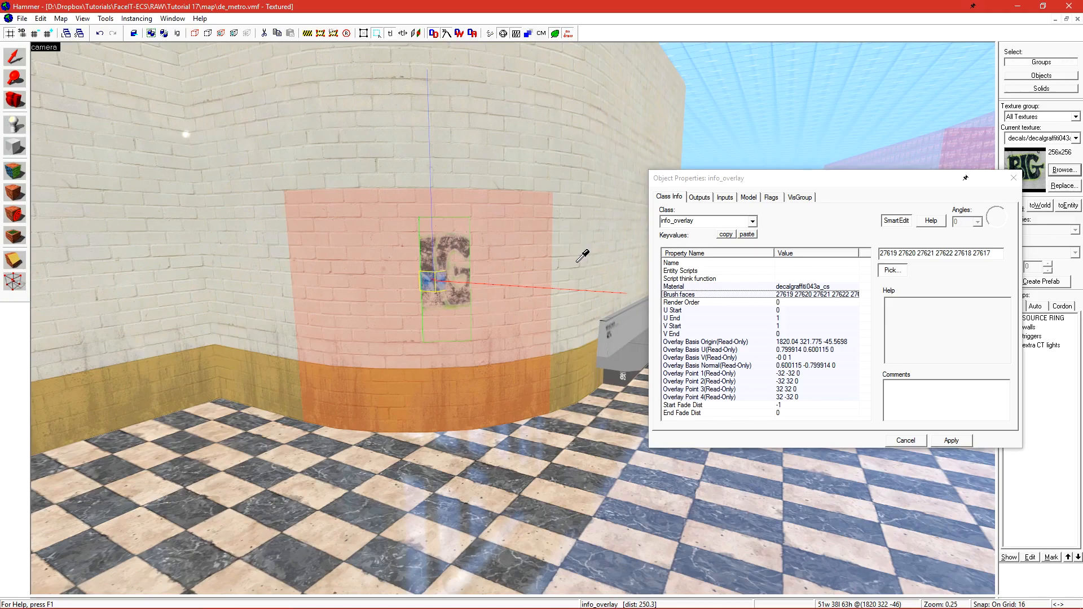
ctrl+click(589, 267)
click(951, 441)
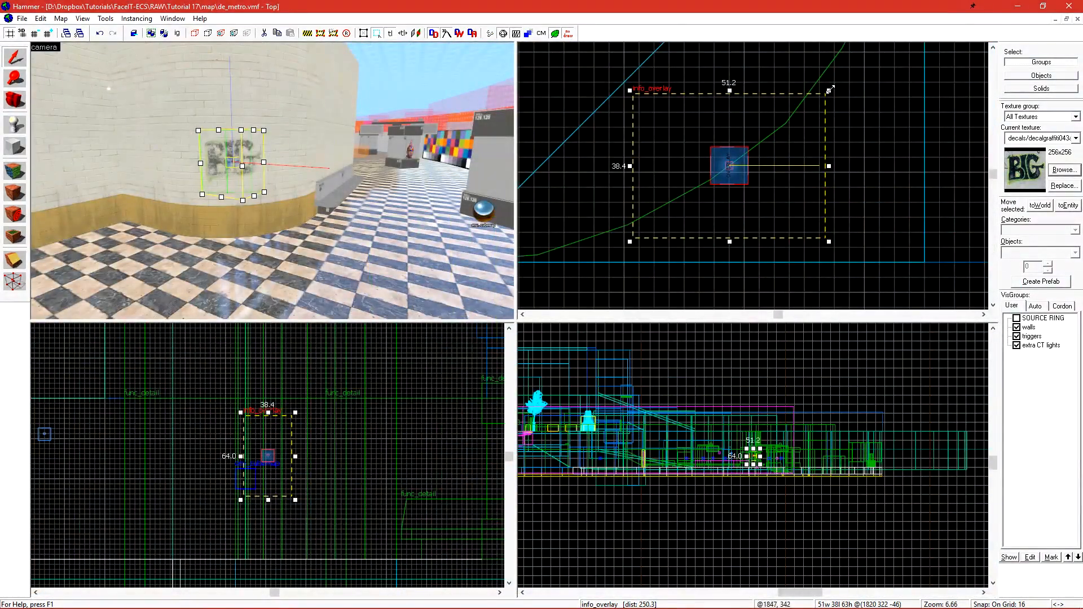
Widen the second overlay in the top view and rotate it to follow the curved wall.
click(817, 109)
drag(830, 90, 778, 80)
scroll(784, 178, down, 4)
click(784, 178)
drag(808, 147, 901, 53)
drag(812, 121, 770, 151)
Stretch the second overlay's height to about 123 units and adjust its position on the curved wall.
drag(272, 414, 273, 337)
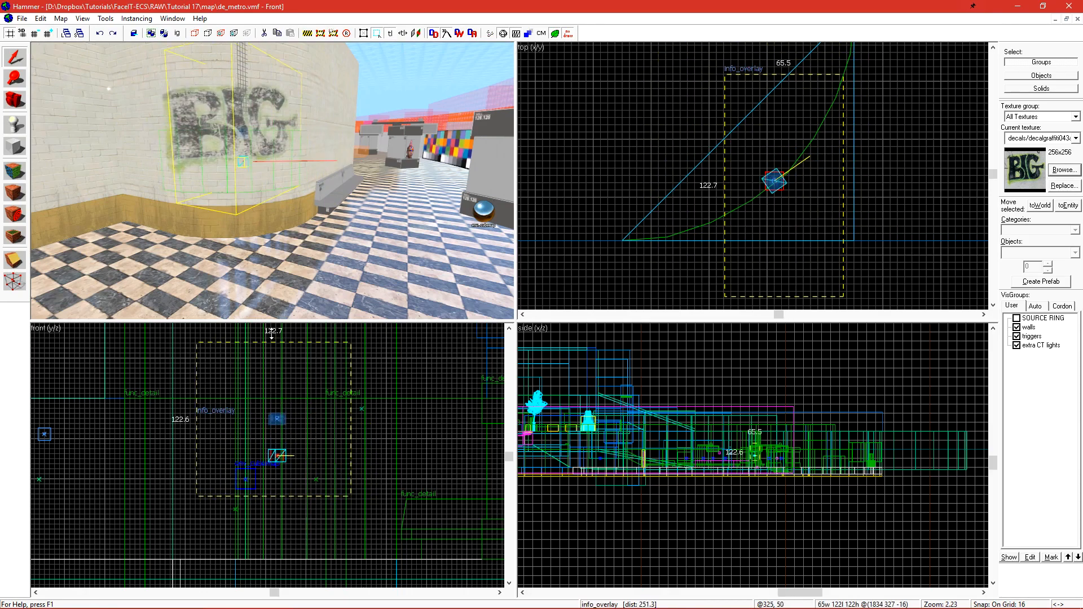
drag(275, 390, 274, 437)
key(z)
key(z)
drag(846, 65, 832, 99)
key(Escape)
click(454, 178)
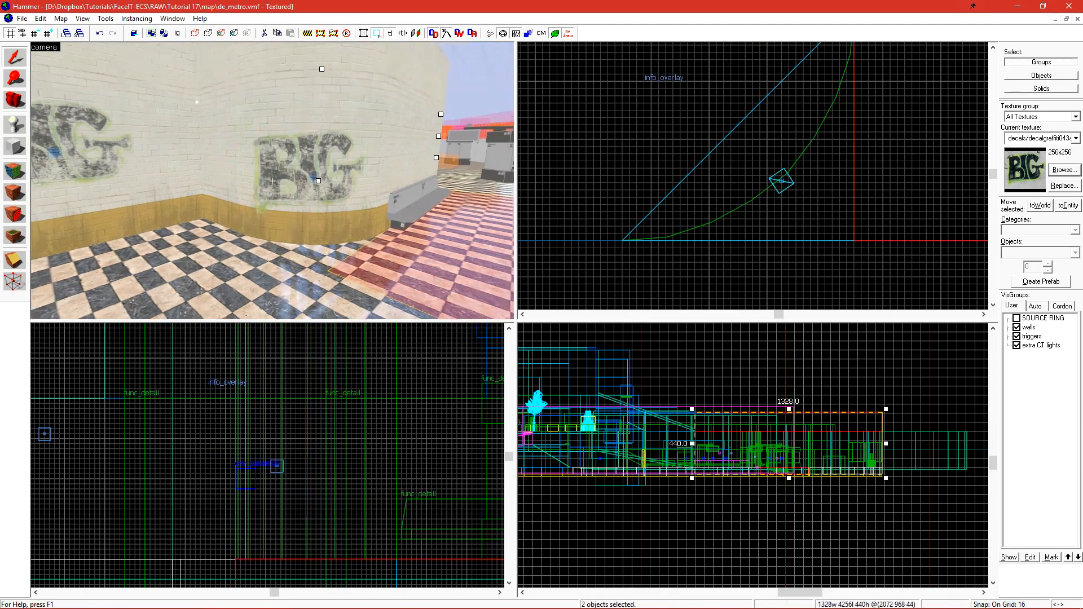
Choose the overlays/urban_paintswatch_01a material using a paint filter and place it as an overlay over the flat wall's BIG graffiti.
scroll(446, 175, up, 2)
click(446, 174)
key(shift+x)
key(shift+z)
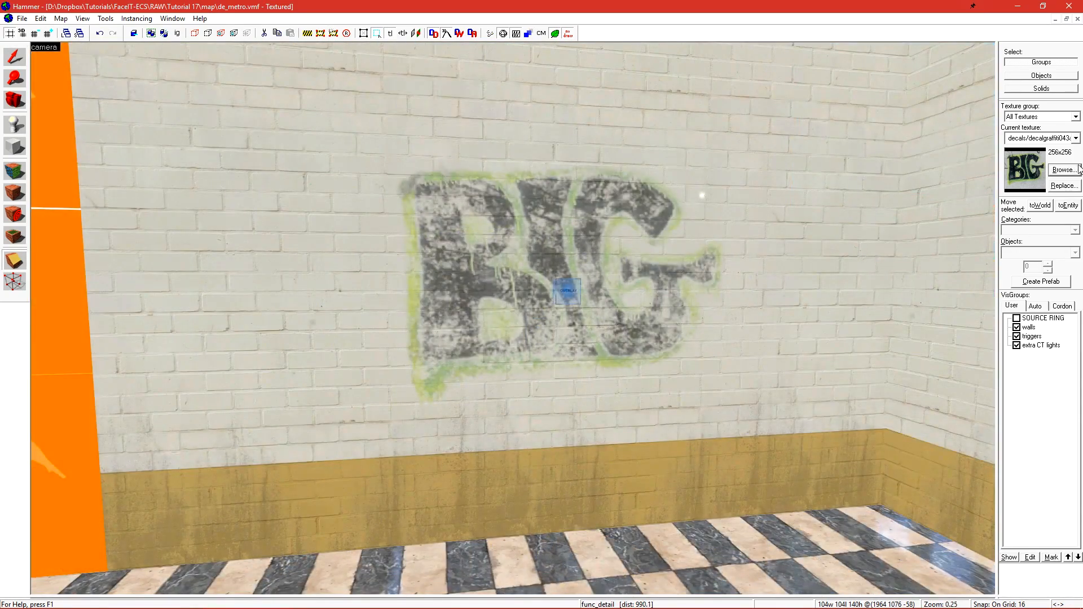
click(1075, 172)
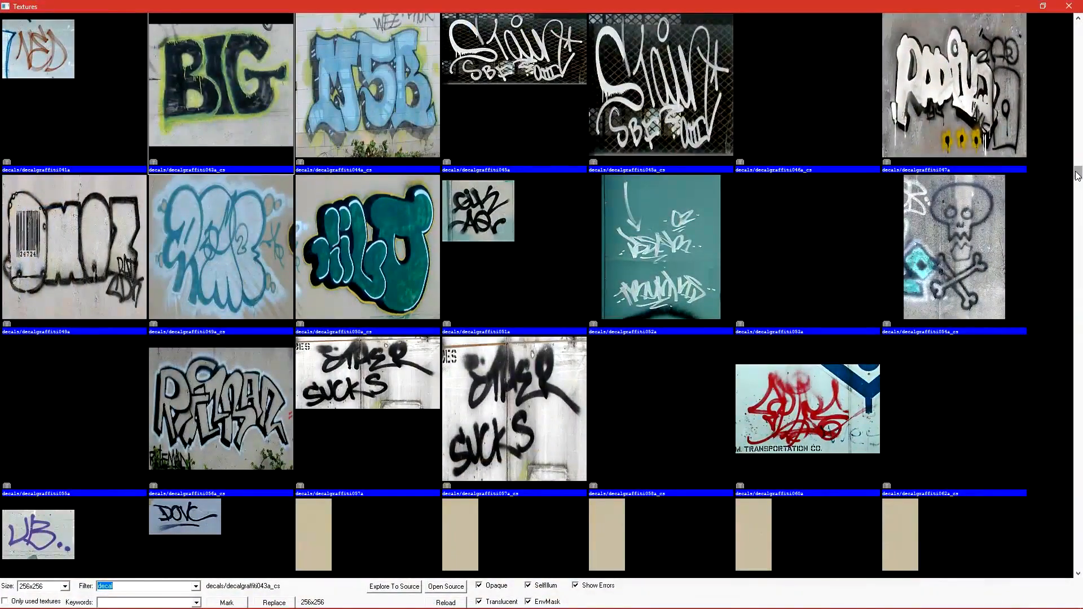
text(paint)
scroll(576, 242, down, 5)
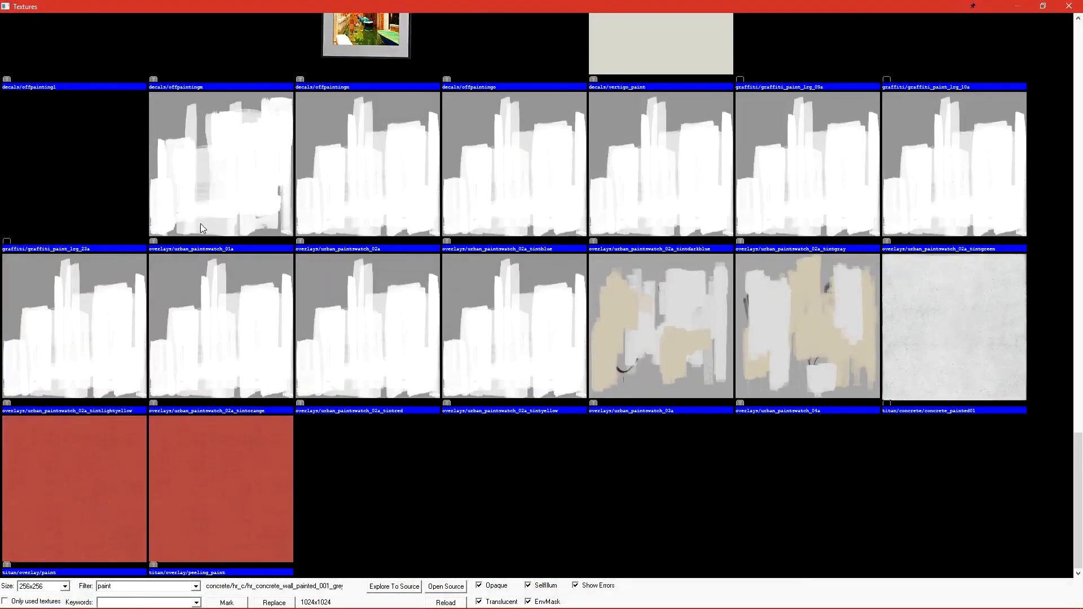
double_click(243, 178)
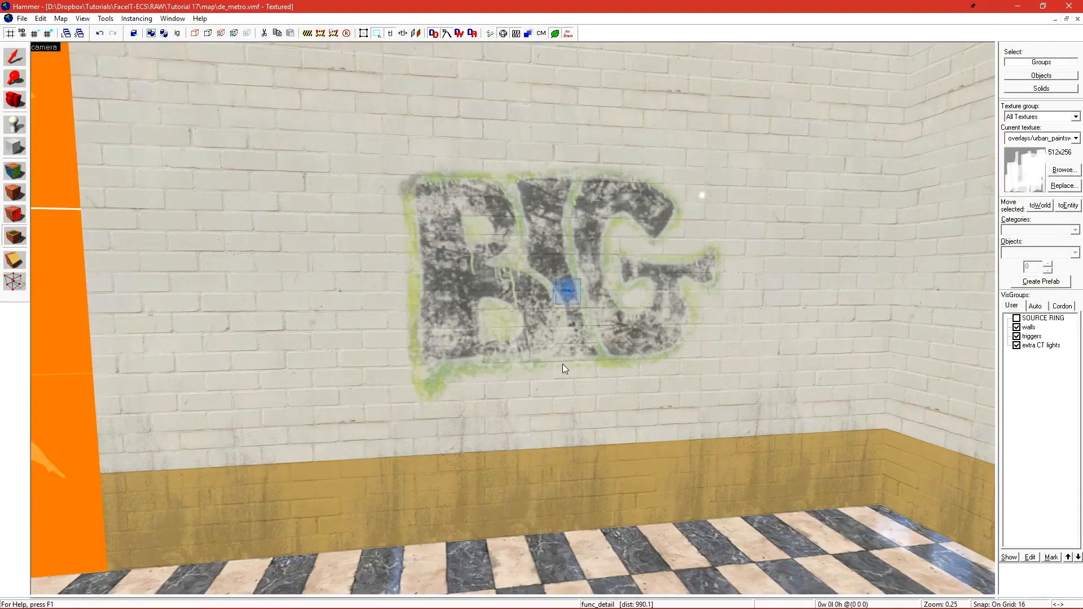
click(534, 273)
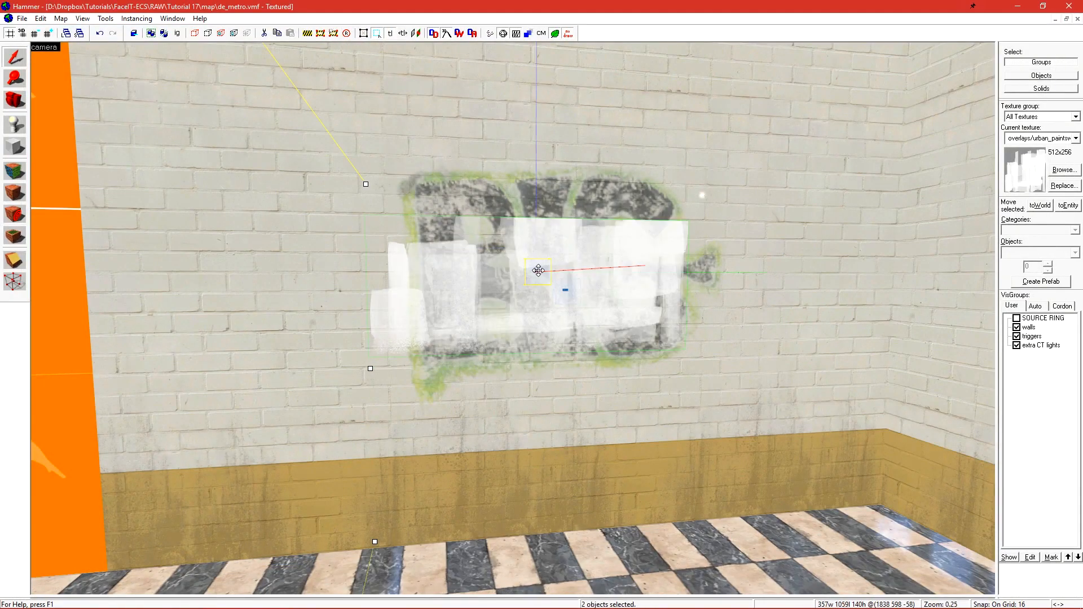
Add the upper wall face to the paint swatch overlay's brush faces and apply the change.
key(alt+Return)
click(538, 271)
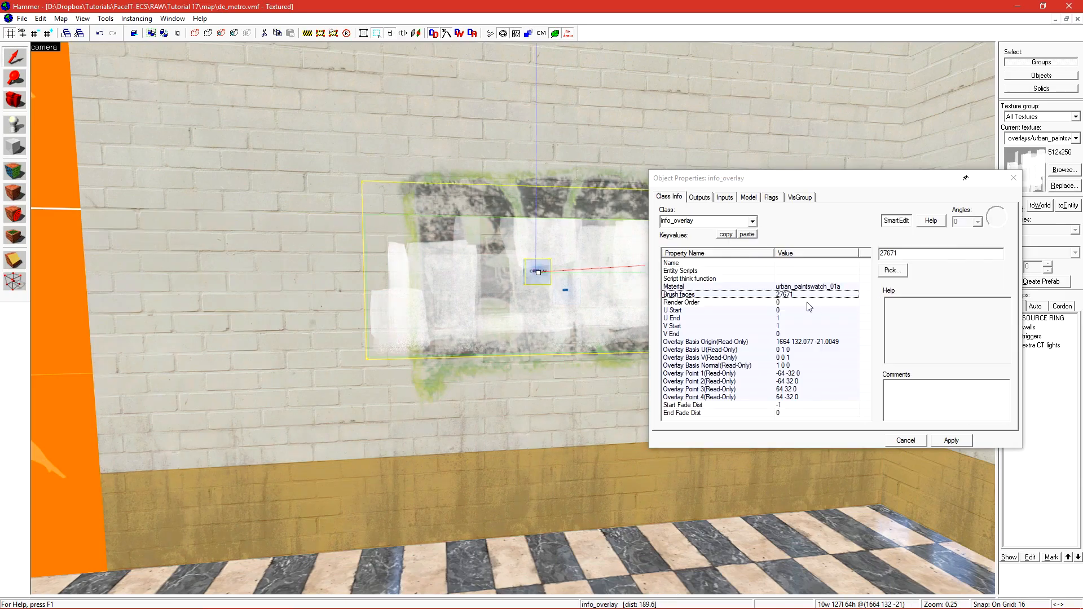
click(902, 270)
ctrl+click(598, 214)
click(954, 440)
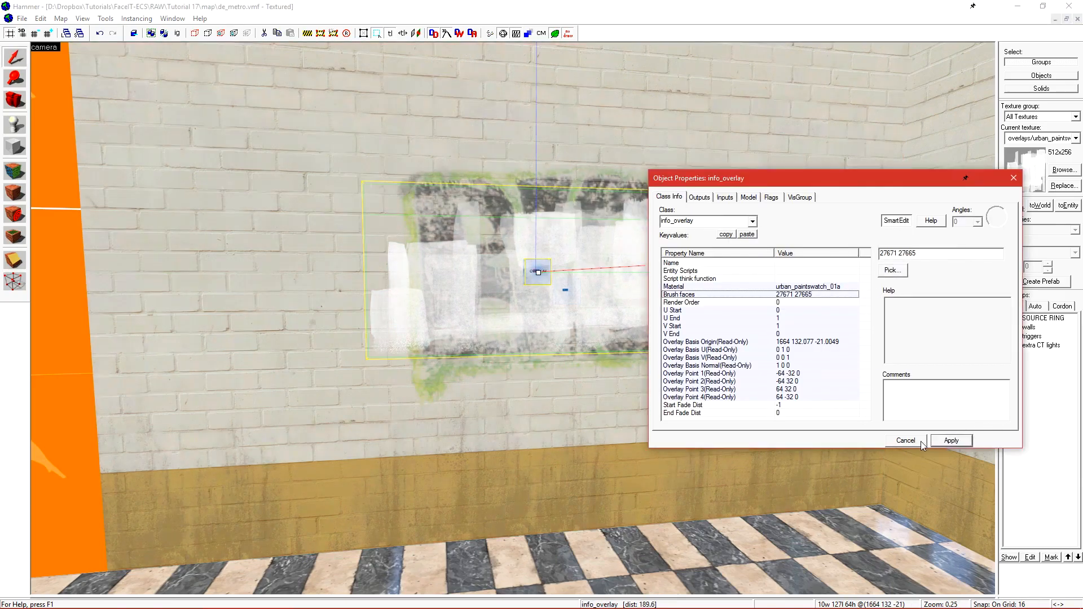
click(918, 440)
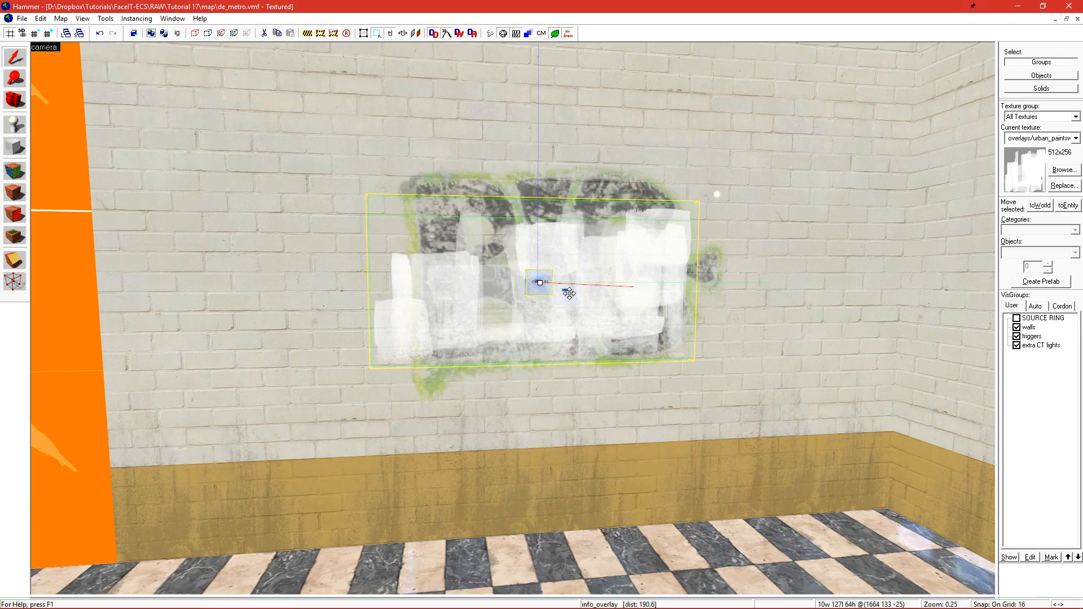
Set the paint swatch overlay's Render Order to 1 and apply it.
double_click(569, 292)
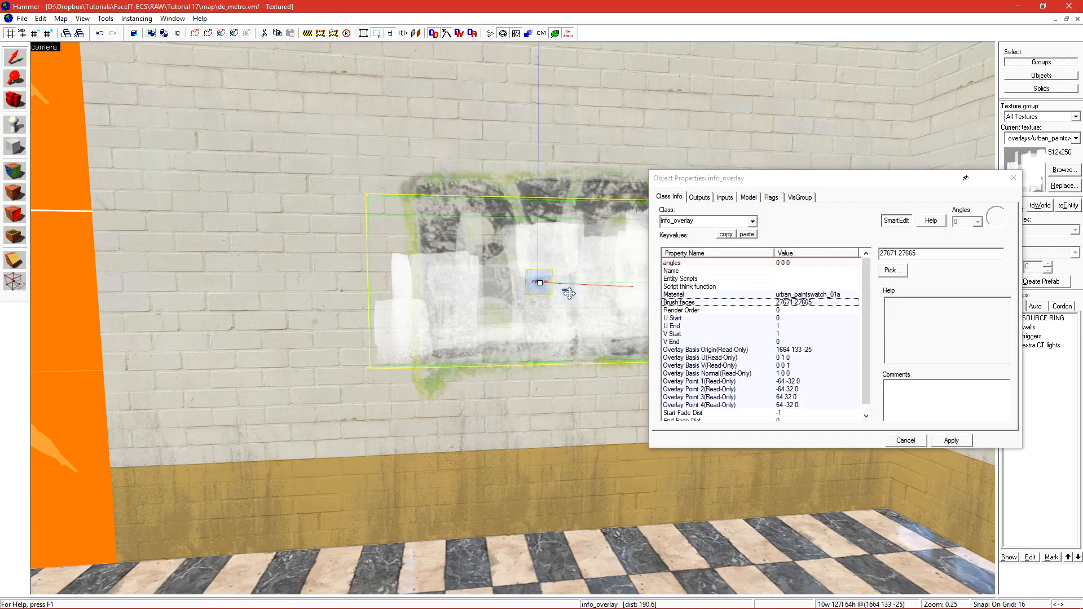
click(687, 311)
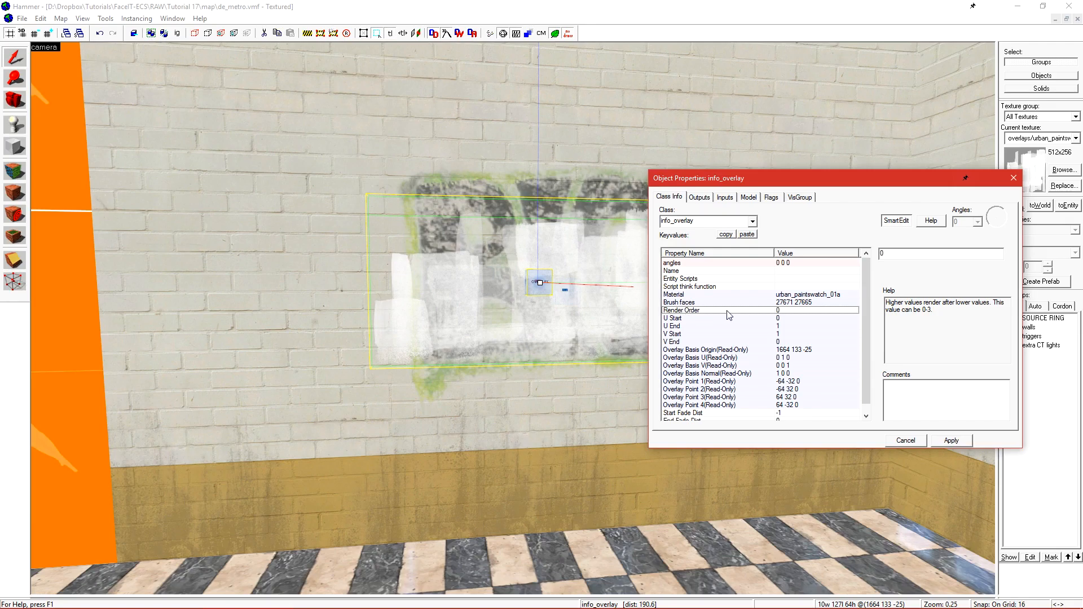
drag(893, 307, 967, 312)
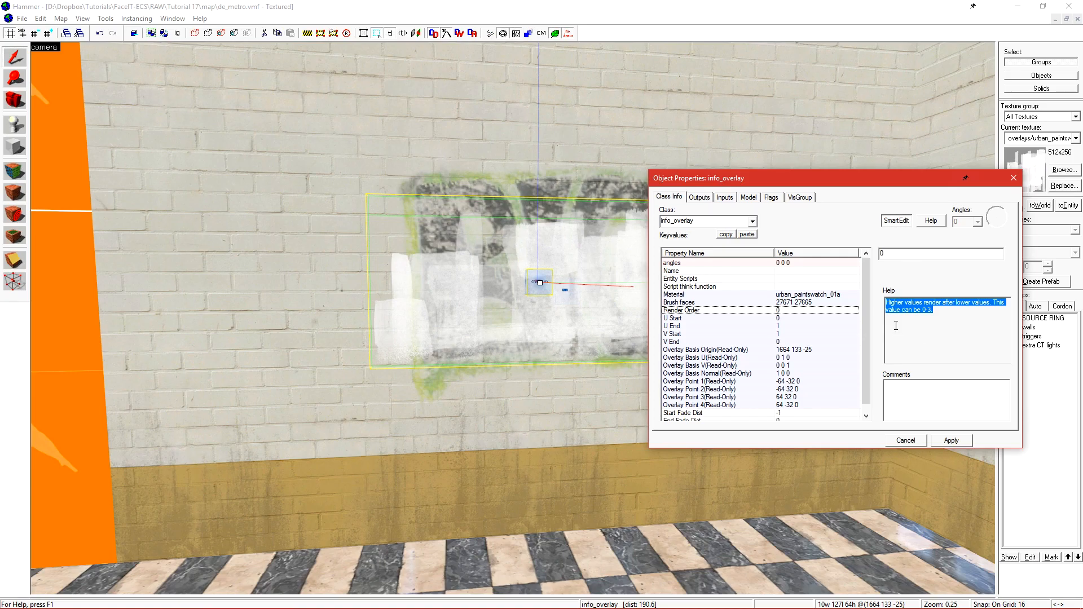
double_click(893, 253)
text(1)
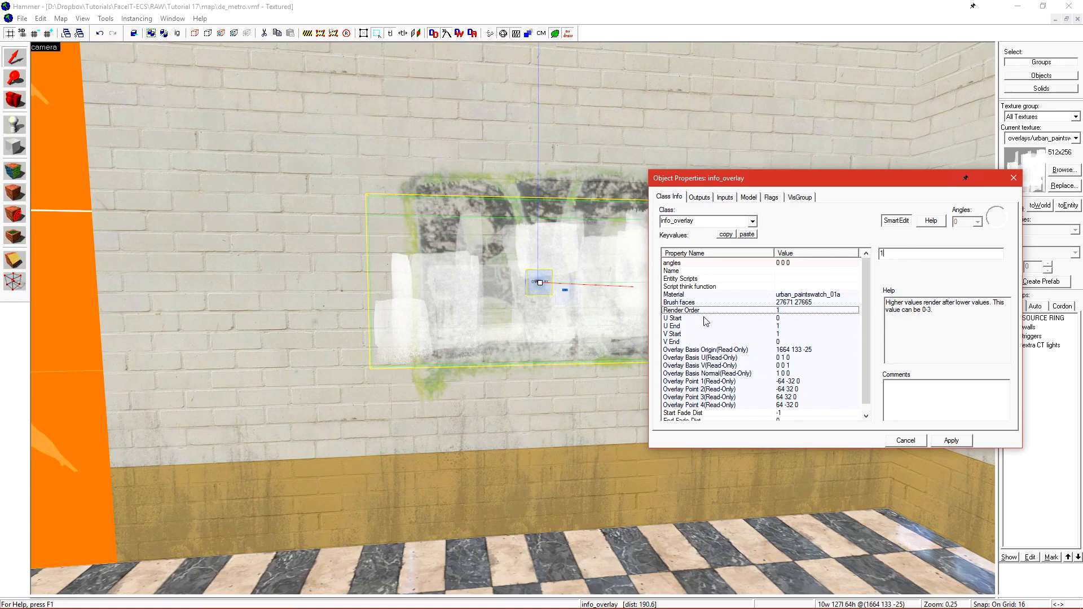
click(951, 440)
click(906, 440)
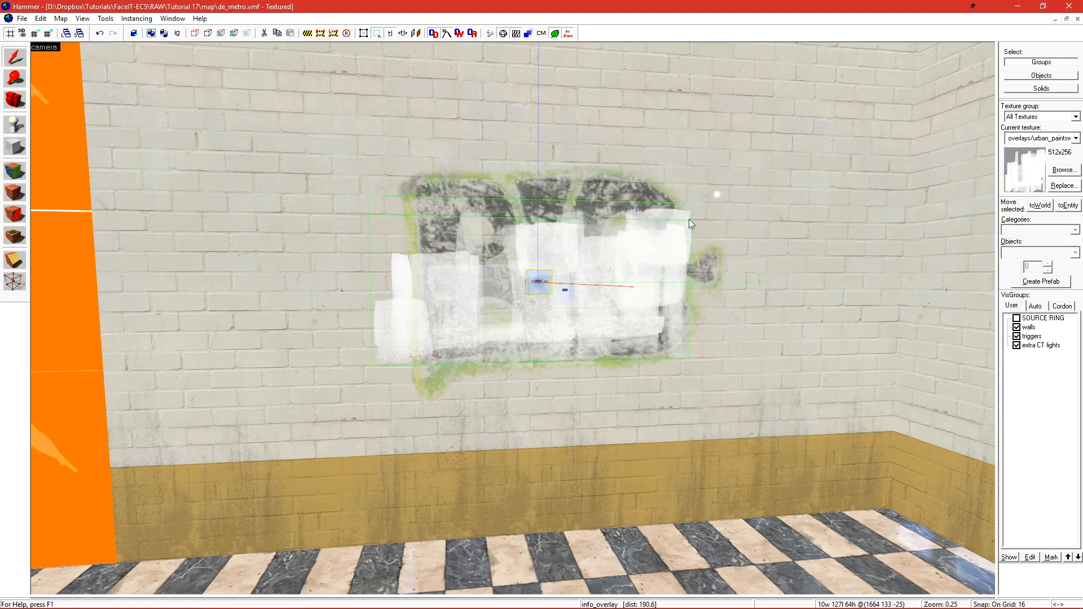
Enlarge the paint swatch overlay to about 170 by 107 units so it covers most of the BIG graffiti.
drag(698, 198, 803, 86)
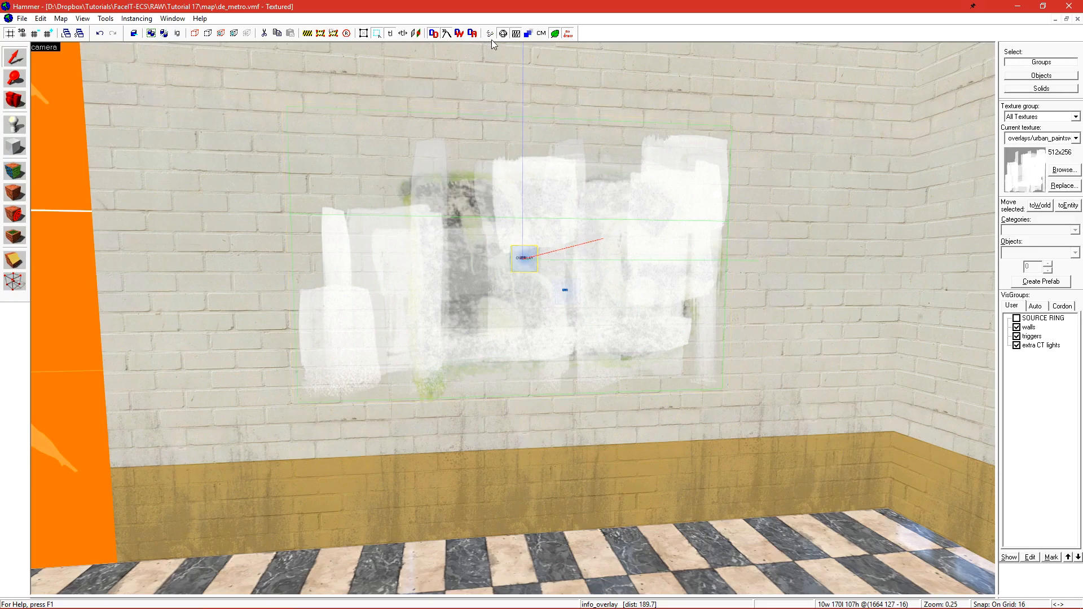
click(492, 39)
click(625, 379)
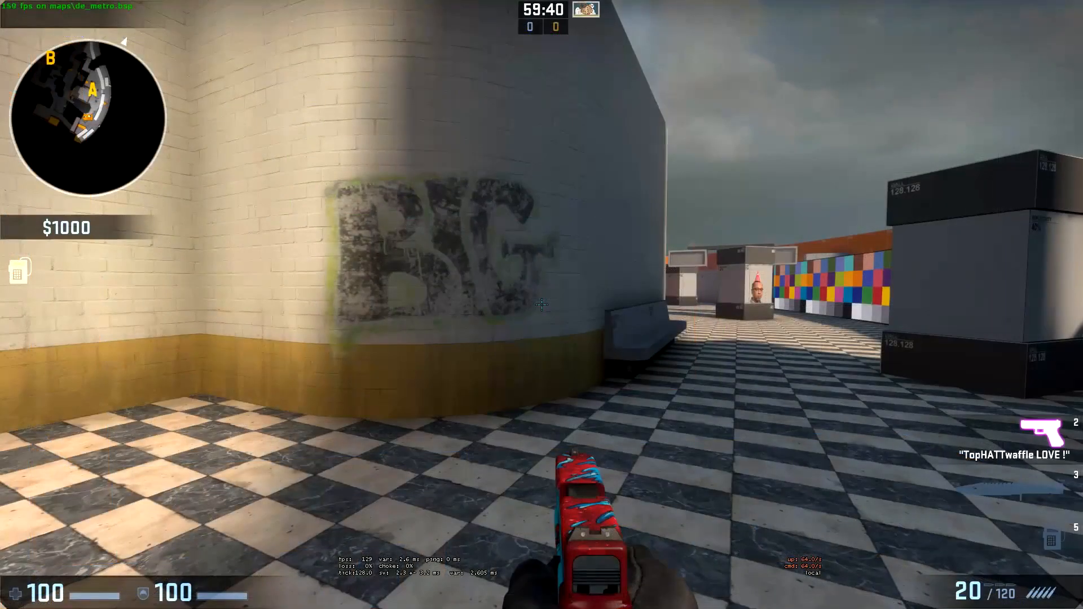
Switch to the compiled map in Counter-Strike and inspect the curved-wall graffiti and the painted-over graffiti up close.
key(w)
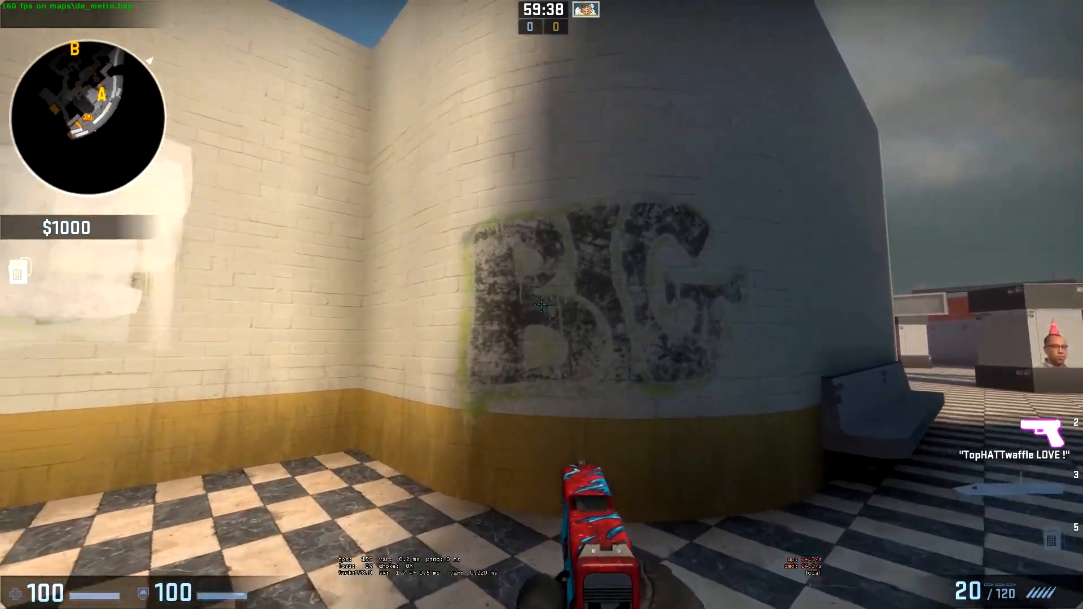
key(w)
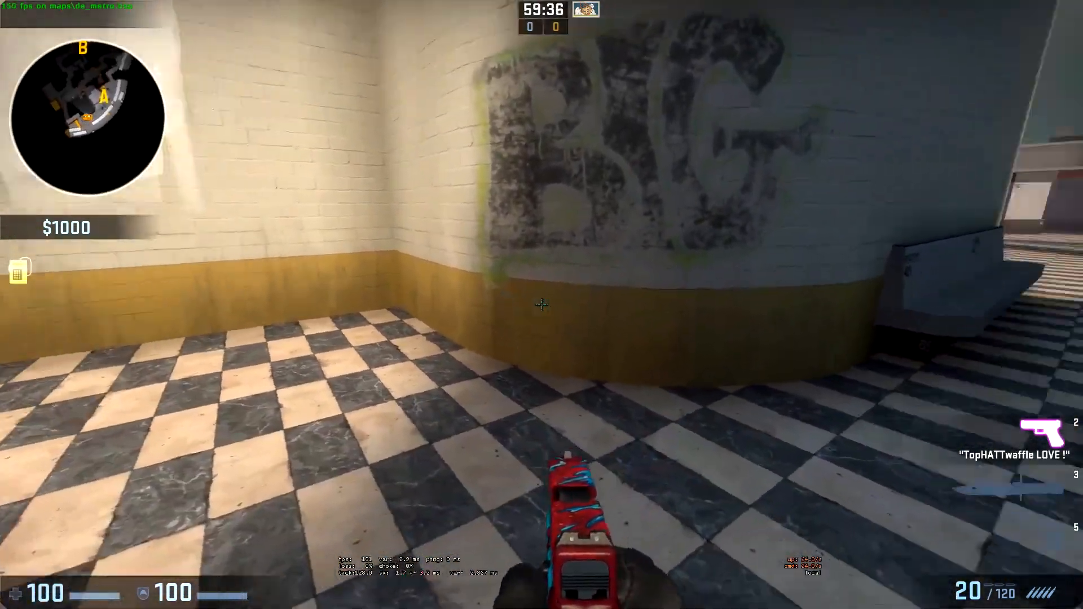
key(d)
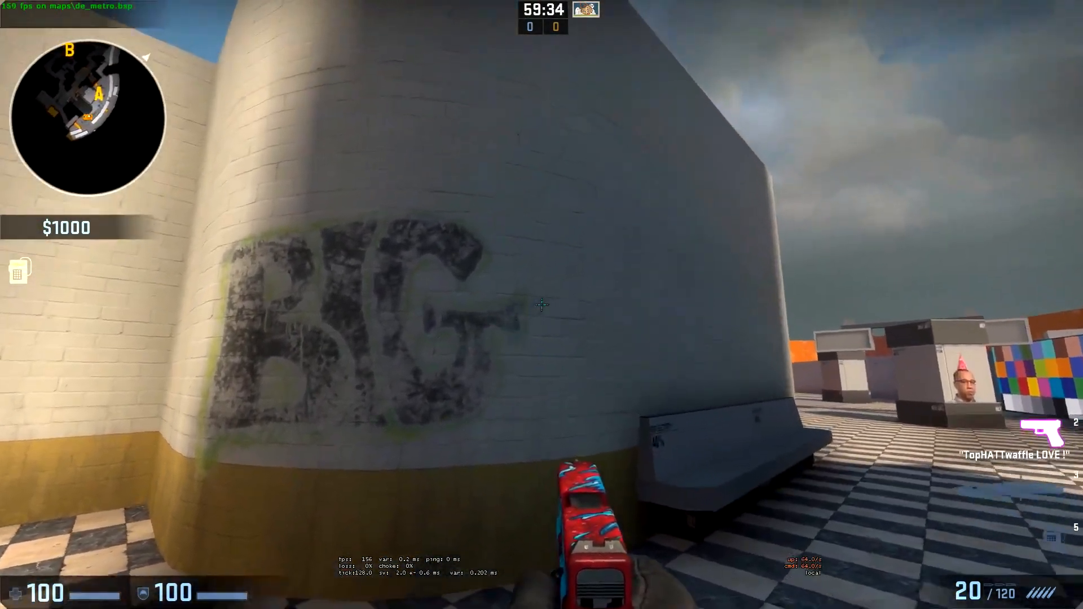
key(s)
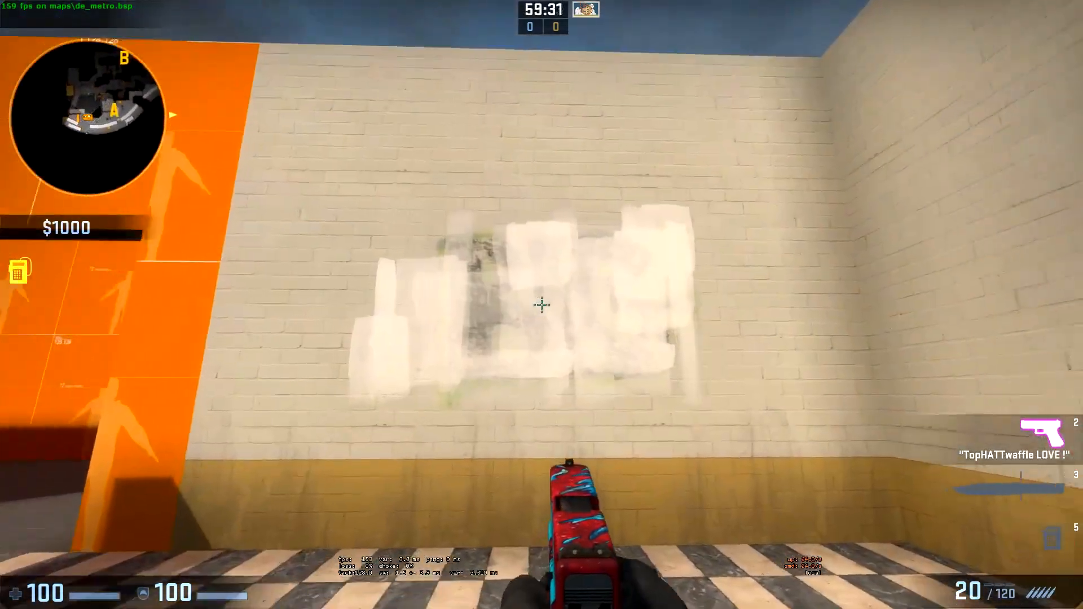
key(w)
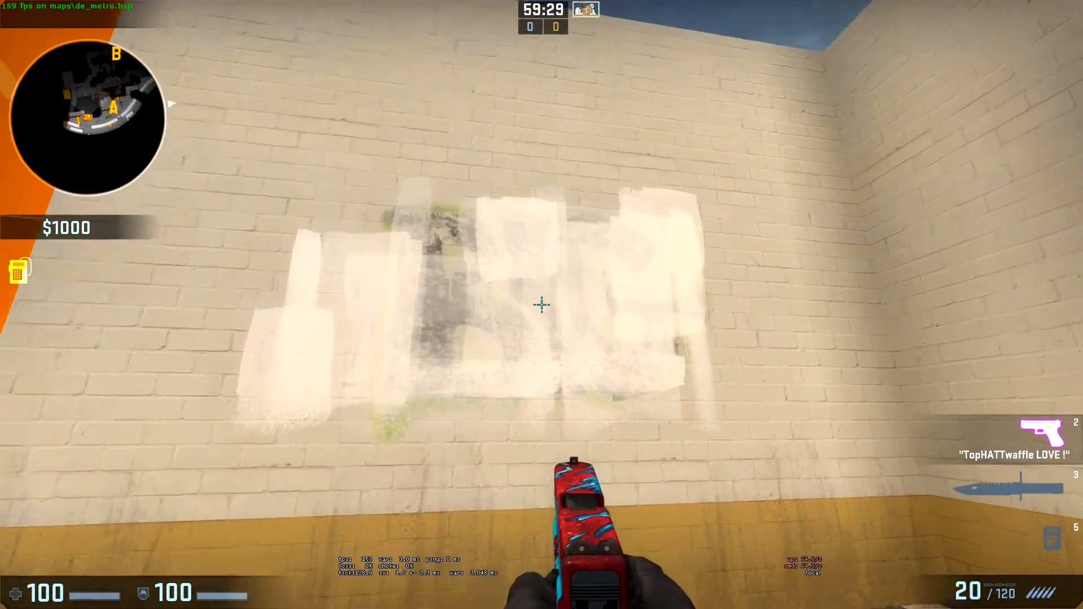
key(a)
key(d)
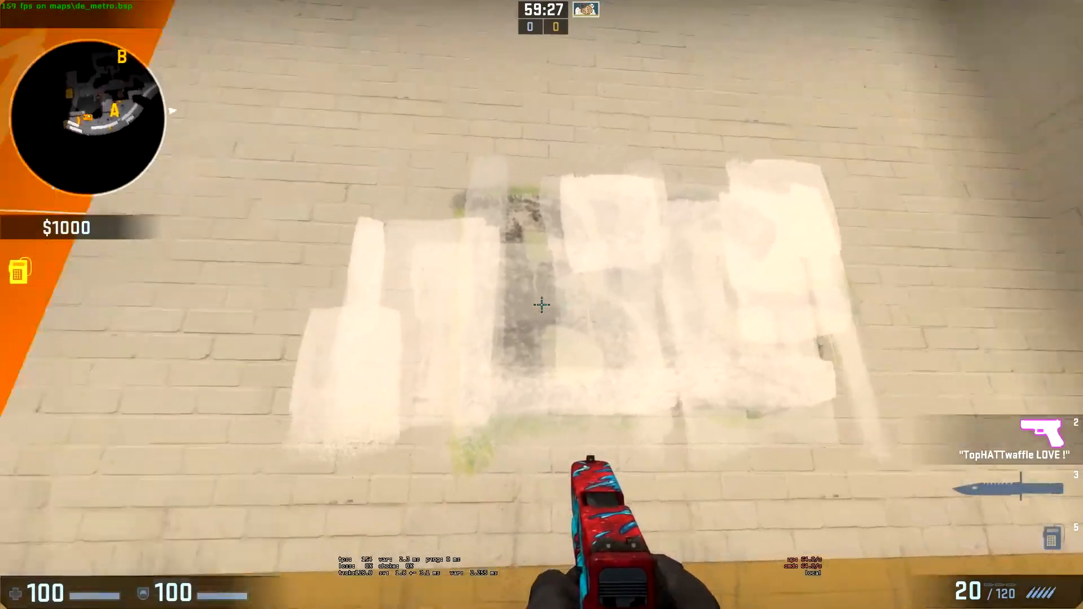
key(d)
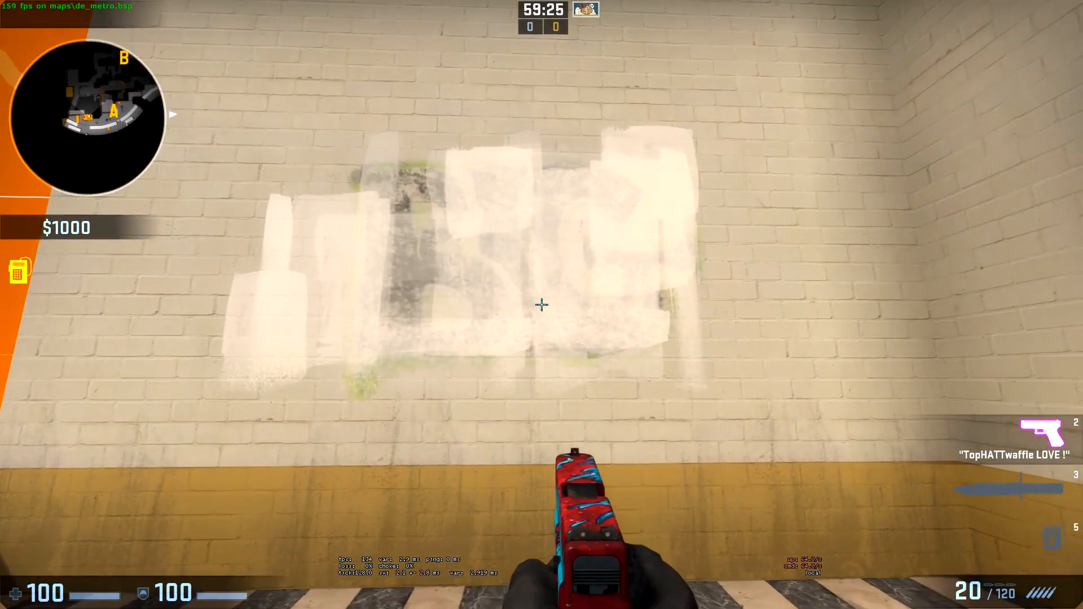
key(a)
key(a)
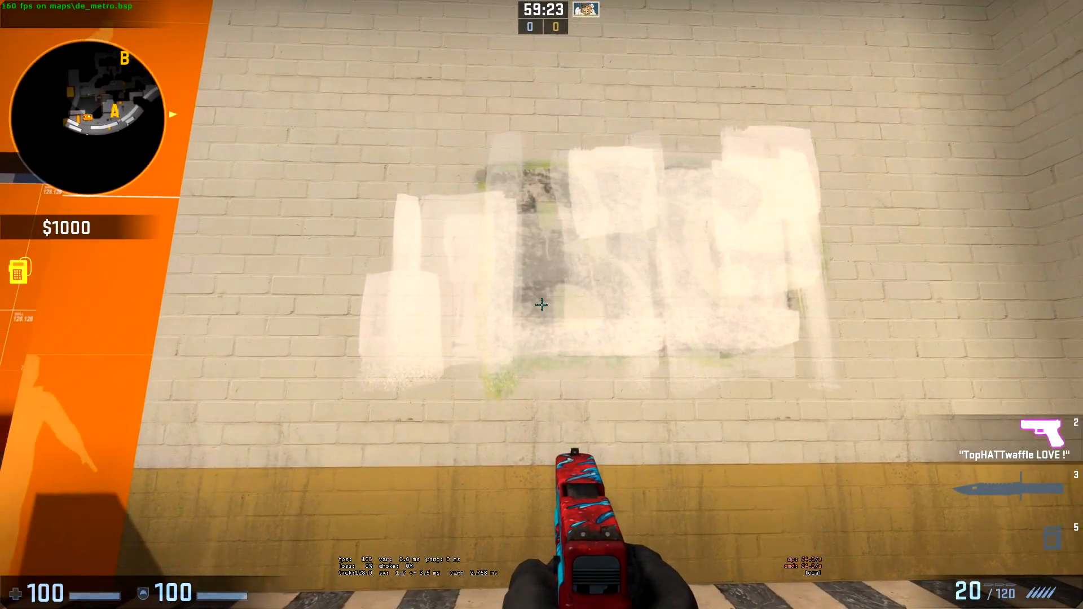
key(d)
key(d)
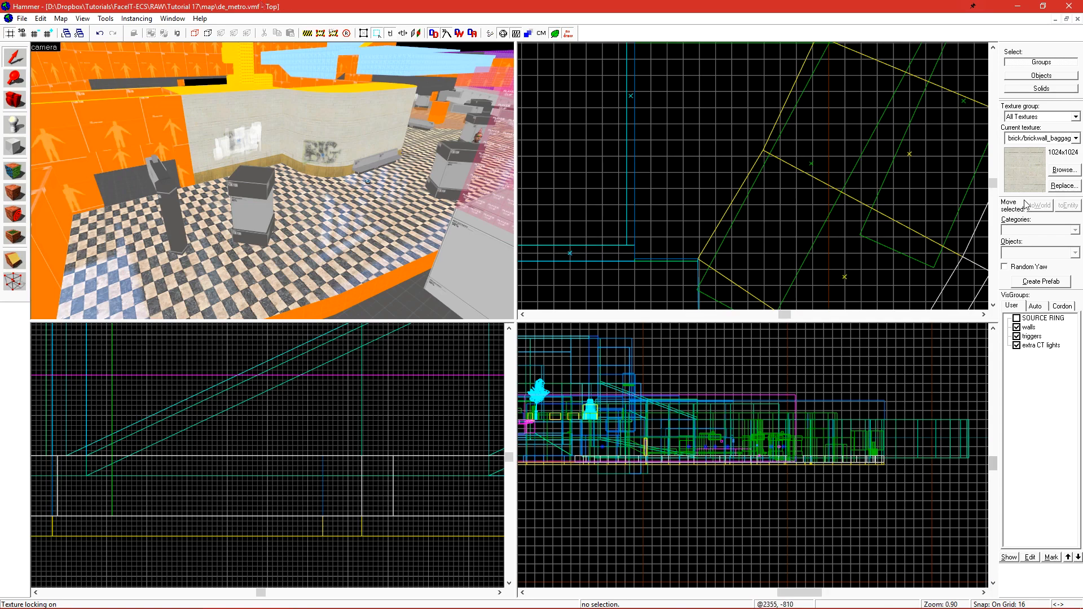
Choose the de_metro/station_decal material in Hammer and place a trial overlay at the platform's edge, undoing the placement on the side face.
click(1062, 169)
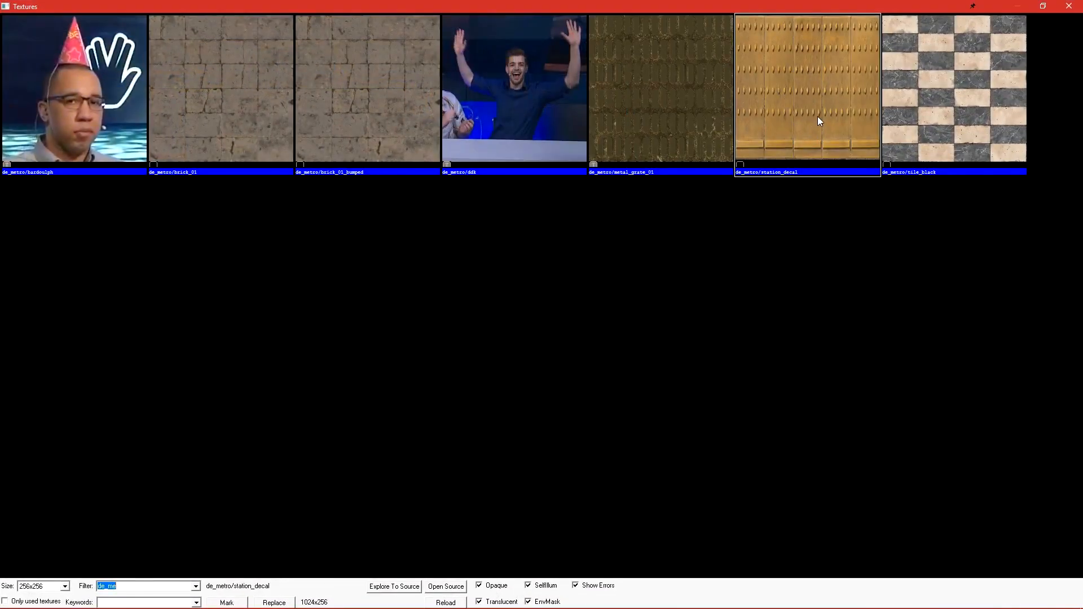
double_click(817, 118)
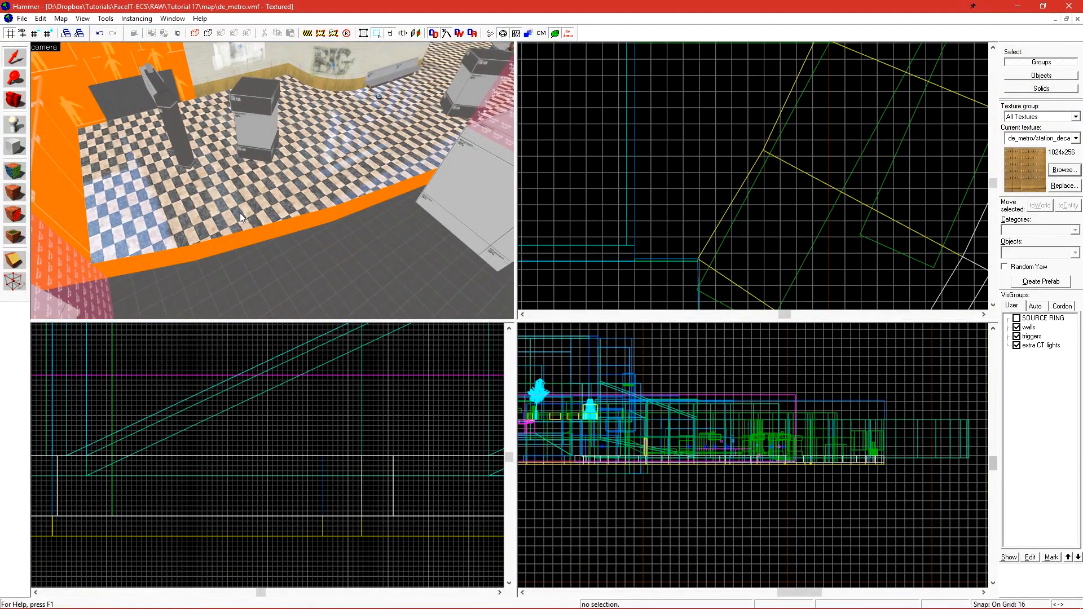
key(shift+o)
click(239, 212)
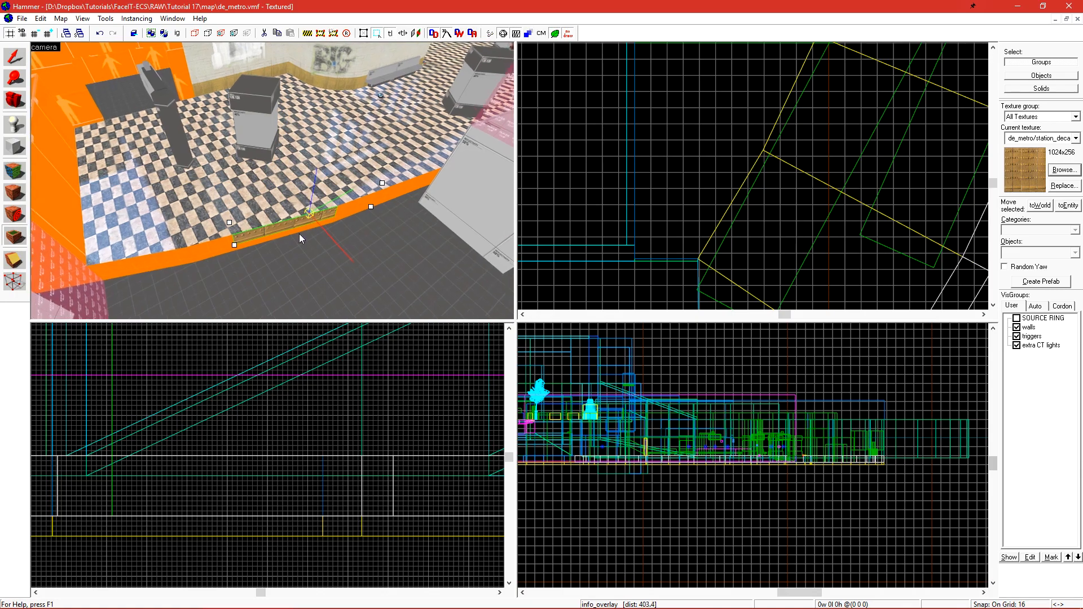
key(ctrl+z)
key(z)
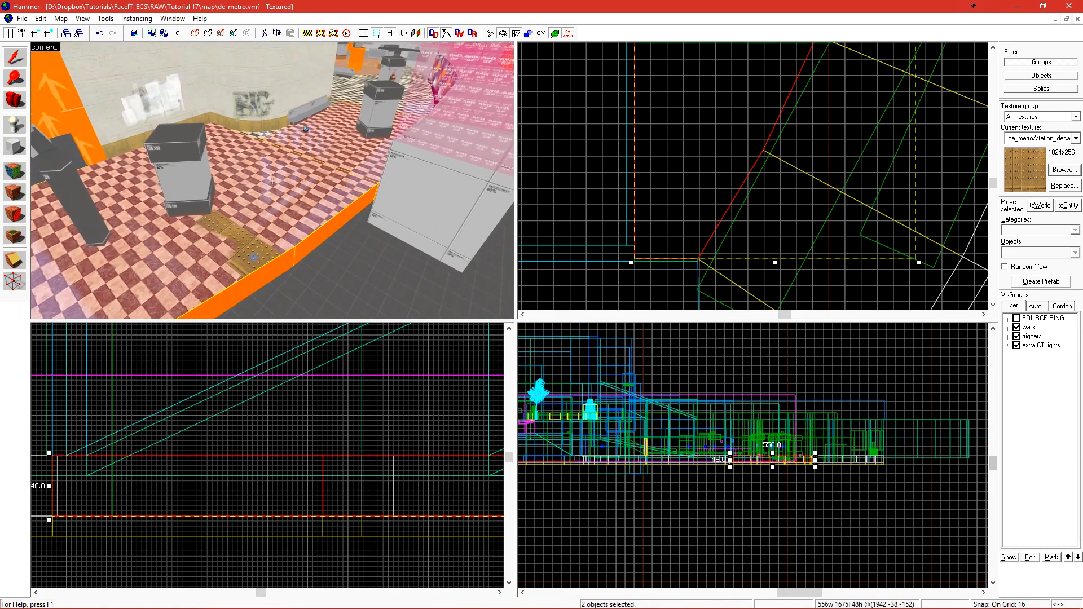
Extend the selection to the brushes around the checkered platform floor and hide all unselected objects.
ctrl+click(231, 141)
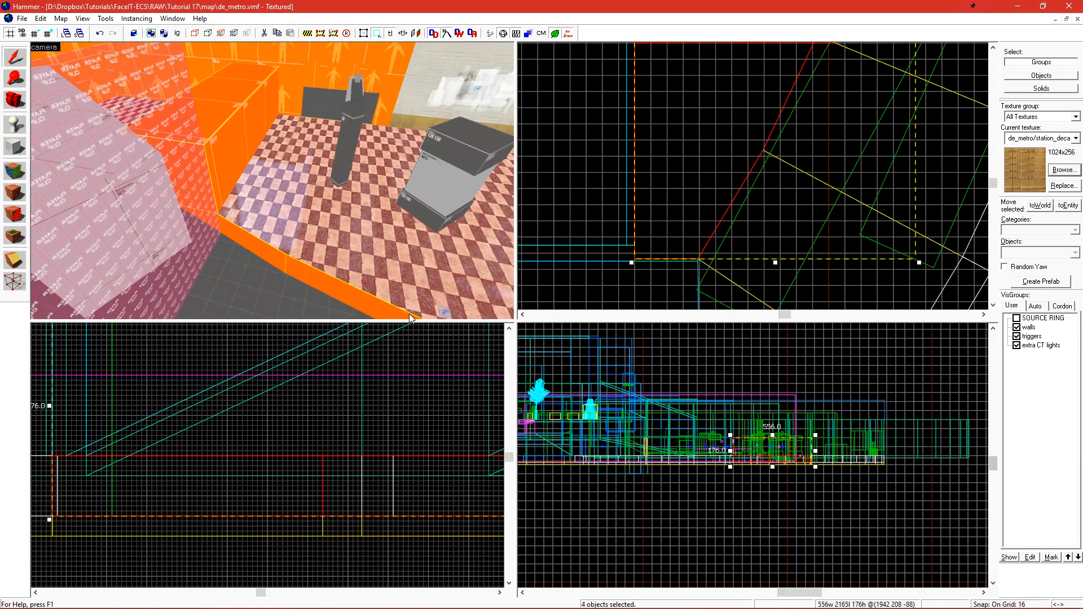
key(ctrl+h)
key(z)
key(z)
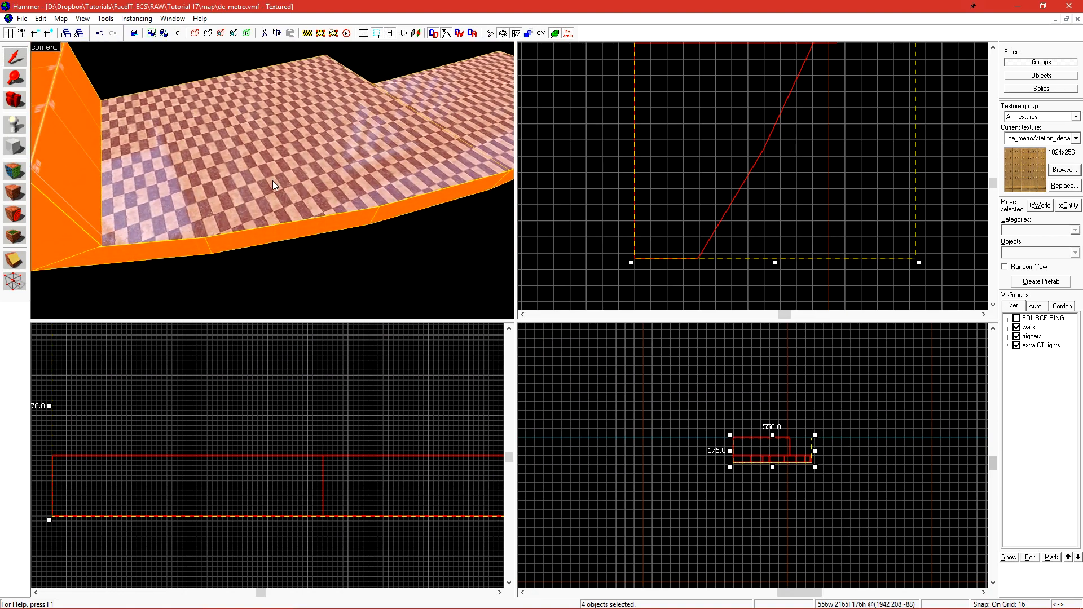
Place a station_decal overlay on the floor at the platform's edge and scale it by .5 in X and Y.
click(333, 202)
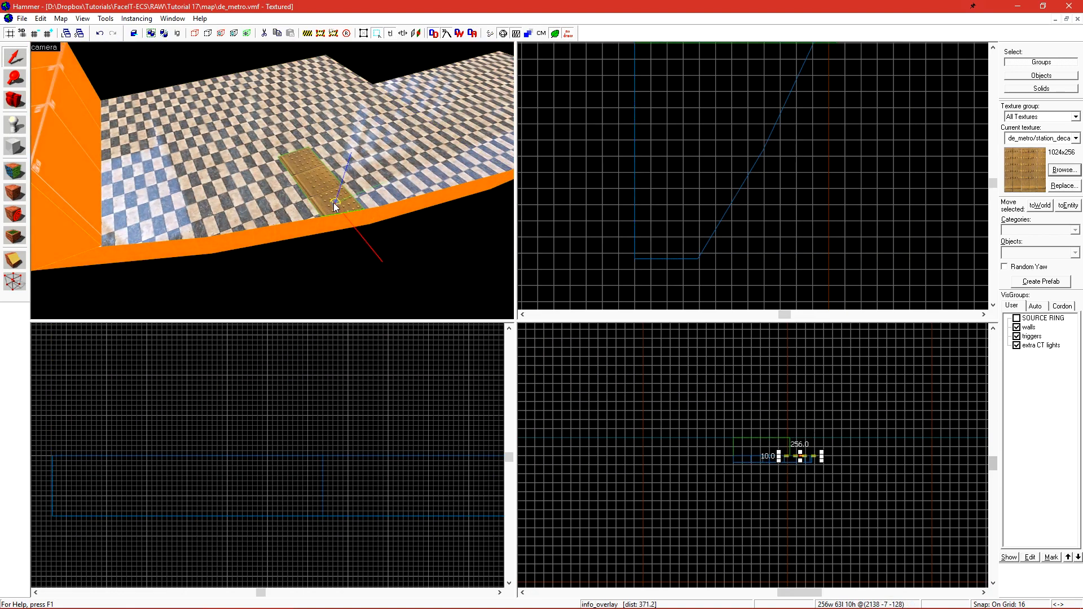
key(ctrl+m)
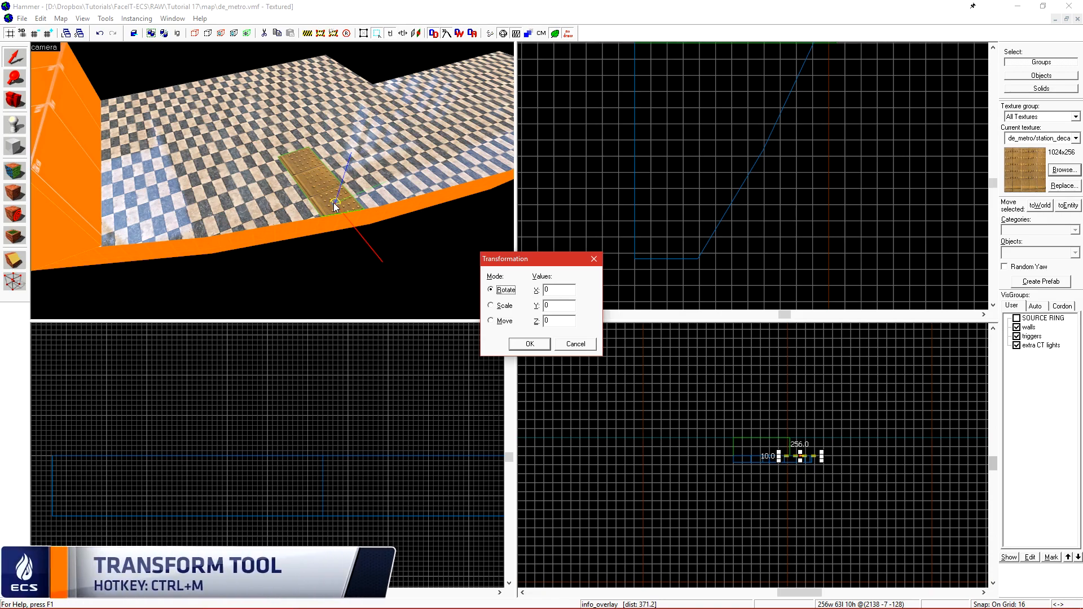
click(501, 305)
drag(520, 261, 522, 288)
click(552, 285)
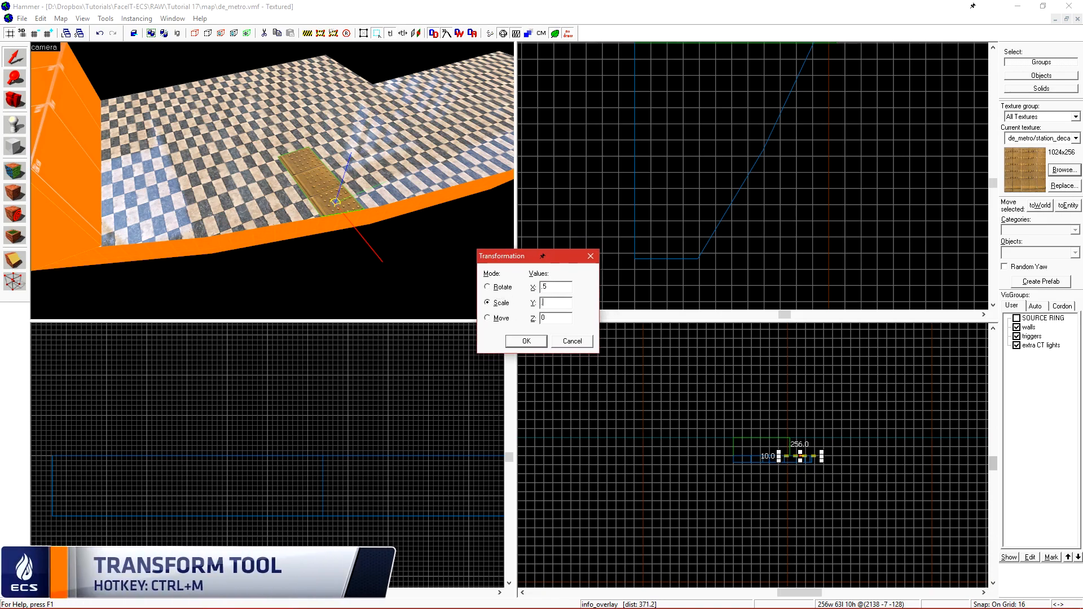
click(540, 345)
Rotate the station_decal overlay 90 degrees in the top view so its length runs along the platform's edge.
key(ctrl+shift+e)
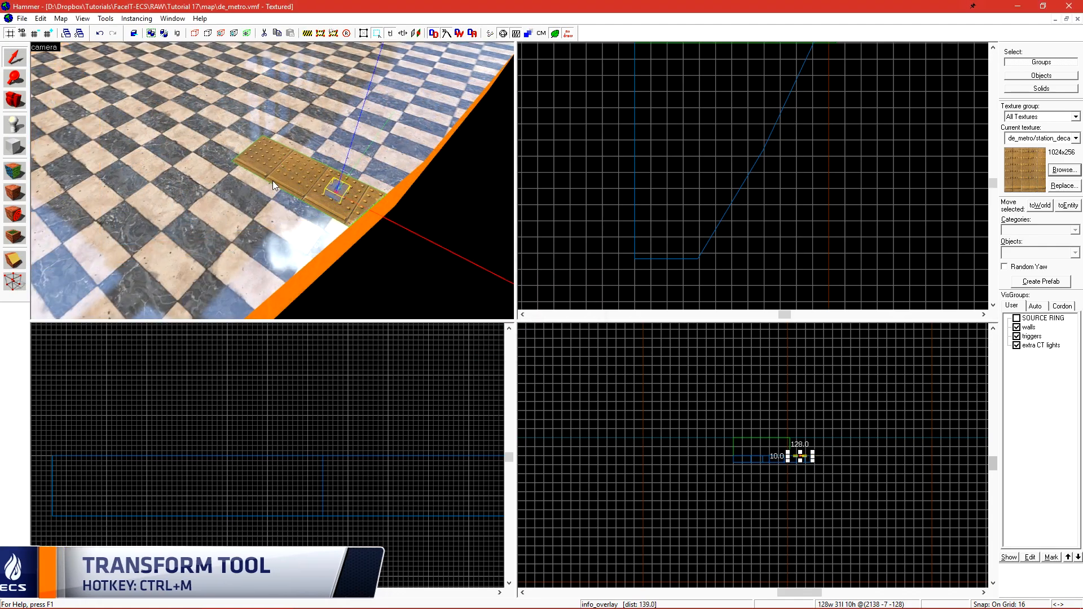
key(ctrl+e)
scroll(774, 164, up, 10)
click(776, 160)
drag(806, 141, 710, 94)
key(ctrl+e)
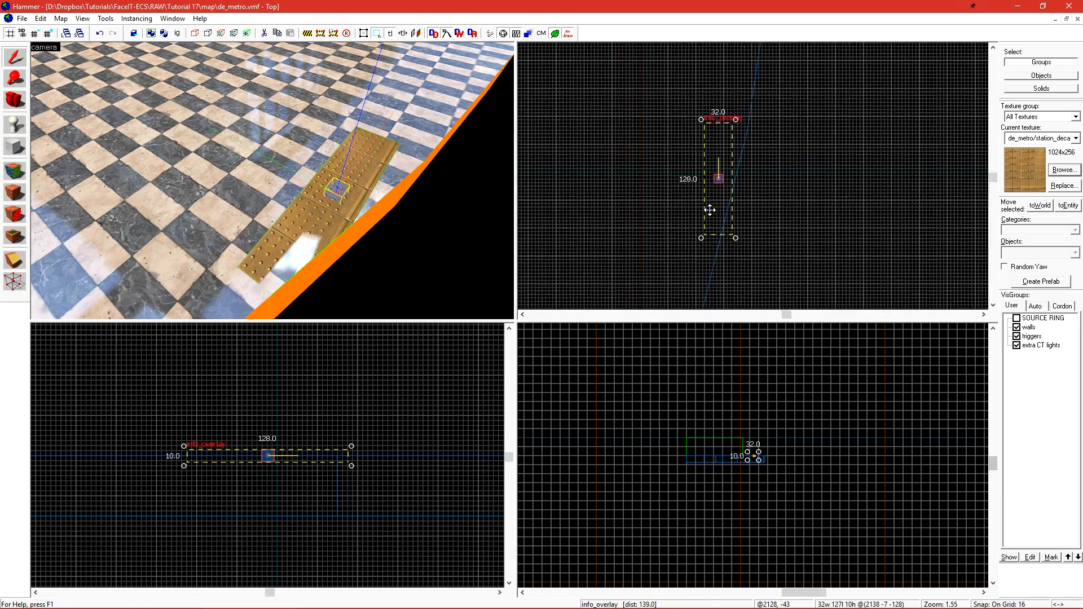
Move the station_decal overlay so its outer corner sits at the bend in the platform's edge.
key(ctrl+shift+e)
click(160, 255)
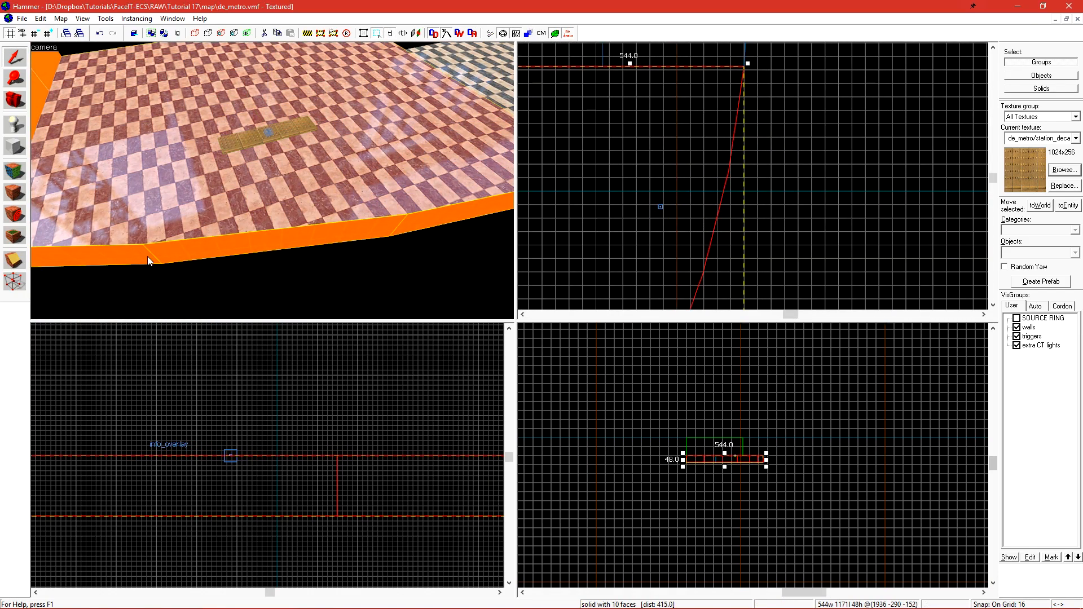
key(d)
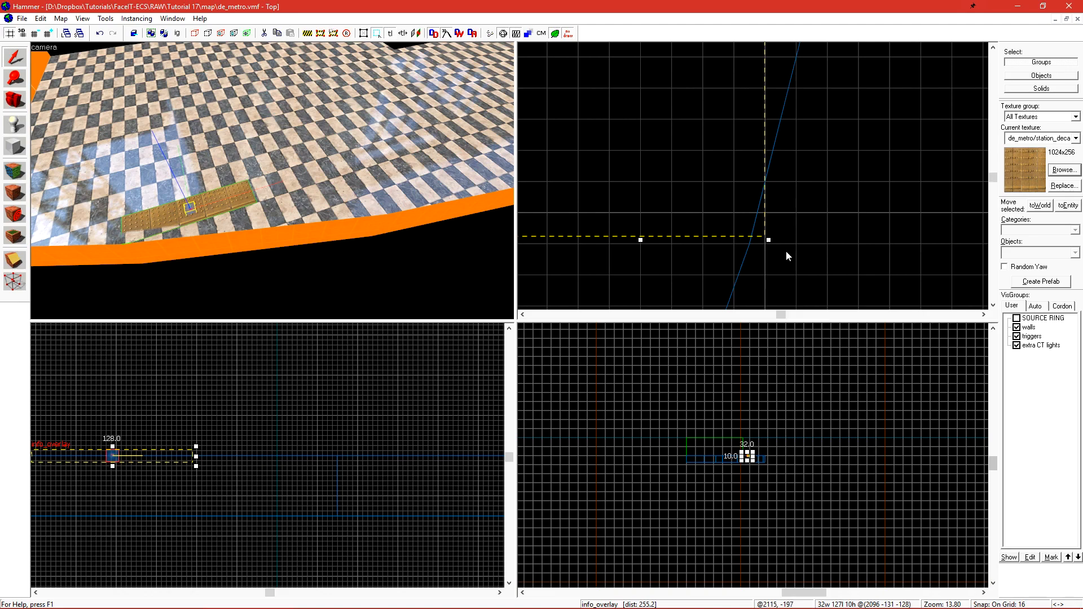
alt+drag(742, 215, 728, 225)
scroll(751, 246, up, 9)
key(Escape)
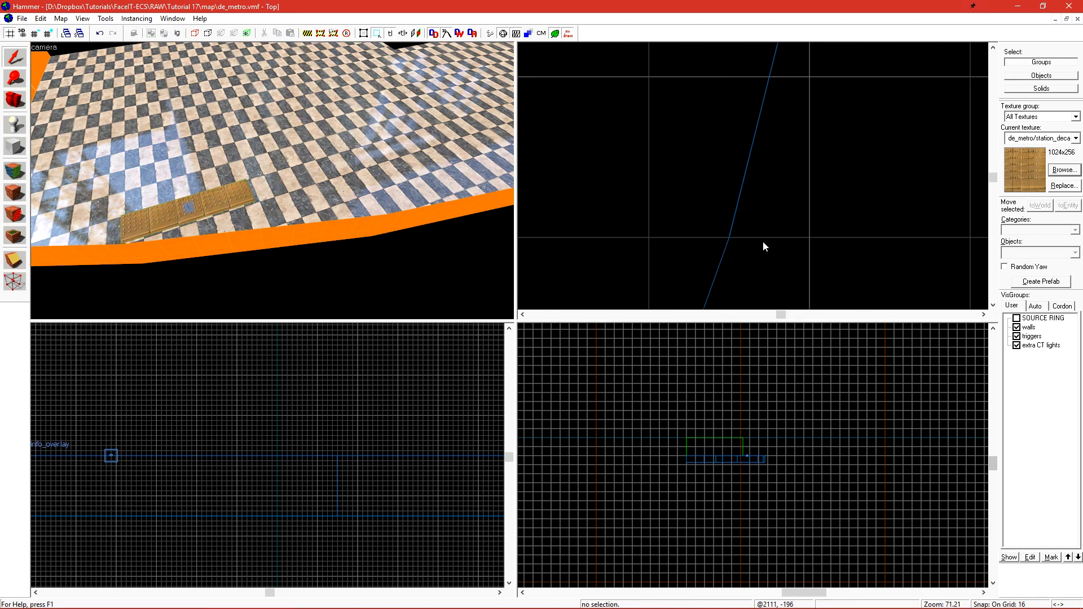
Check the overlay's outer side against the platform's edge and reselect the overlay.
click(205, 213)
key(z)
key(w)
key(z)
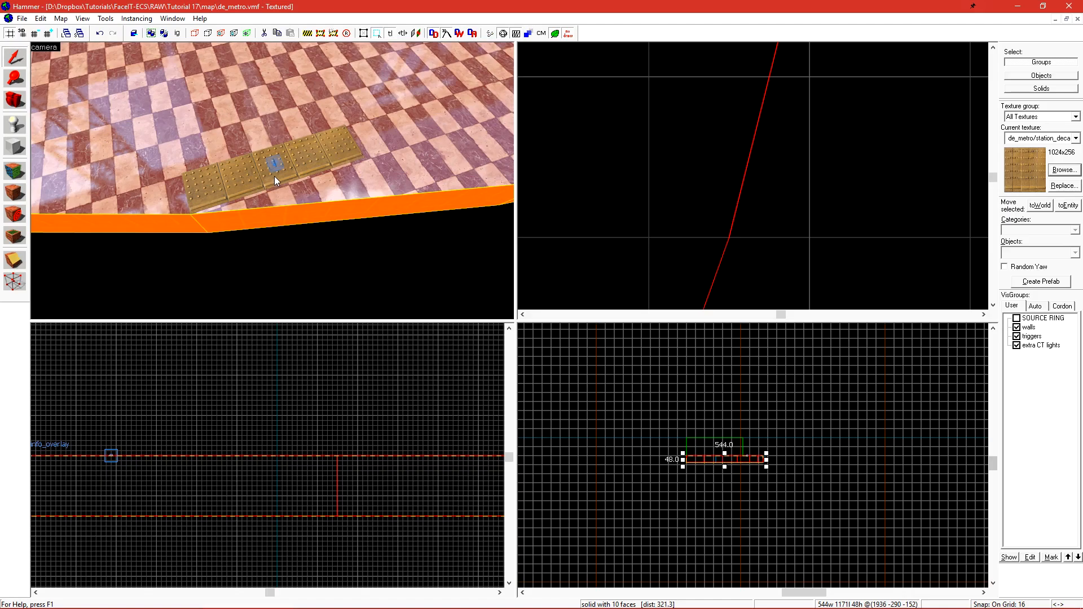
click(274, 169)
scroll(780, 218, down, 10)
key(z)
key(s)
key(z)
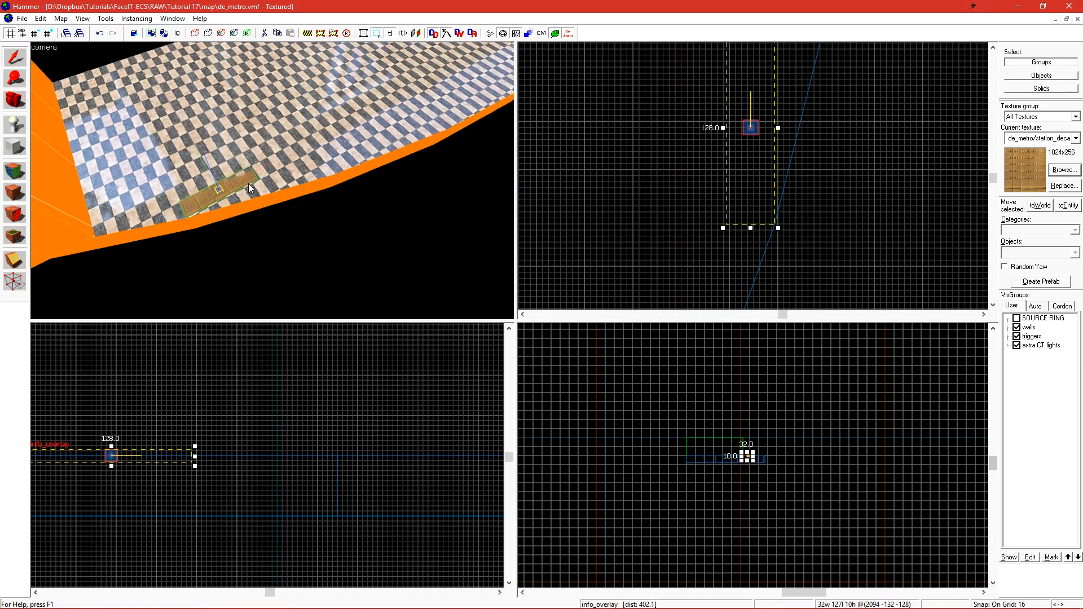
Try stretching the station_decal overlay lengthwise to about 291 units and undo the stretch.
scroll(243, 185, up, 1)
scroll(764, 223, down, 3)
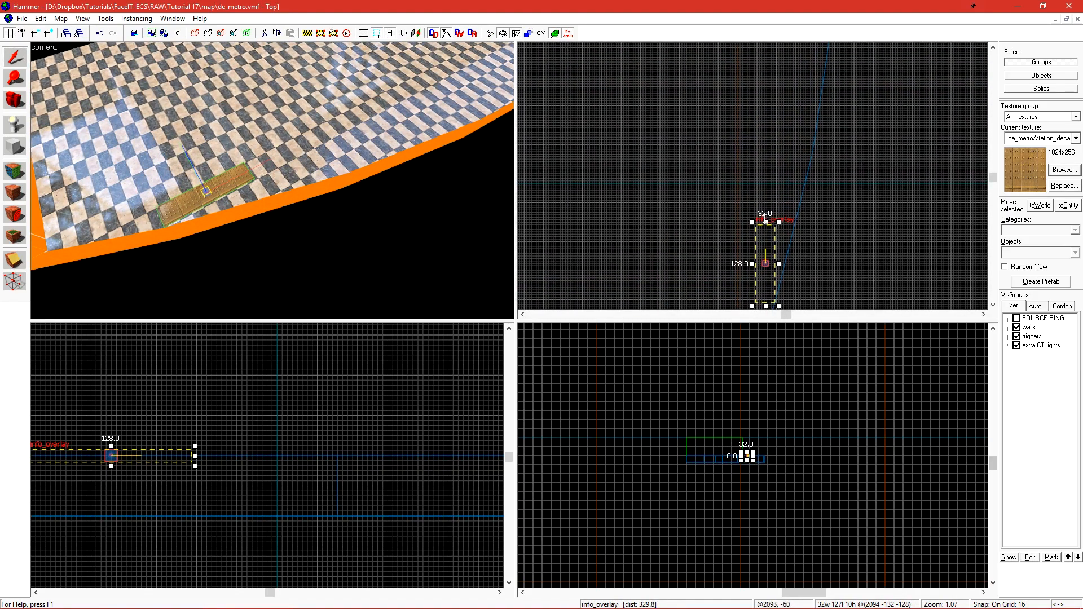
drag(763, 222, 763, 124)
key(z)
key(w)
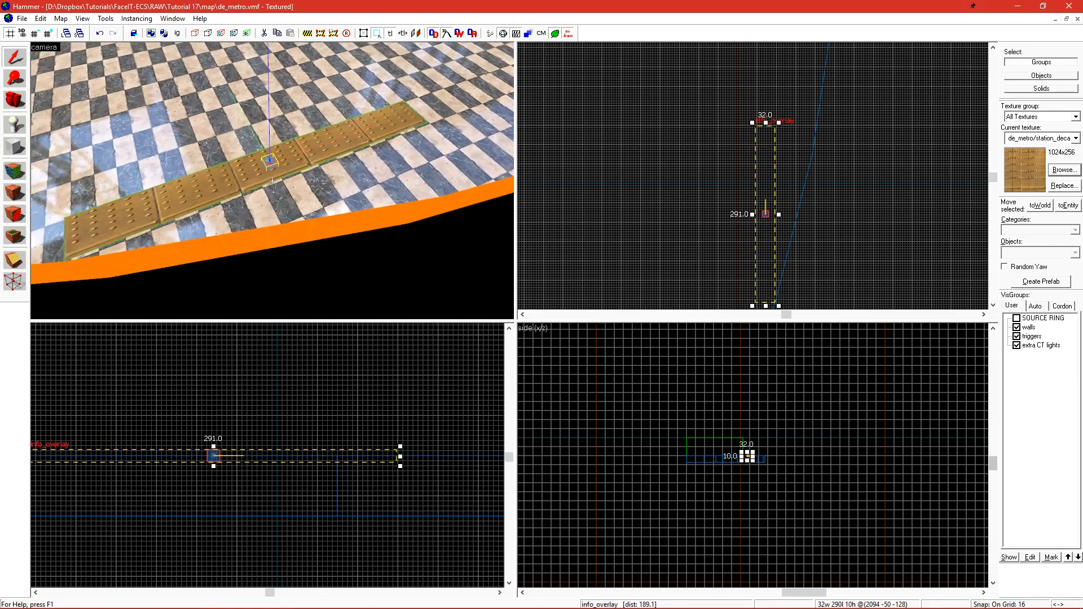
key(ctrl+z)
Turn texture locking off and stretch the station_decal overlay lengthwise to about 297 units in the top view.
key(z)
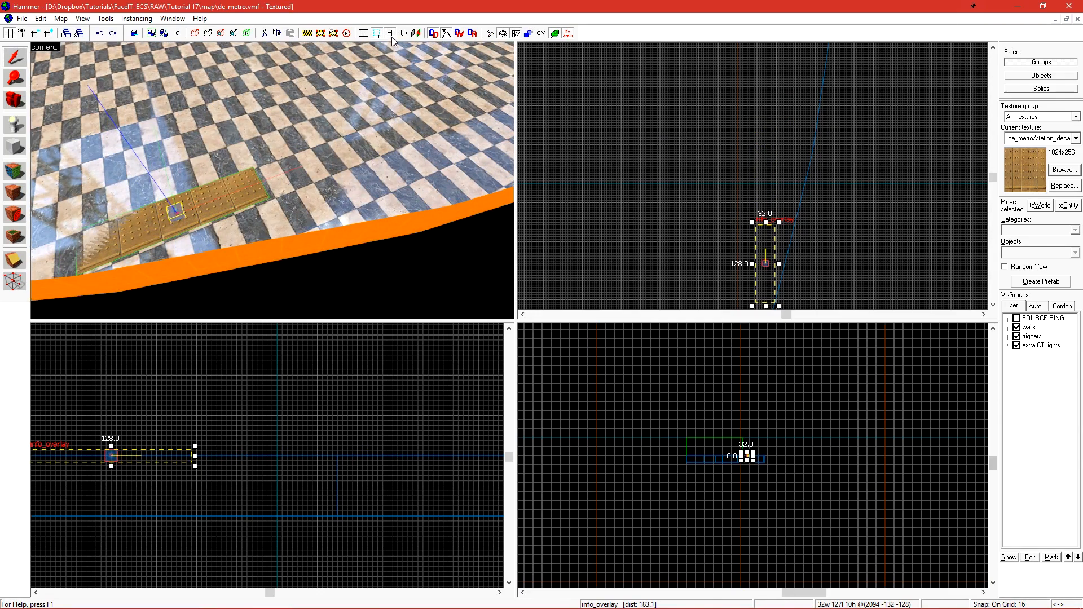
middle_drag(710, 121, 726, 183)
drag(780, 284, 782, 182)
key(z)
key(z)
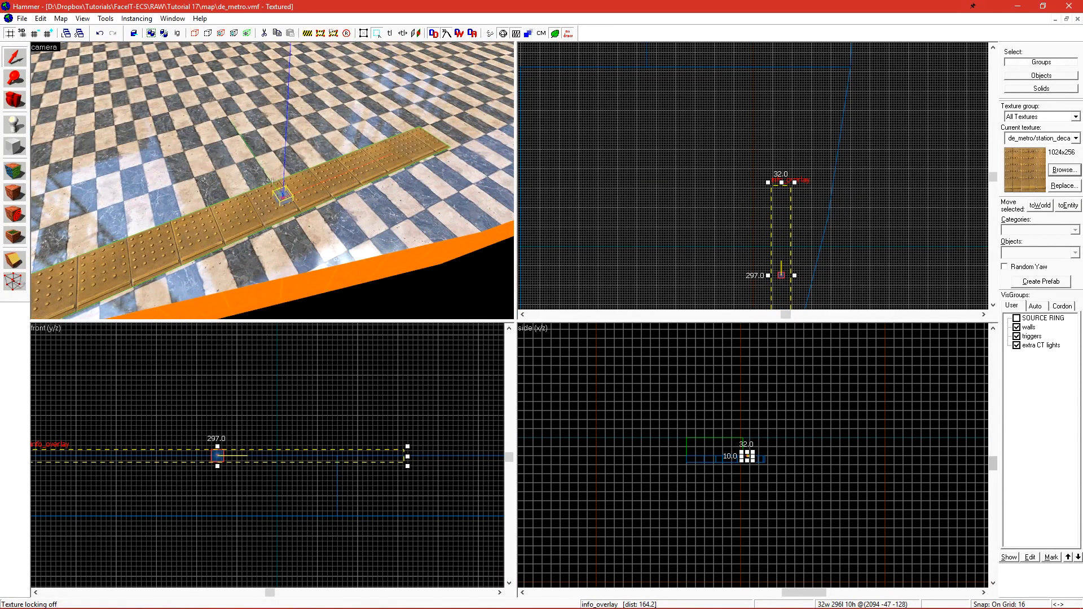
Shorten the stretched overlay from its far end to 256 units so its pattern ends on a whole tile.
key(z)
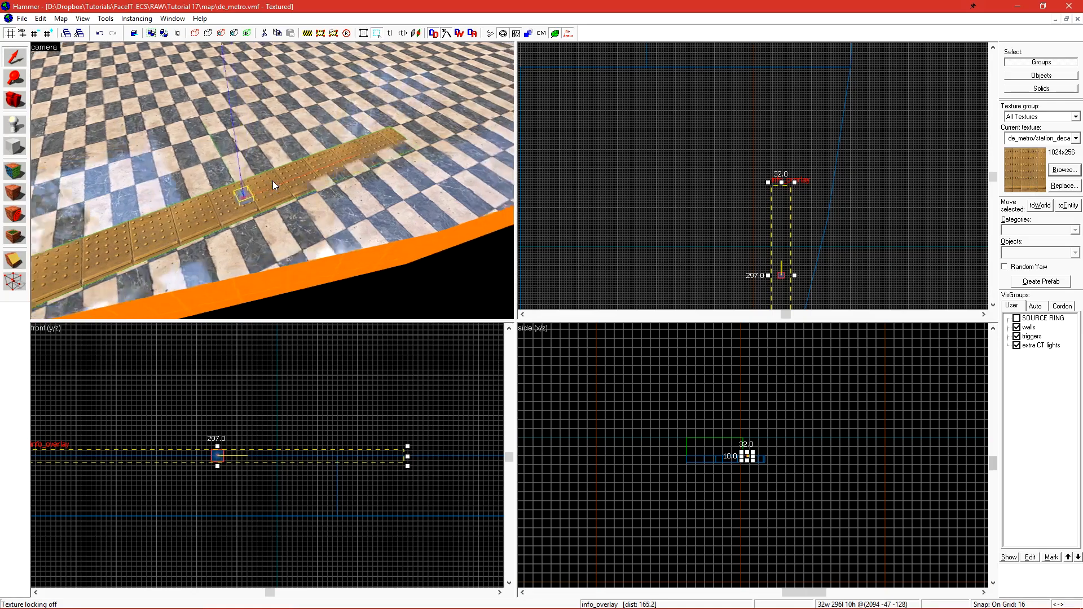
key(w)
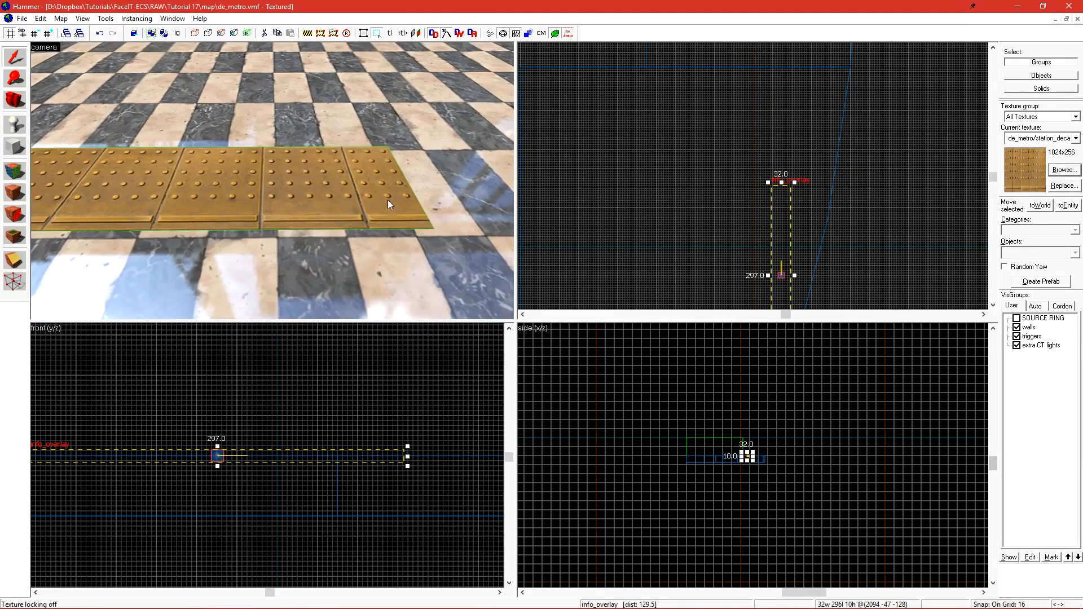
scroll(770, 203, up, 15)
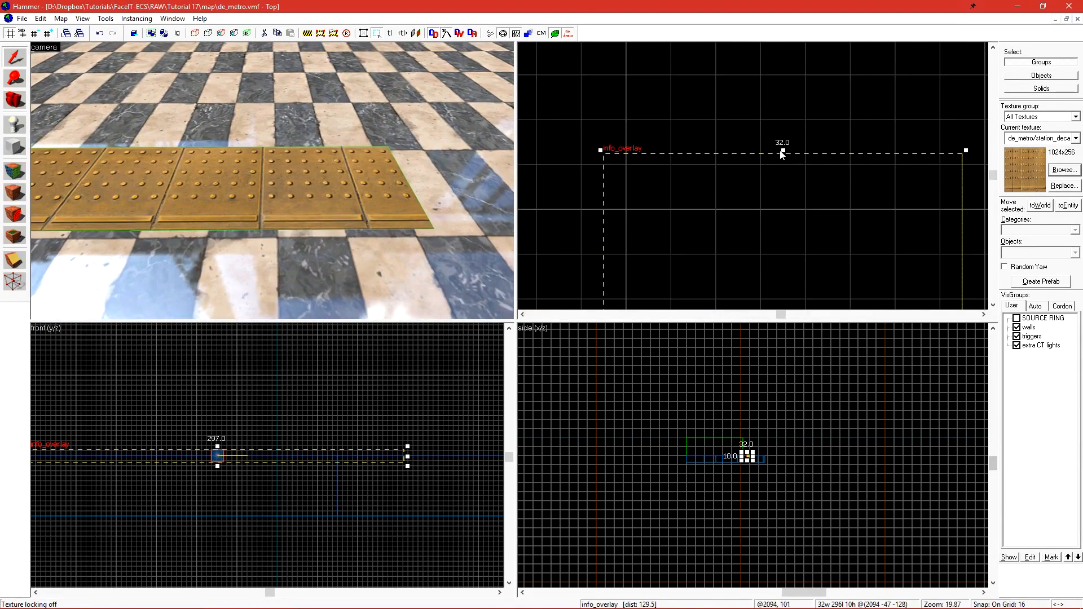
scroll(688, 92, down, 3)
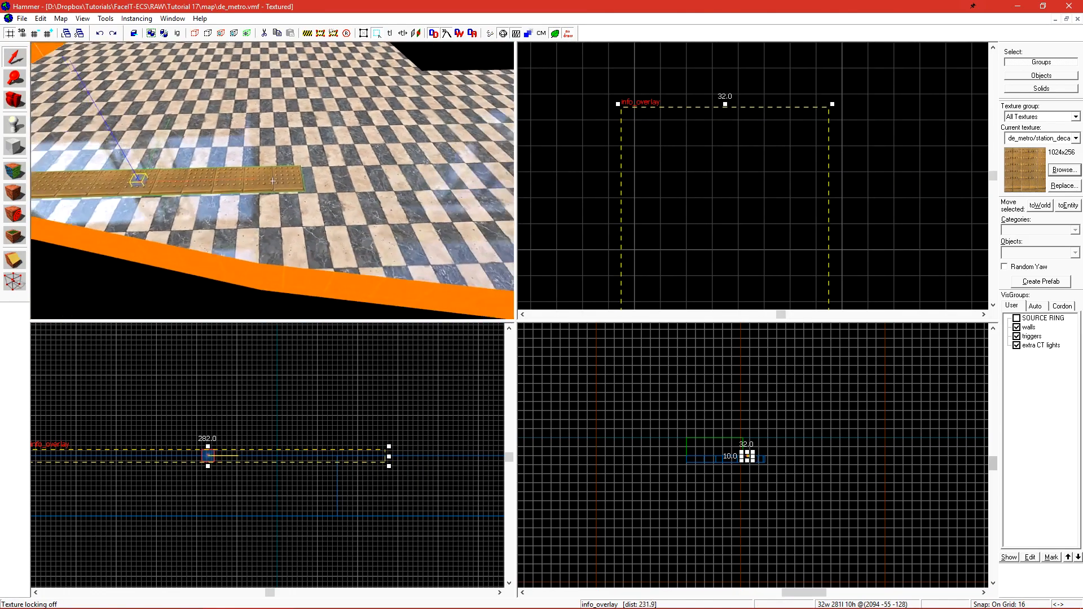
key(w)
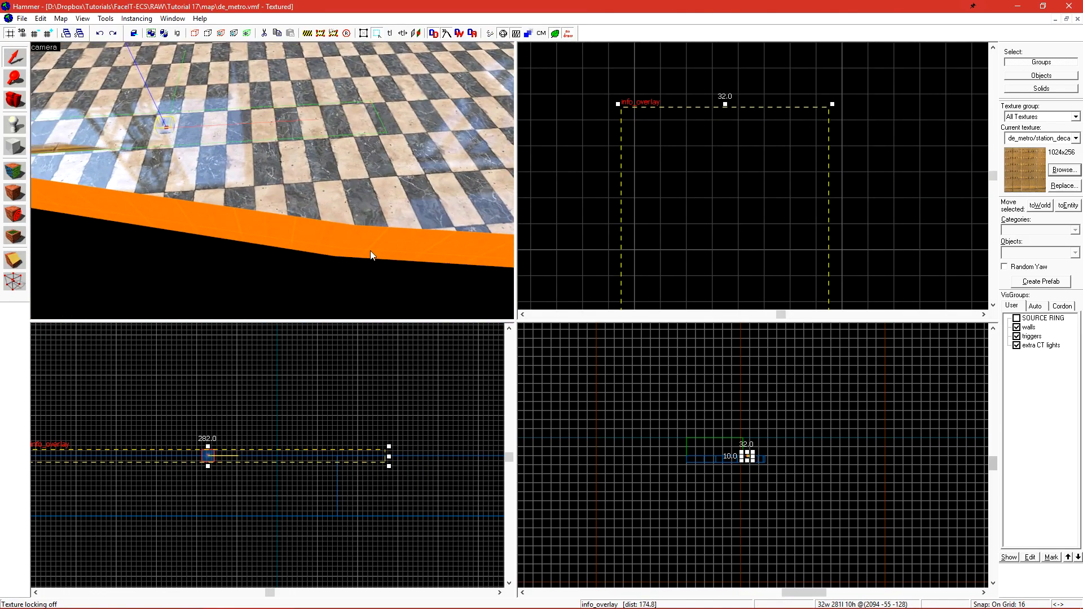
click(166, 125)
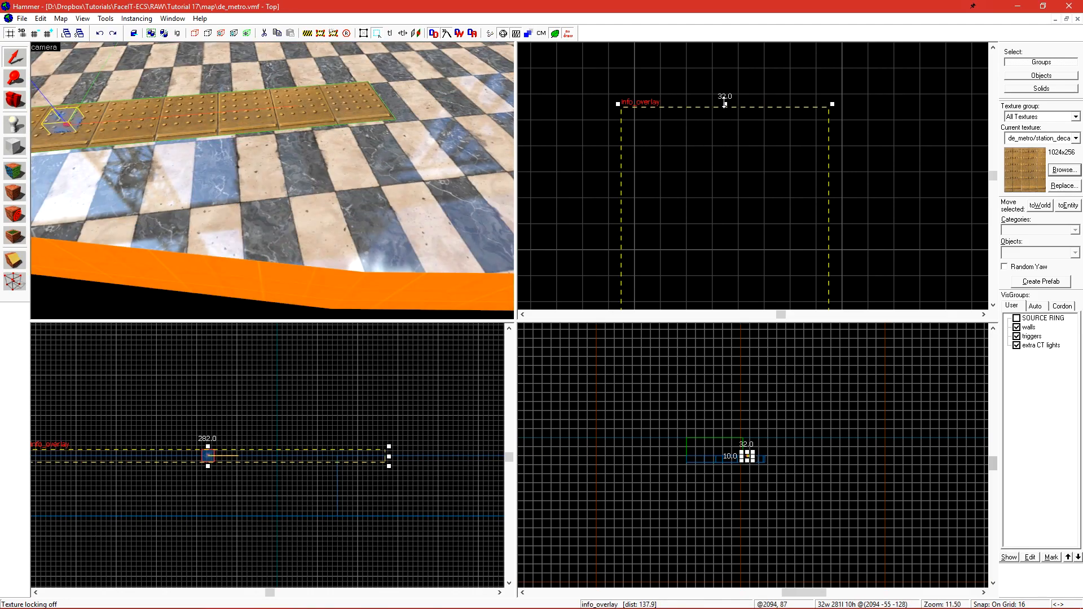
drag(725, 104, 739, 246)
middle_drag(723, 233, 728, 122)
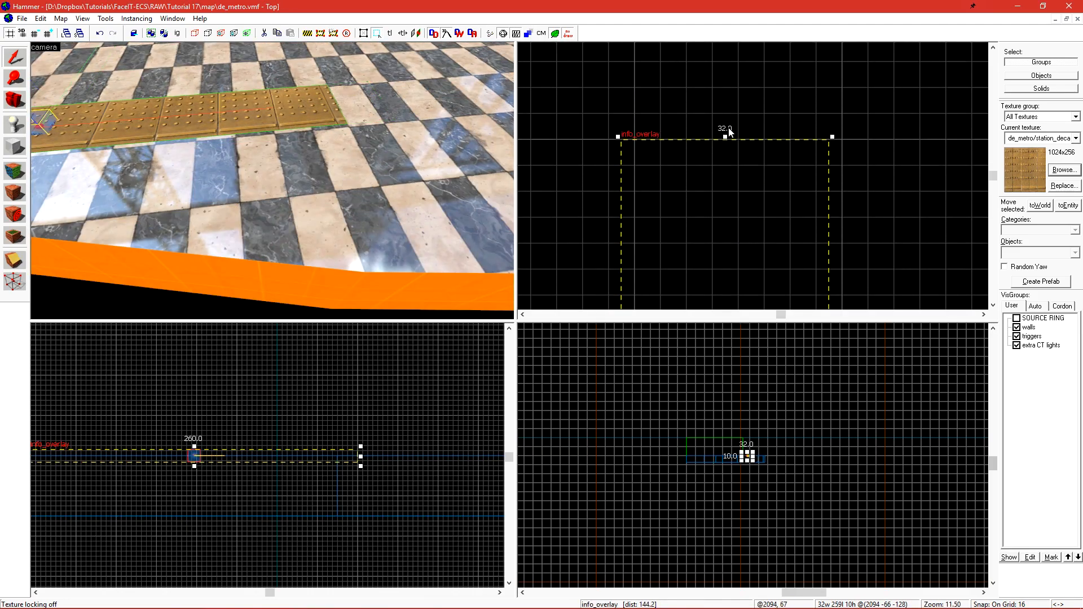
drag(725, 136, 730, 169)
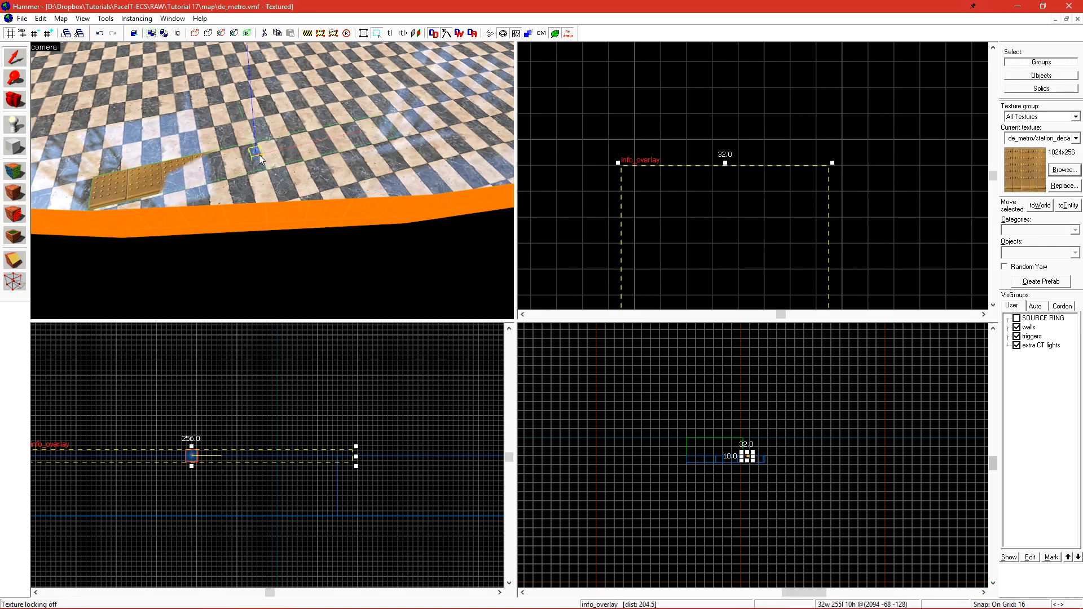
Copy the 256-unit overlay along the platform and align the copy end to end with the original.
scroll(735, 236, down, 10)
drag(733, 232, 747, 81)
drag(740, 100, 730, 161)
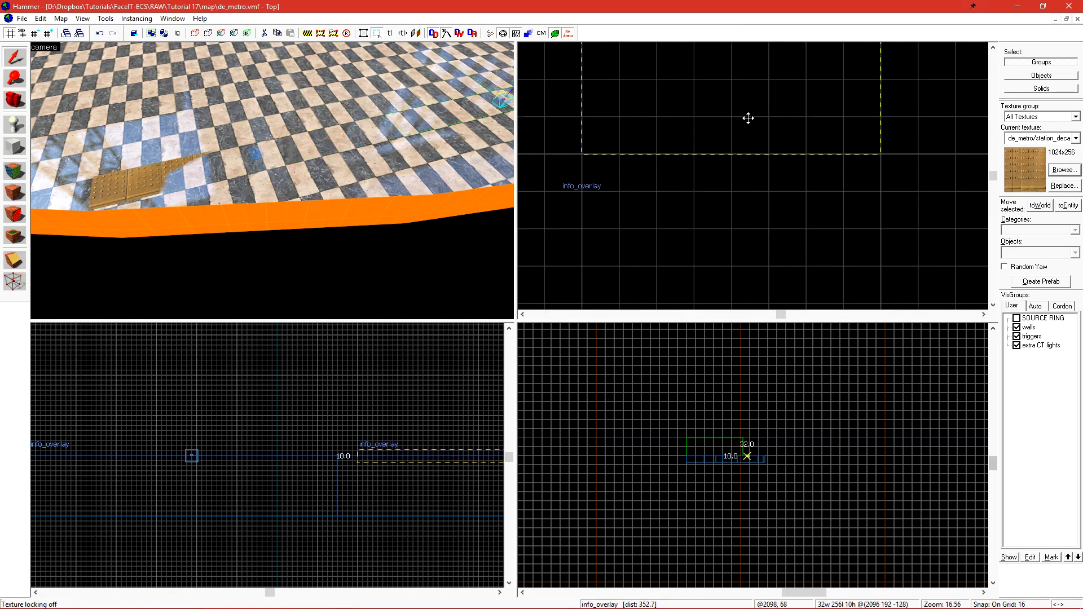
click(599, 178)
click(499, 97)
click(368, 127)
key(s)
key(d)
click(368, 126)
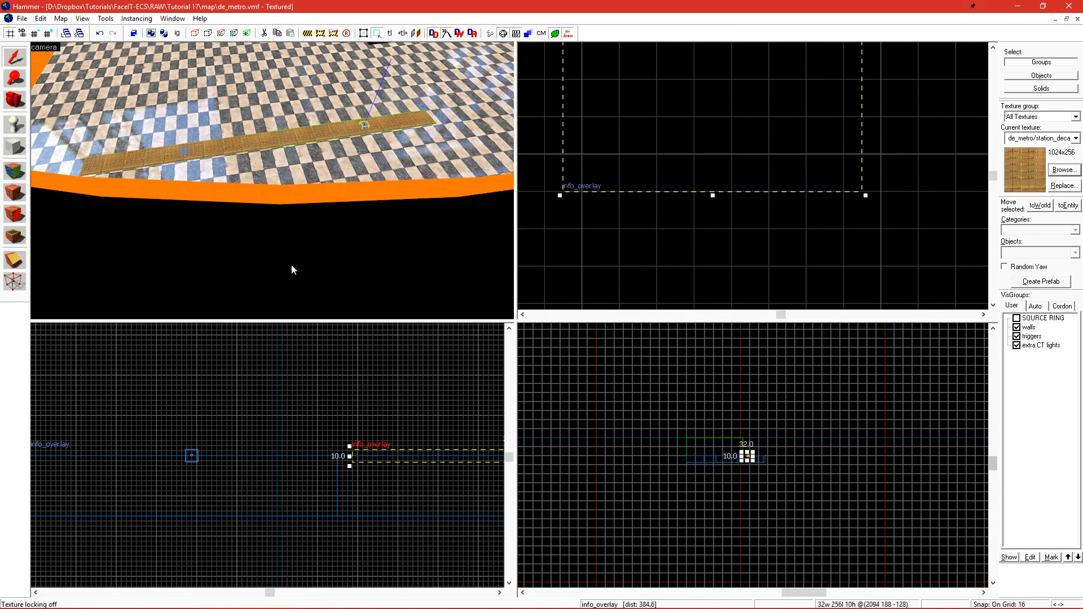
Select both overlays in the enlarged camera view and move their shared outer corners onto the bend in the platform's edge with the Overlay tool.
key(shift+z)
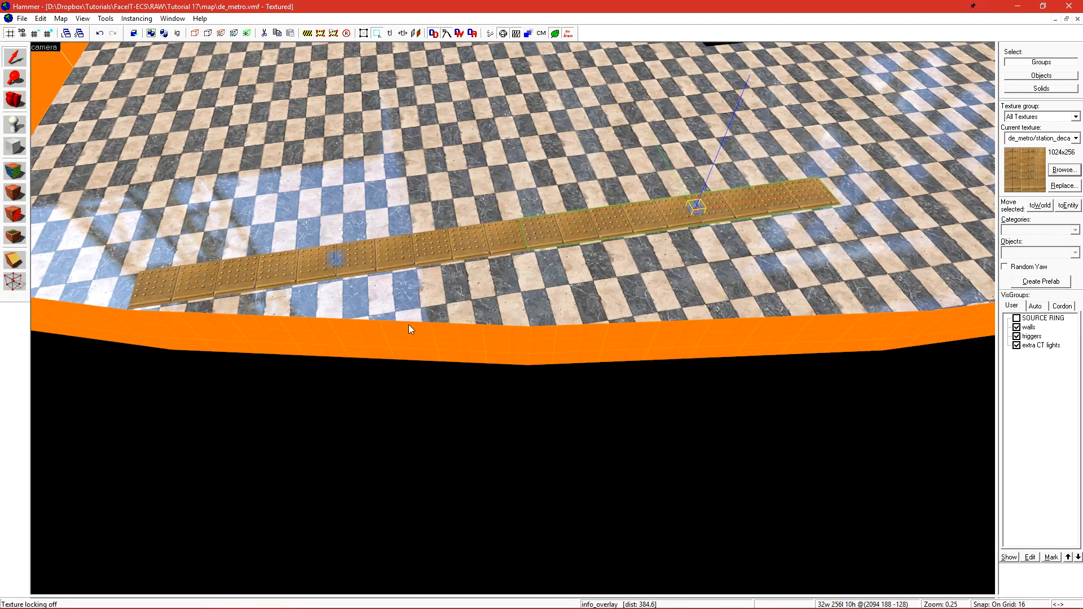
ctrl+click(338, 263)
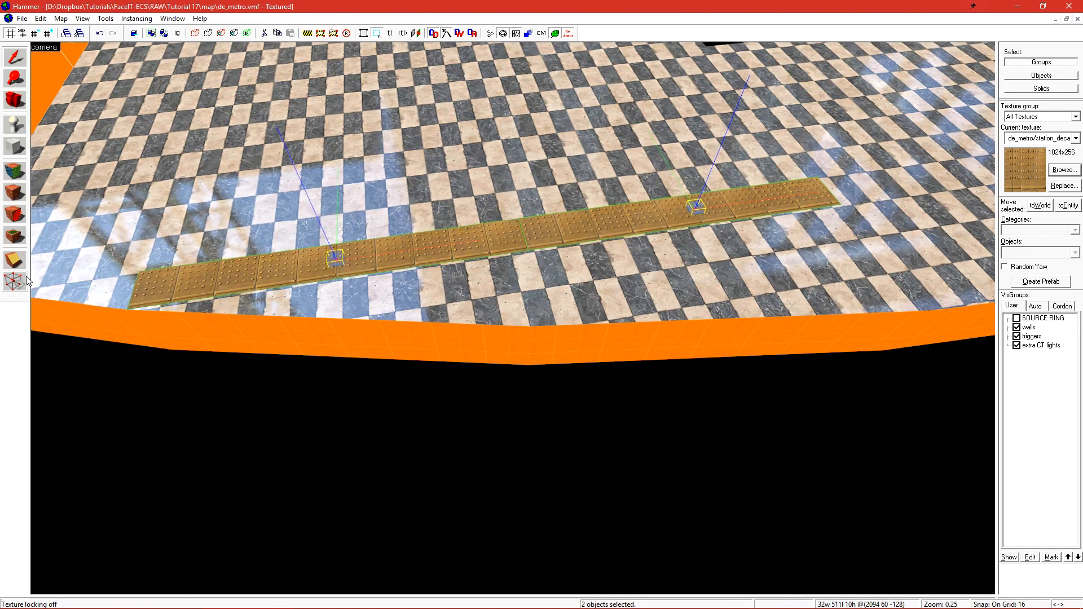
click(16, 238)
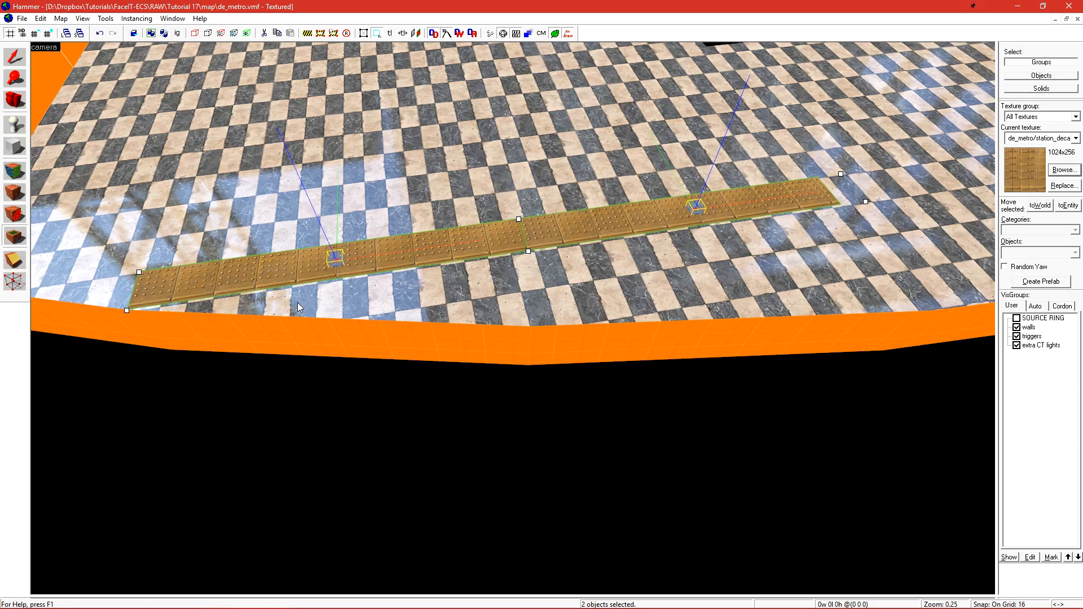
key(z)
key(d)
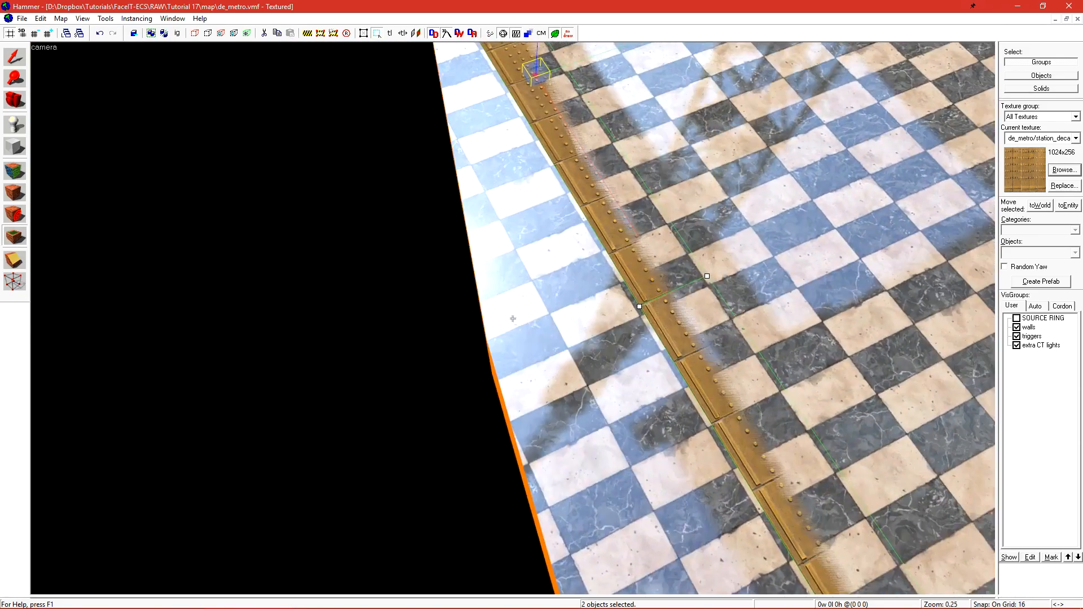
key(z)
key(w)
key(a)
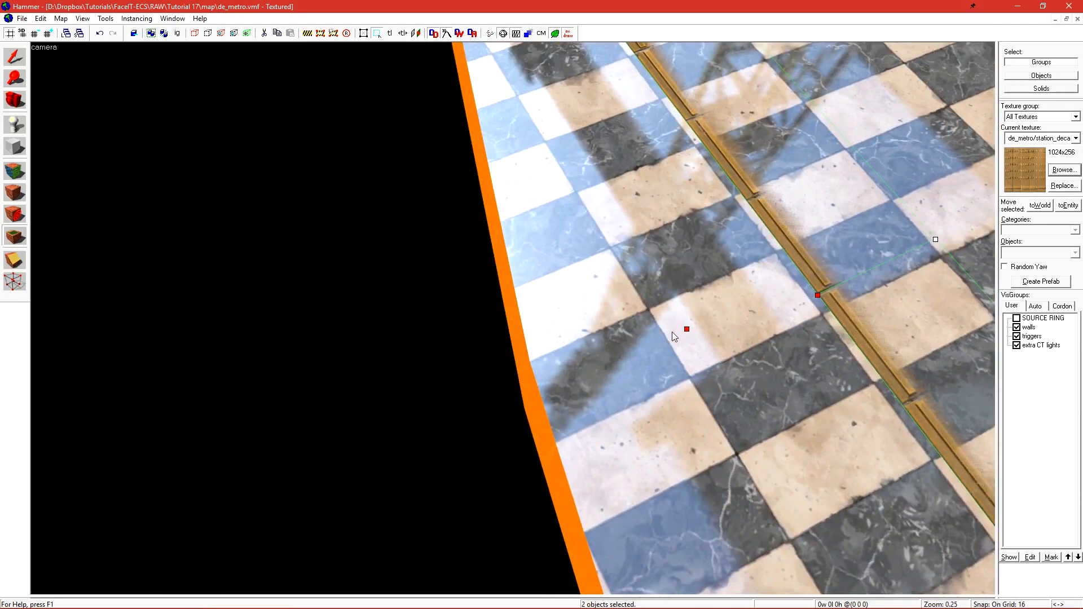
drag(534, 364, 534, 367)
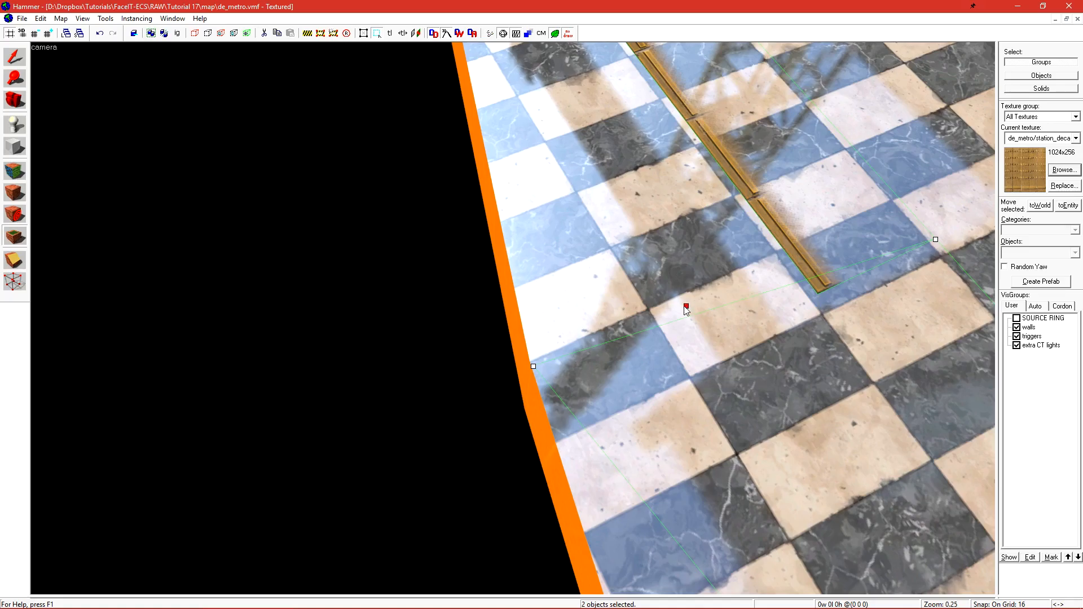
drag(534, 368, 533, 371)
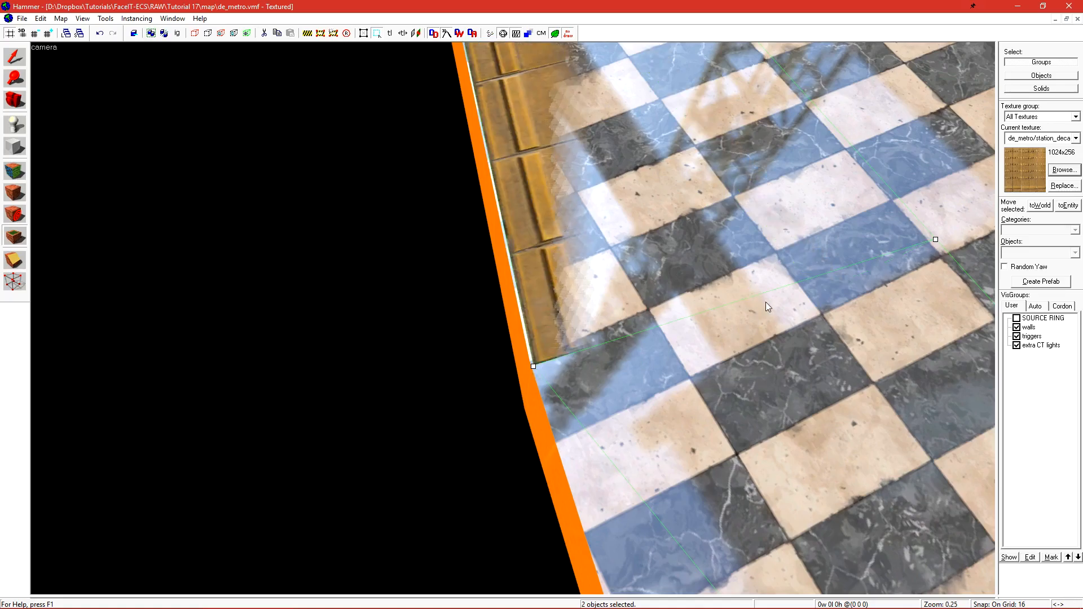
Bring the overlays' shared inner corners closer to the platform's edge to narrow the strip at the joint.
key(z)
key(s)
key(w)
key(z)
key(w)
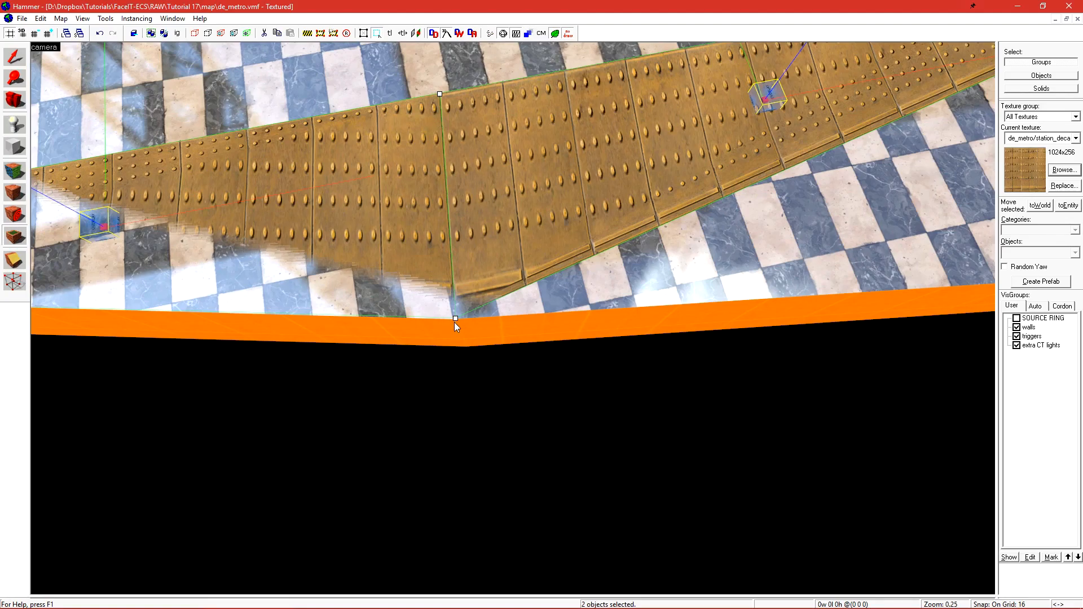
scroll(429, 100, up, 1)
scroll(422, 124, down, 2)
scroll(468, 249, up, 1)
drag(457, 148, 469, 256)
scroll(468, 249, down, 1)
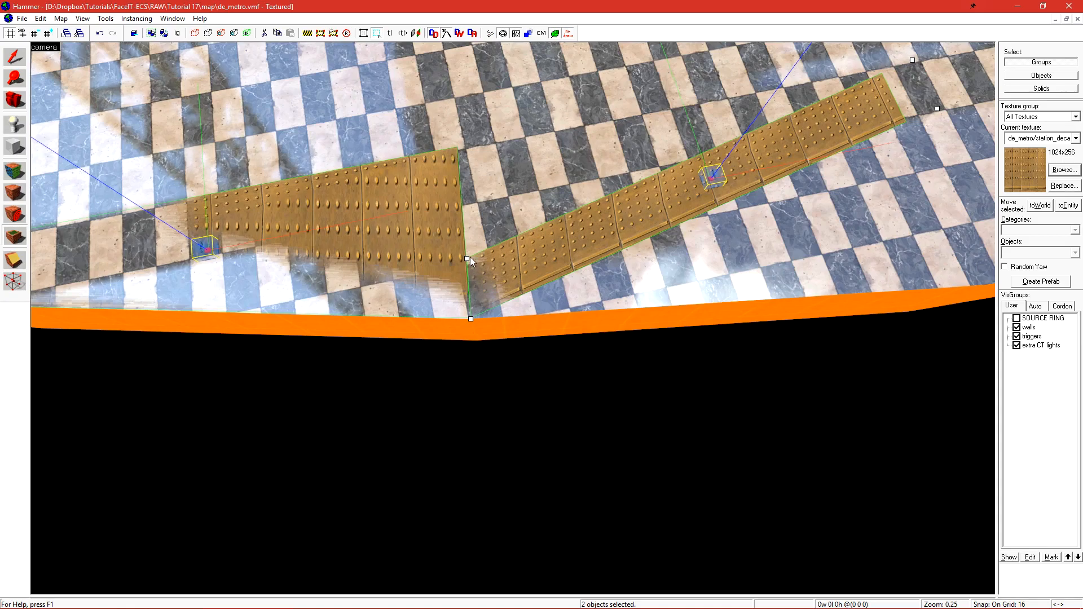
Reshape the overlays' remaining end corners so the strip follows the platform's edge, and clear the selection.
key(d)
key(a)
key(w)
drag(497, 215, 492, 217)
key(d)
key(s)
drag(636, 87, 491, 375)
key(z)
key(d)
key(z)
key(a)
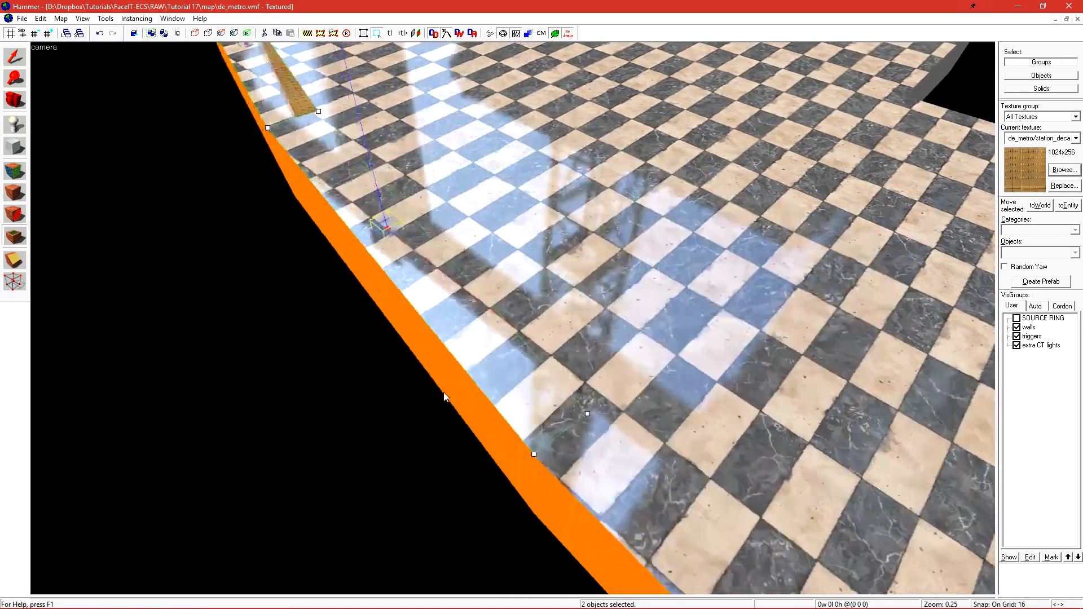
key(z)
key(z)
key(Escape)
key(s)
key(Escape)
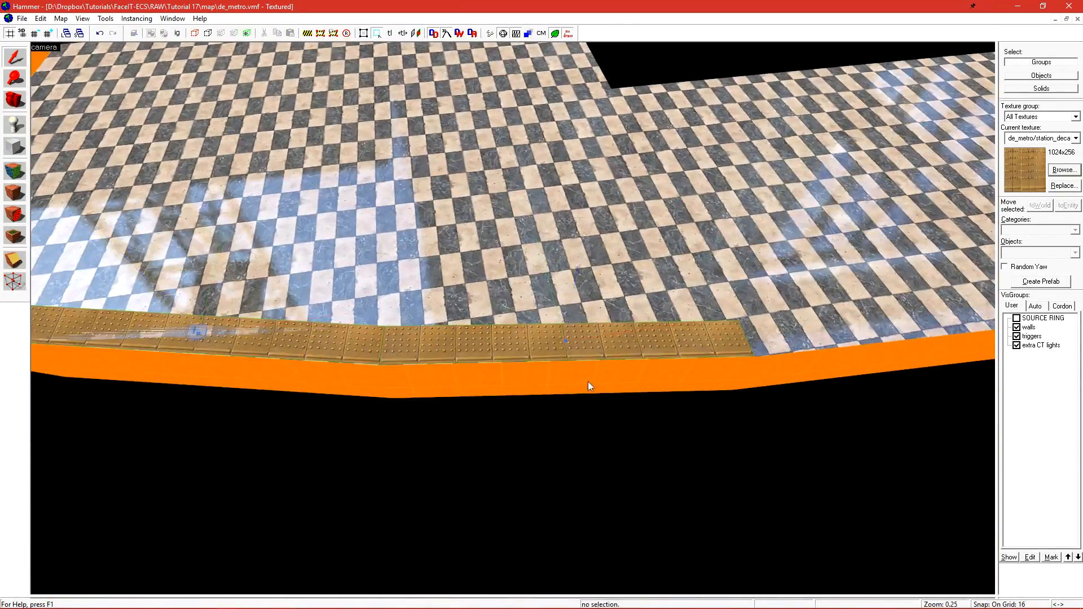
Examine how the overlay strip meets the platform's edge and the seam between the floor brushes.
click(735, 353)
click(565, 341)
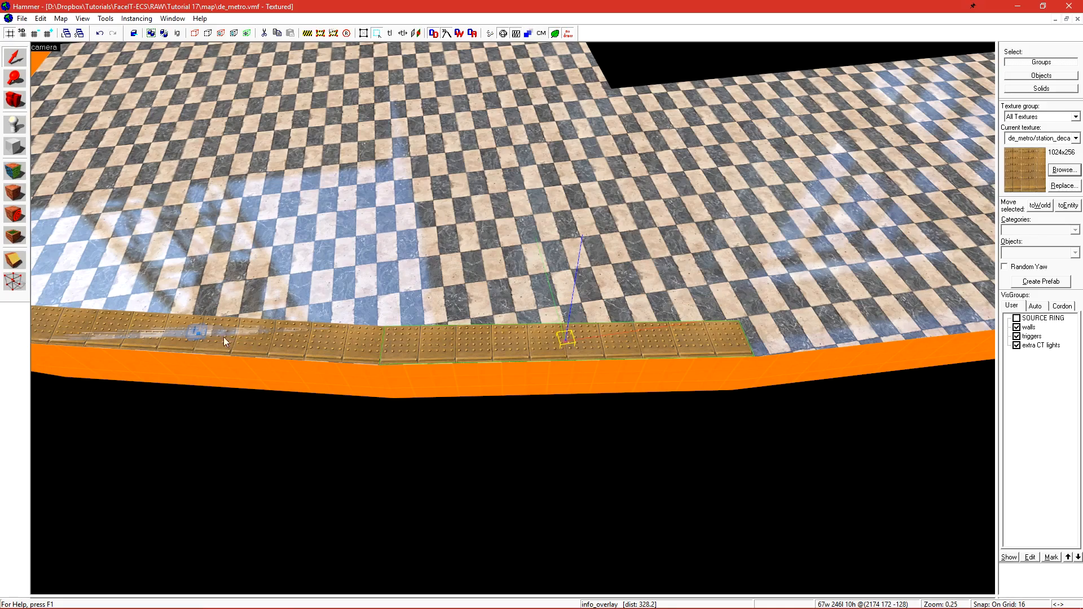
click(586, 305)
key(w)
key(d)
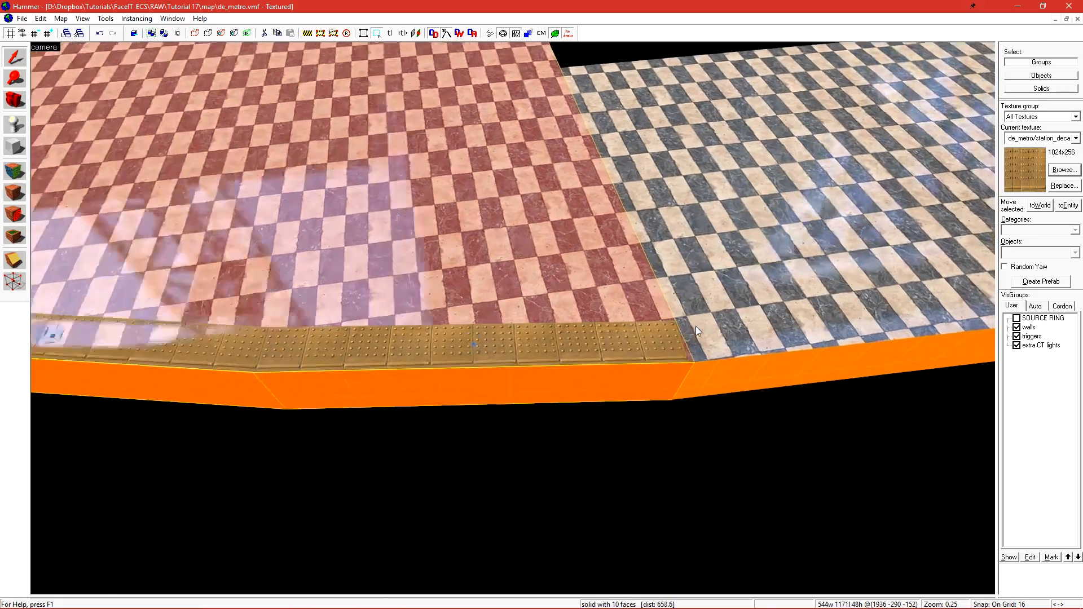
key(z)
key(z)
key(s)
key(z)
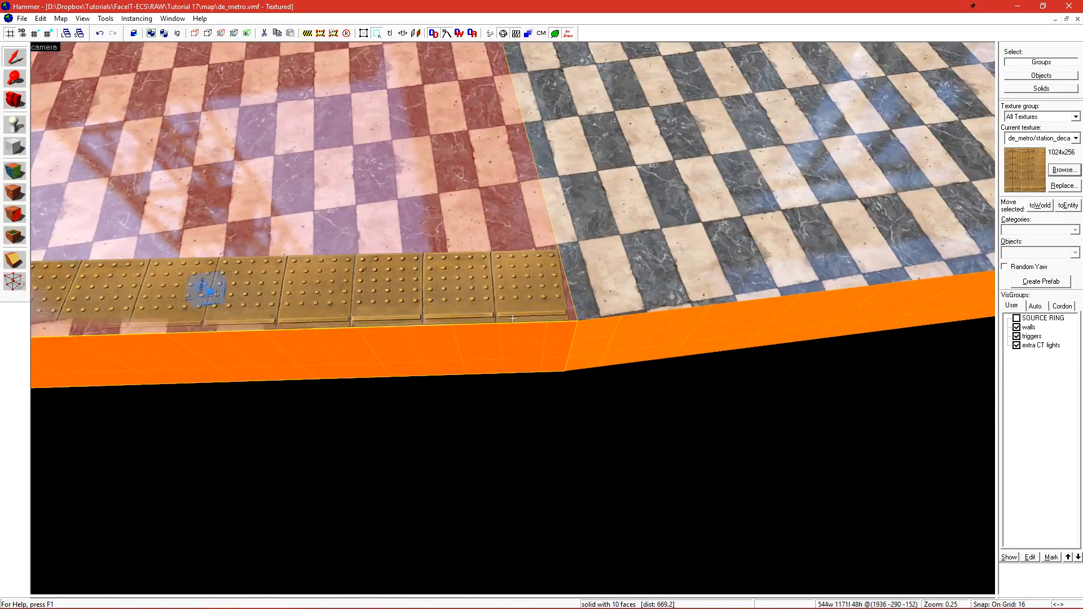
key(z)
Select the second overlay and switch the camera view to wireframe.
click(210, 293)
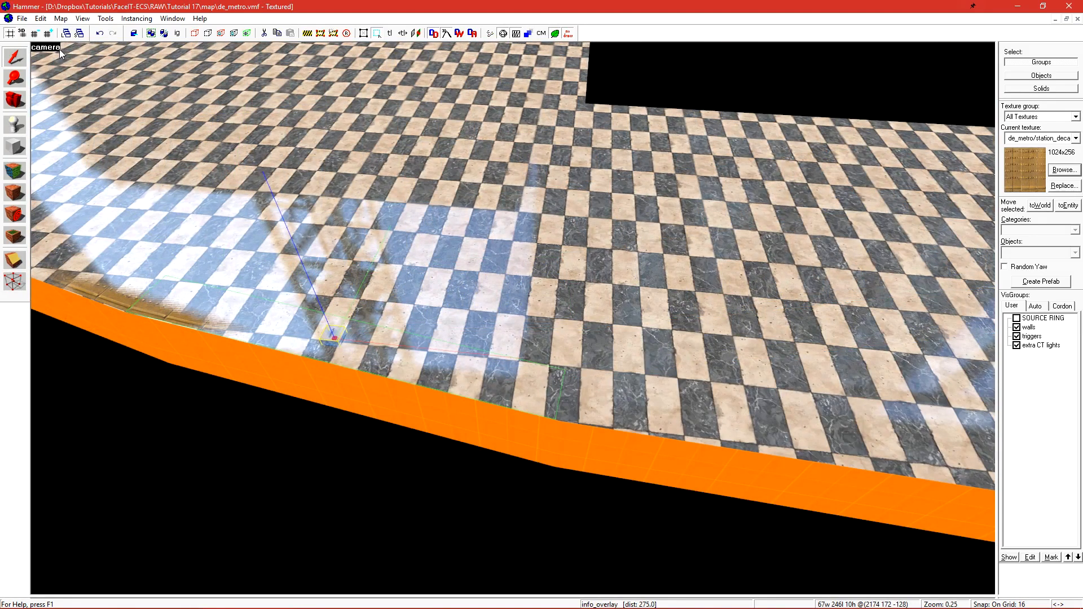
click(45, 48)
click(74, 98)
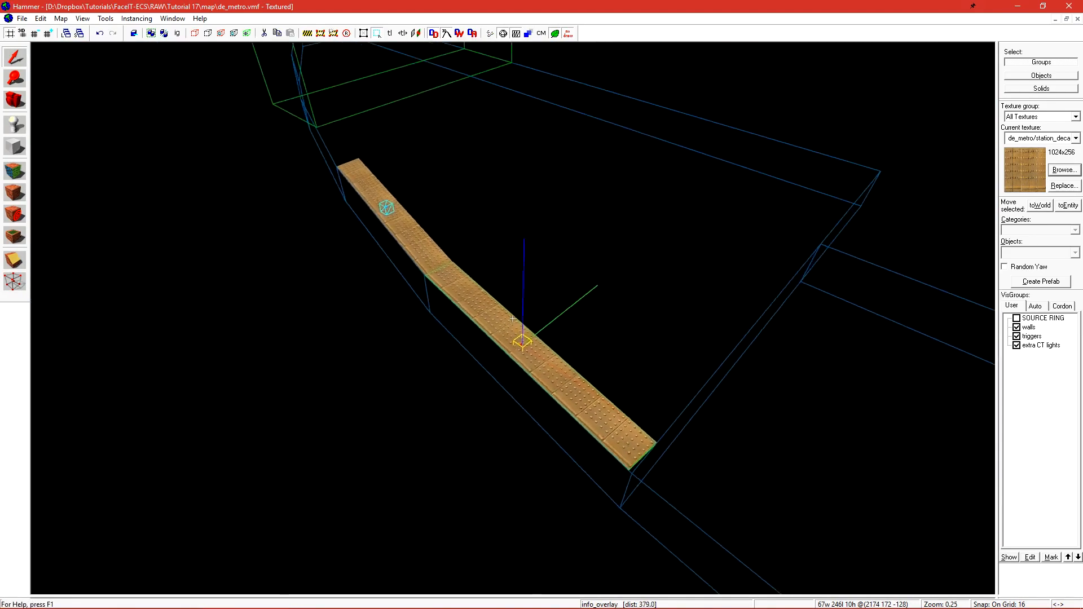
Select both station_decal overlays and place copies of them over the neighbouring floor brush further along the platform.
key(z)
scroll(513, 479, up, 2)
key(z)
key(w)
key(w)
click(360, 355)
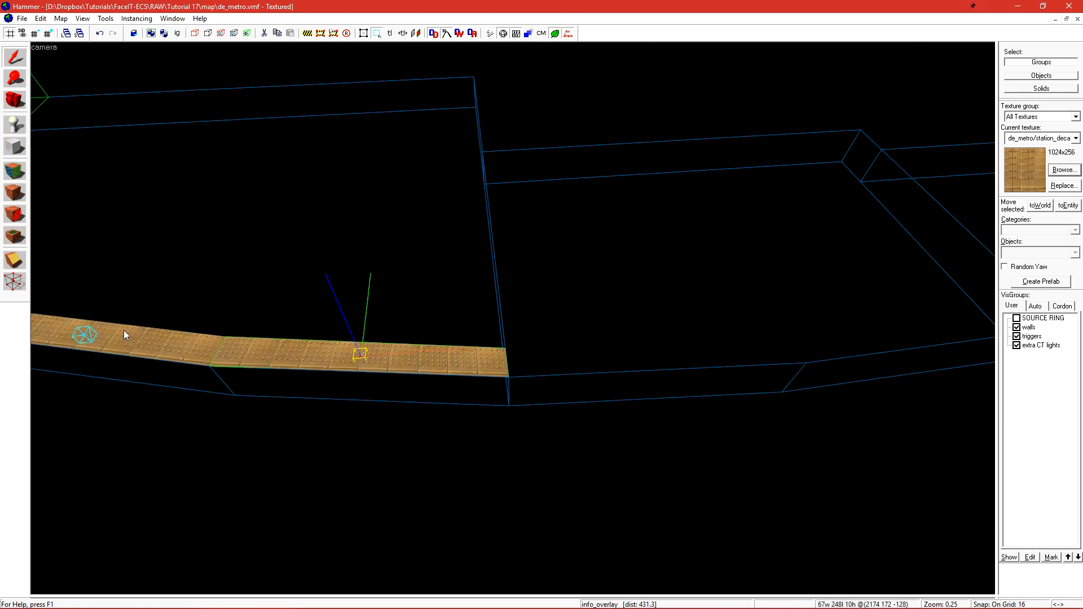
ctrl+click(82, 334)
drag(282, 354, 760, 275)
key(d)
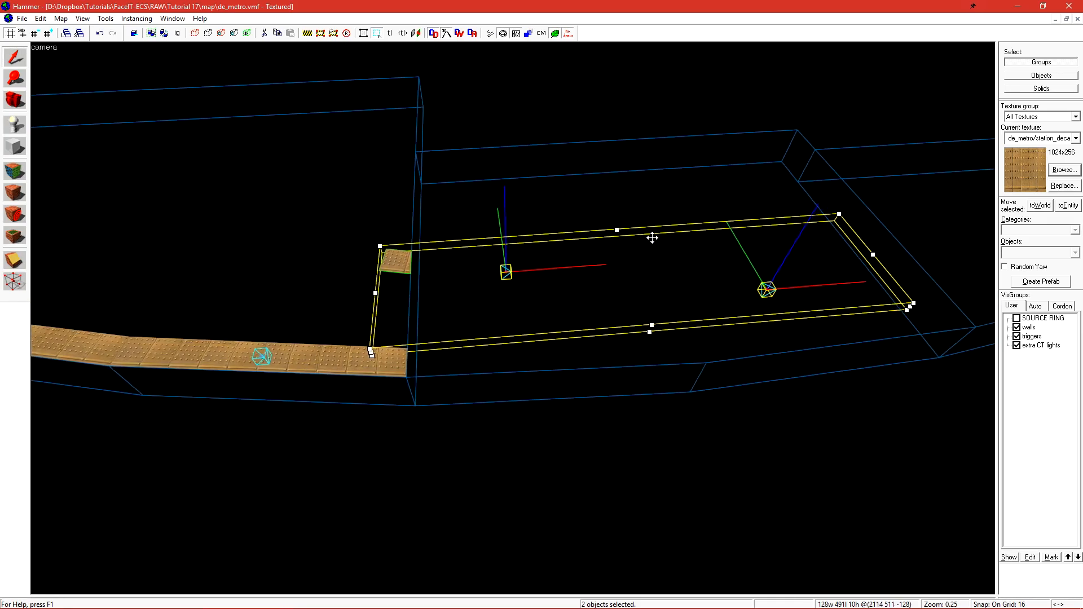
Reassign the copied overlays' brush faces to the top face of the neighbouring floor brush, and close their properties.
key(alt+Return)
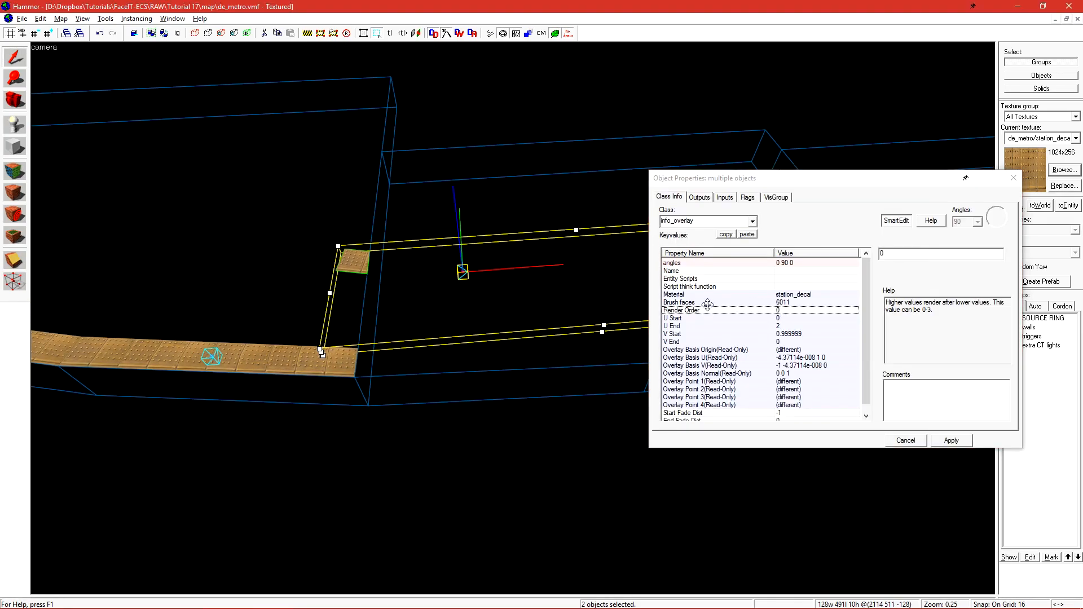
click(688, 302)
click(891, 270)
click(504, 224)
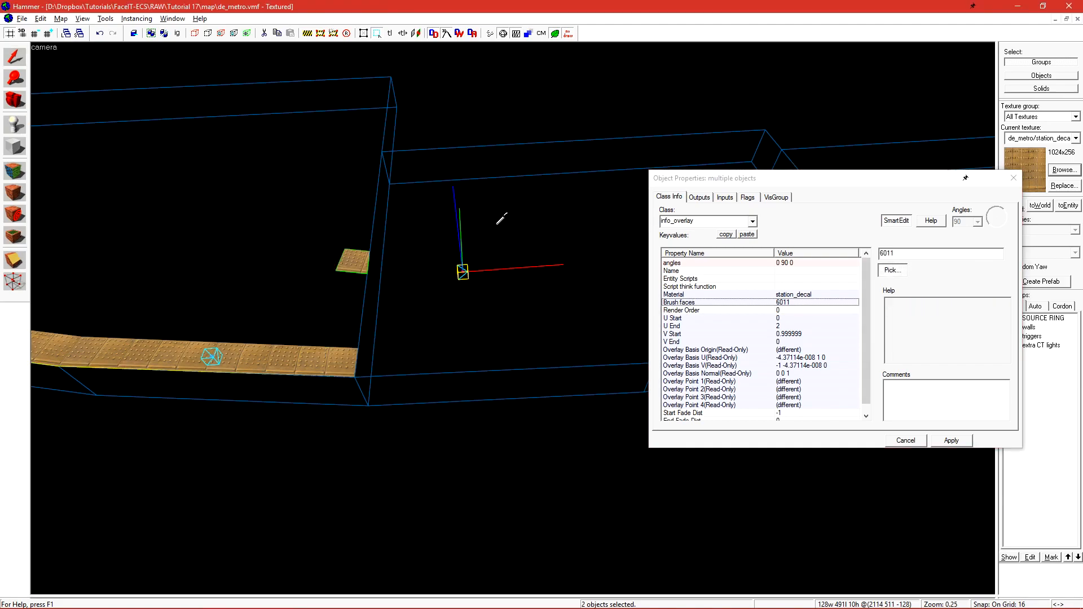
click(951, 440)
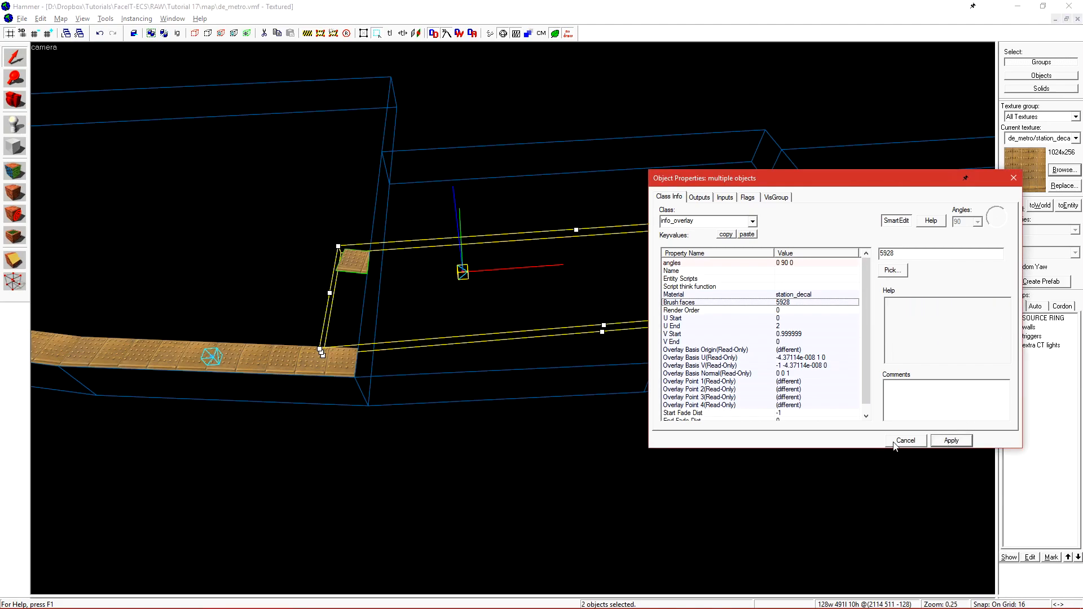
key(Escape)
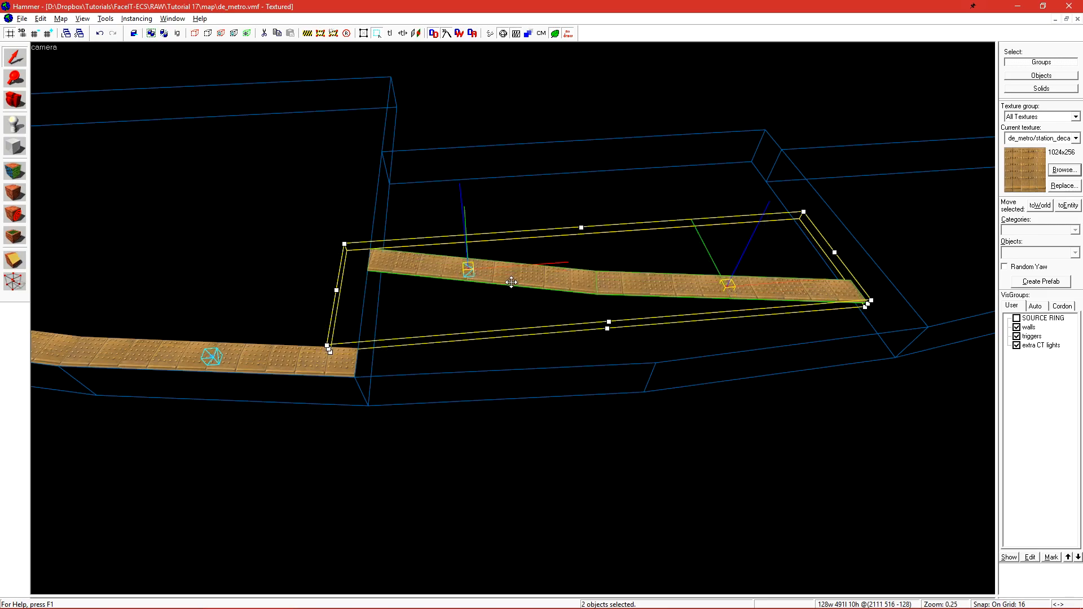
Add the adjoining original overlay to the selection and move the first copy's near-end corners onto its end corners.
drag(543, 277, 601, 309)
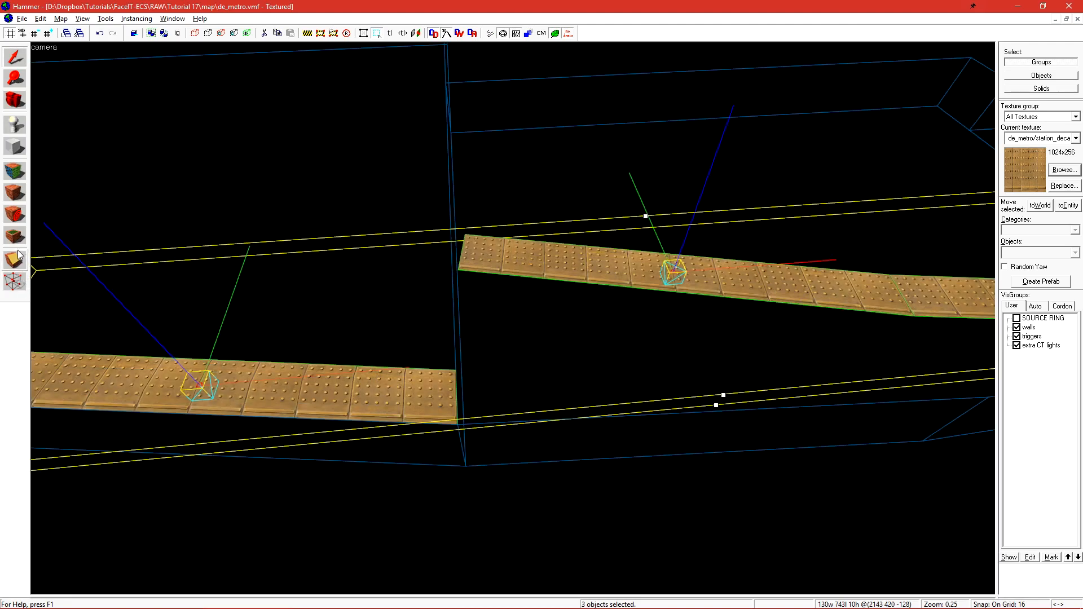
click(17, 238)
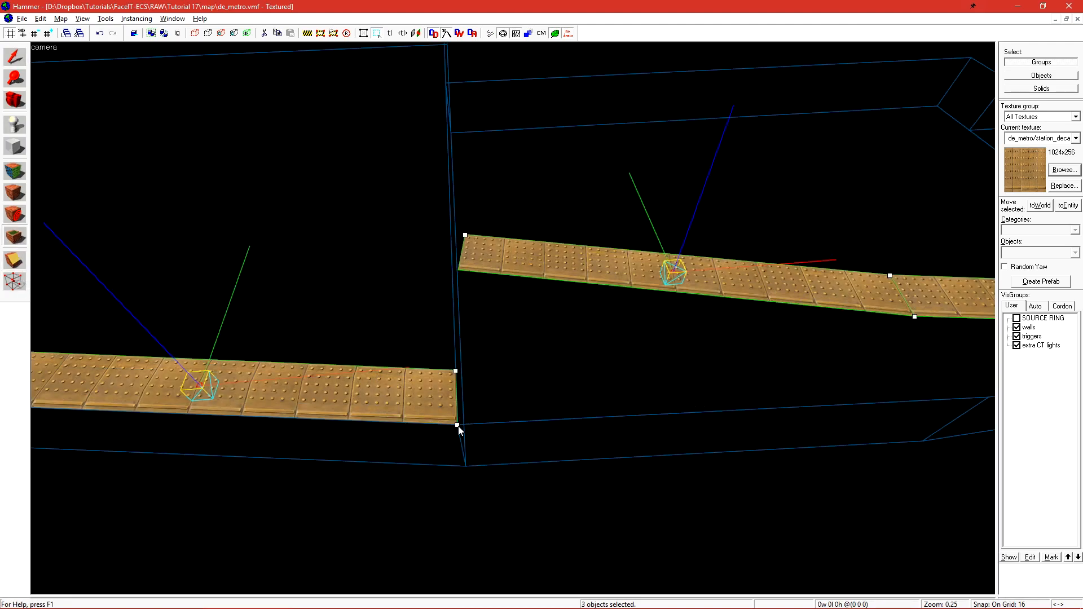
drag(457, 427, 498, 320)
scroll(454, 380, up, 2)
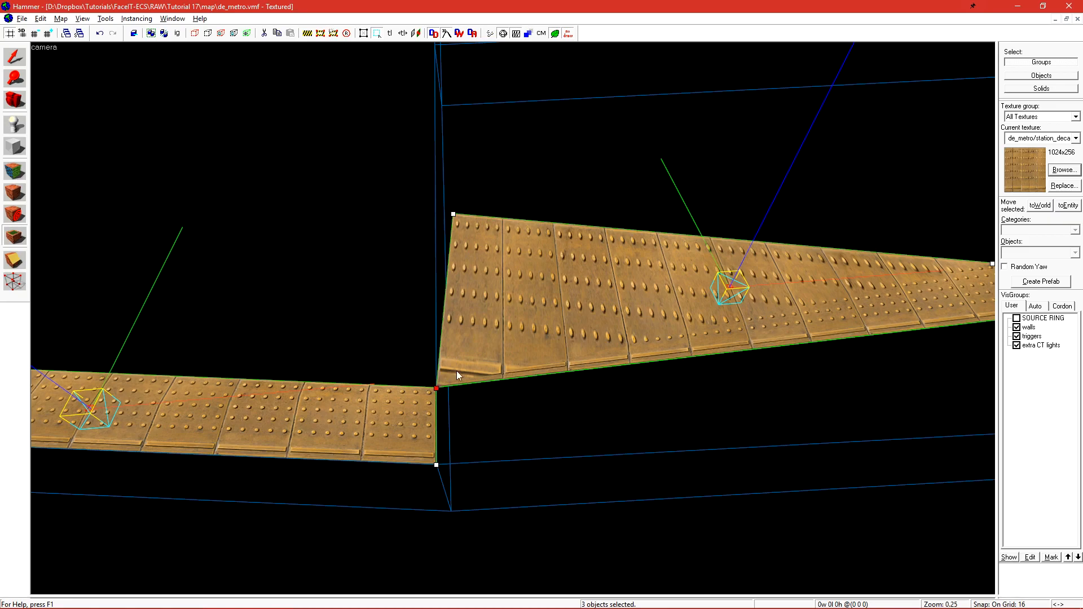
key(z)
key(z)
drag(501, 251, 540, 478)
key(z)
key(w)
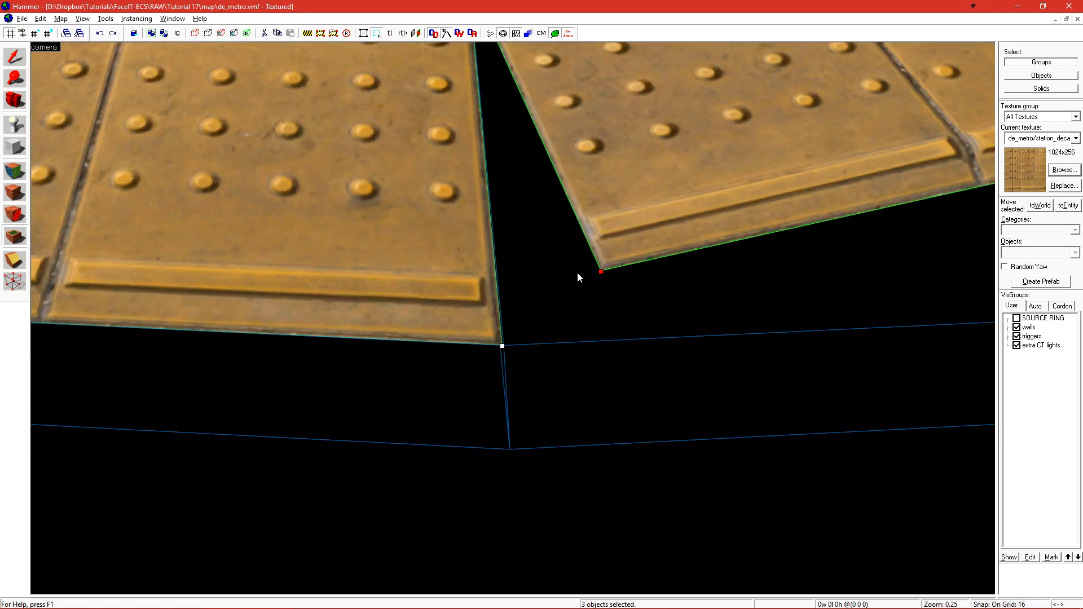
drag(500, 352, 501, 346)
scroll(501, 346, up, 3)
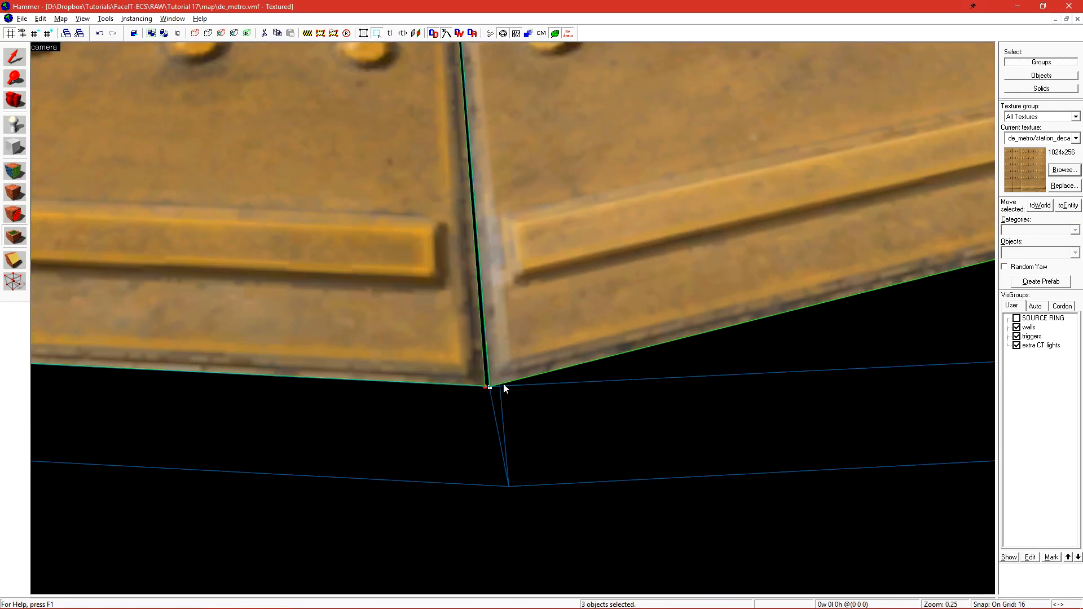
Set the original overlay's brush faces to both floor faces meeting at the seam, 5928 and 6011.
key(shift+s)
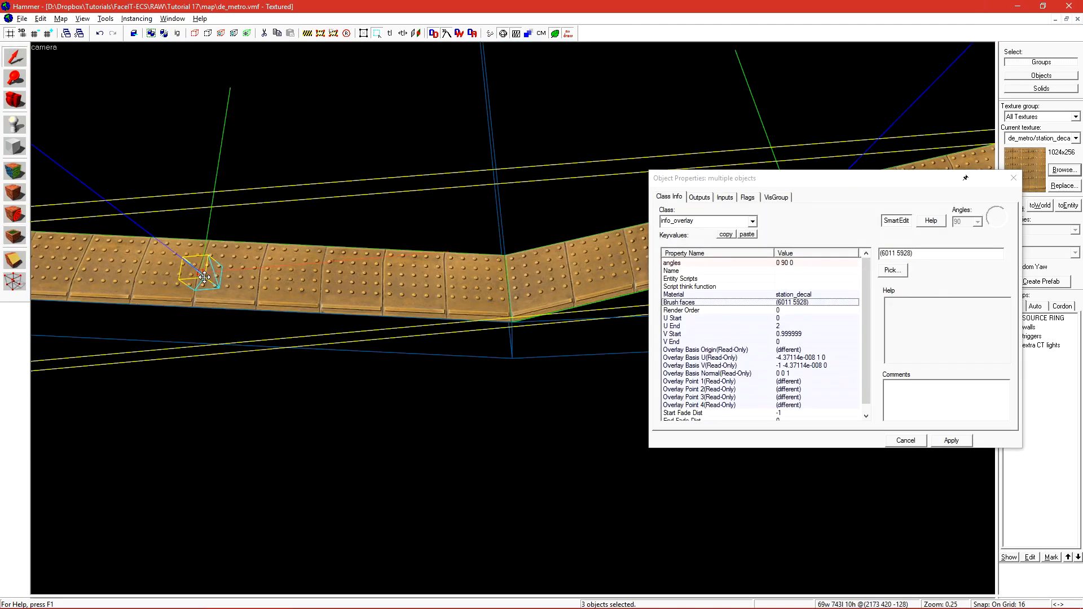
click(202, 277)
key(d)
key(w)
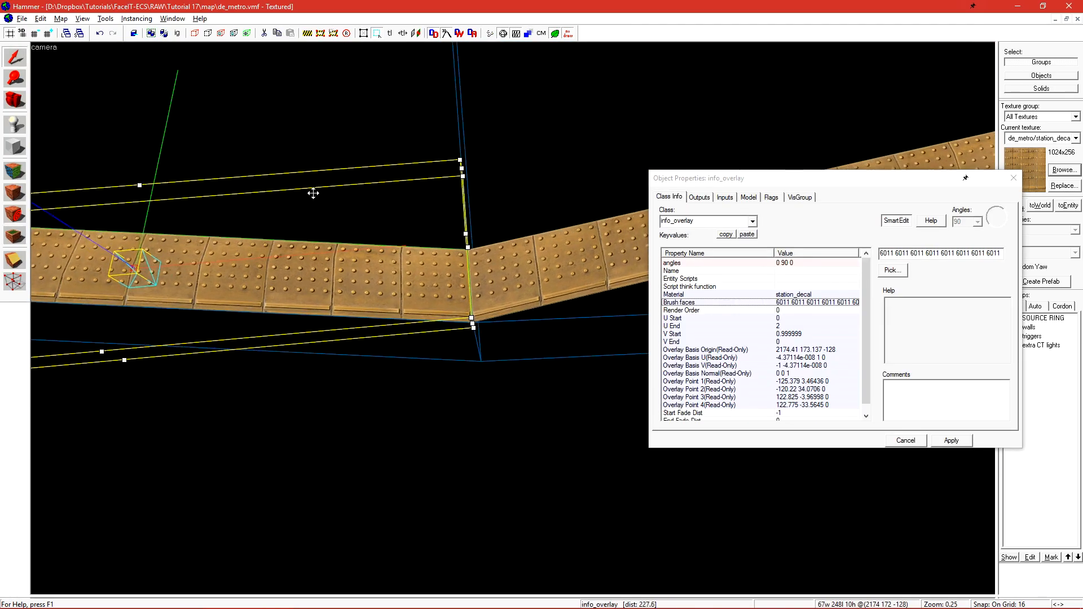
click(564, 265)
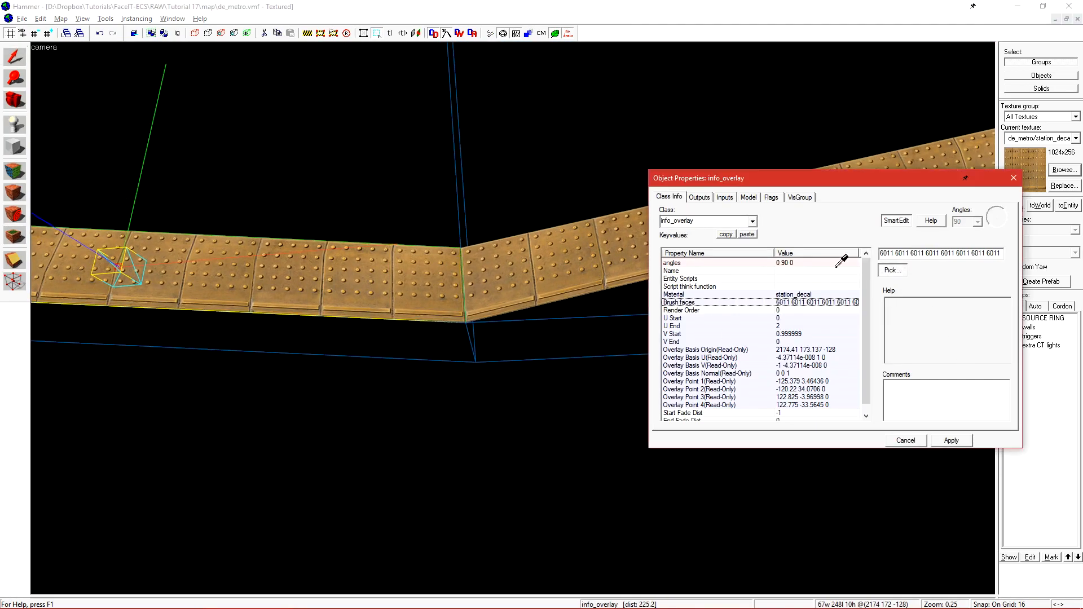
key(s)
ctrl+click(469, 170)
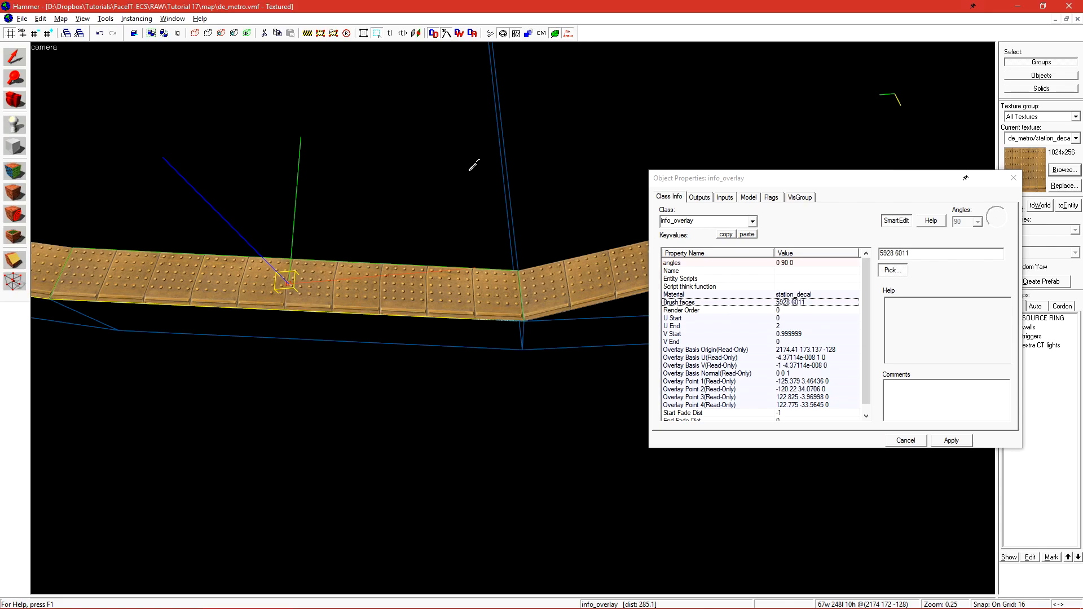
click(951, 440)
click(905, 440)
Select the two overlays meeting at the brush seam and align their shared outer corner with the platform's edge.
ctrl+click(744, 244)
scroll(590, 309, up, 5)
scroll(592, 310, down, 1)
key(d)
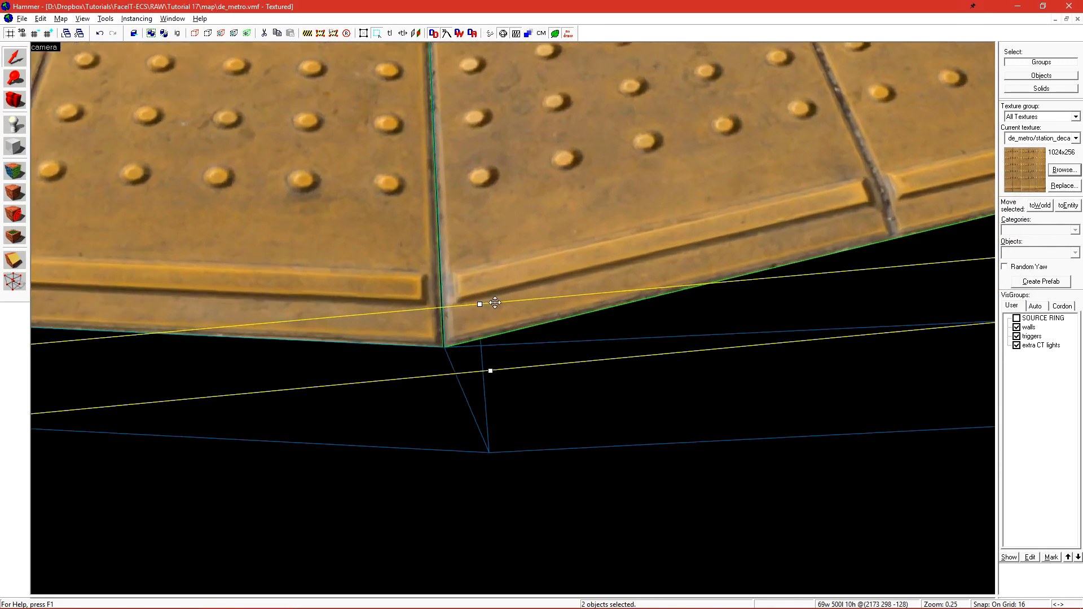
scroll(495, 303, up, 2)
click(16, 235)
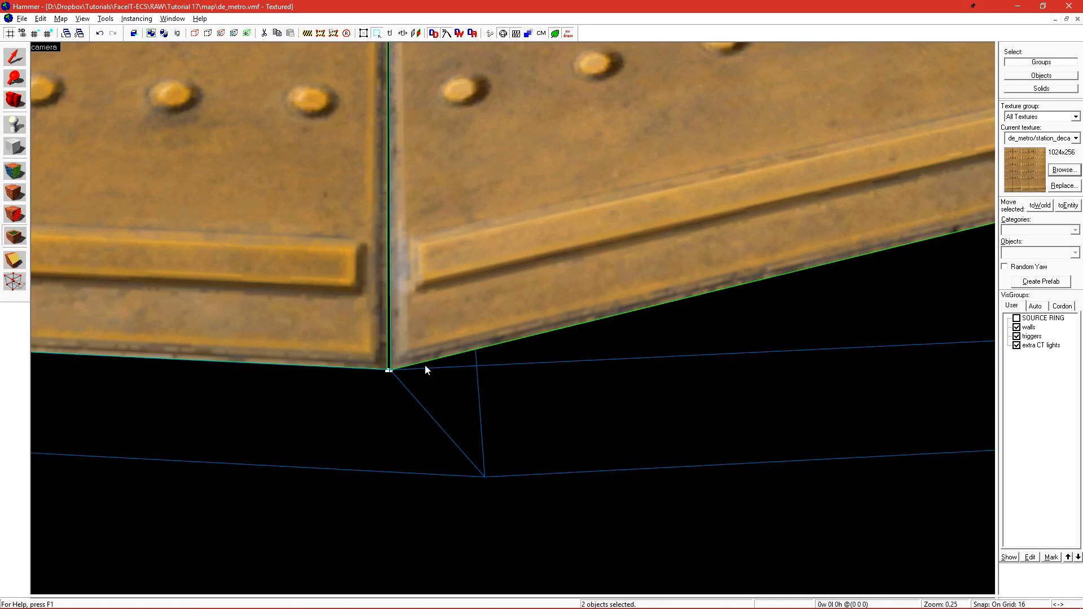
click(390, 371)
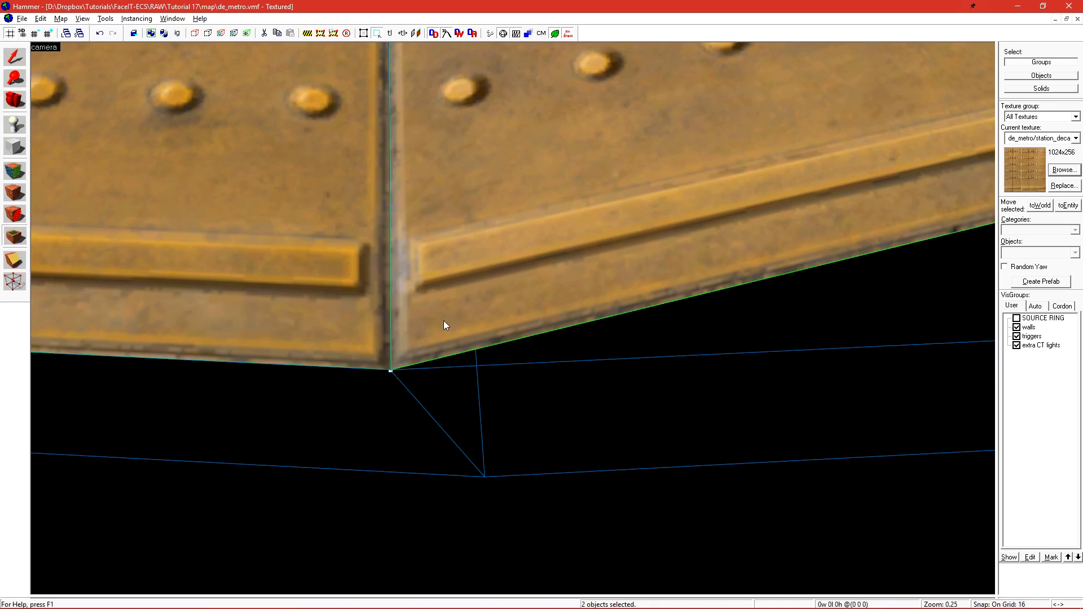
Move the corners at the next overlay joint toward the platform's edge, and undo the last corner move.
scroll(499, 293, down, 3)
key(a)
key(z)
key(s)
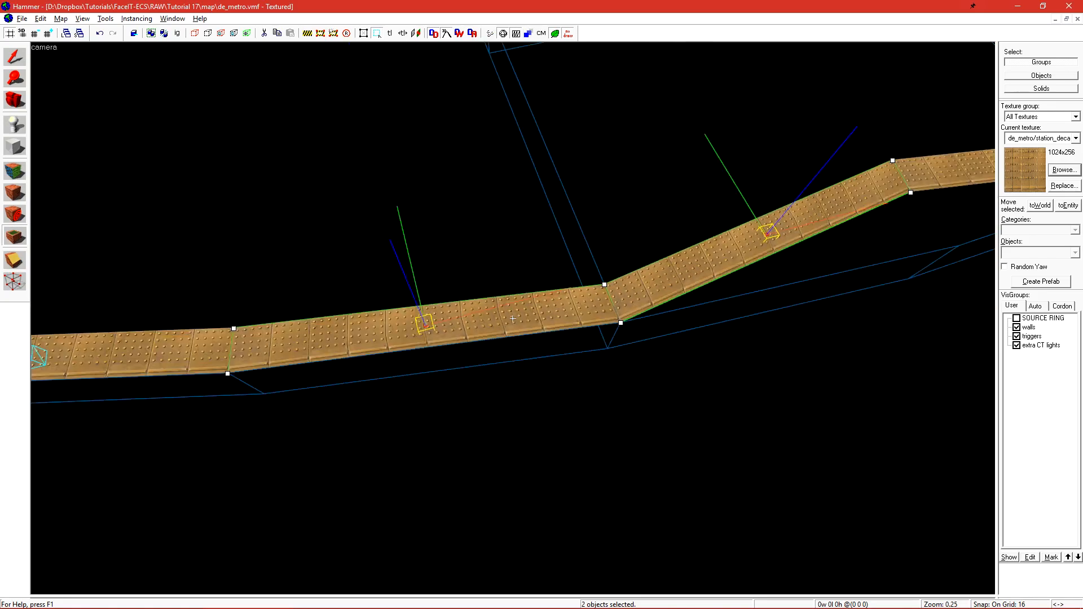
key(w)
key(z)
scroll(537, 310, up, 1)
ctrl+click(496, 187)
drag(428, 201, 442, 342)
drag(430, 202, 442, 345)
drag(427, 134, 438, 275)
key(ctrl+z)
Select the two copied overlays and bring their shared corners together at the bend in the platform's edge.
key(z)
key(z)
scroll(602, 375, up, 2)
click(708, 381)
scroll(607, 316, down, 3)
click(506, 252)
scroll(506, 252, down, 2)
key(z)
key(z)
ctrl+click(662, 228)
scroll(367, 208, up, 3)
drag(512, 347, 491, 329)
drag(320, 159, 490, 329)
Snap the last overlay's outer end corner to the platform's edge vertex, check the joint, and clear the selection.
key(z)
scroll(512, 318, down, 3)
scroll(513, 318, up, 3)
key(z)
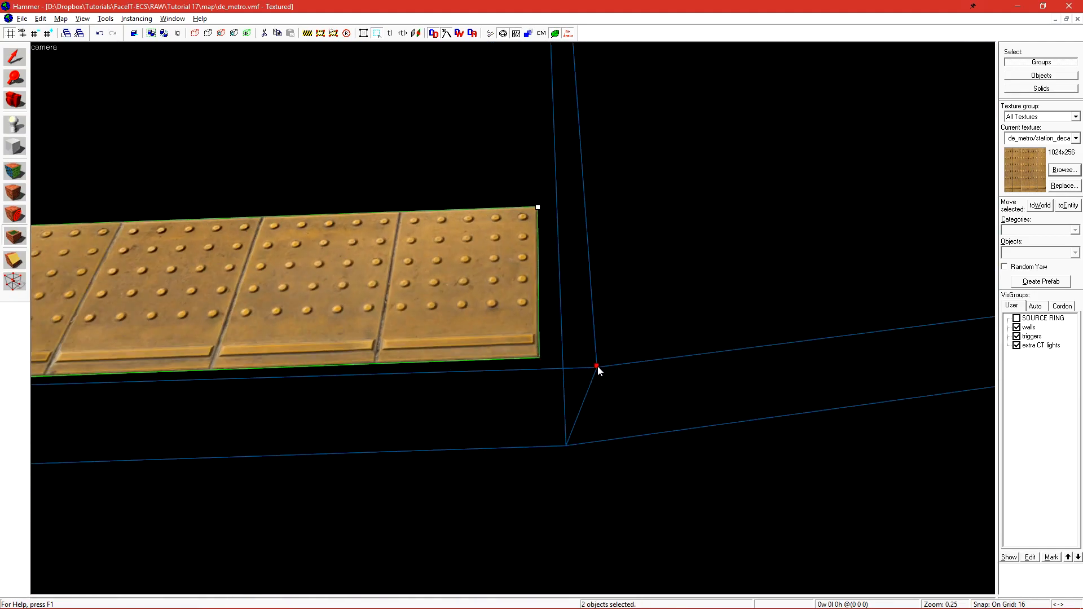
drag(597, 366, 598, 367)
key(z)
scroll(513, 319, down, 3)
scroll(512, 319, up, 3)
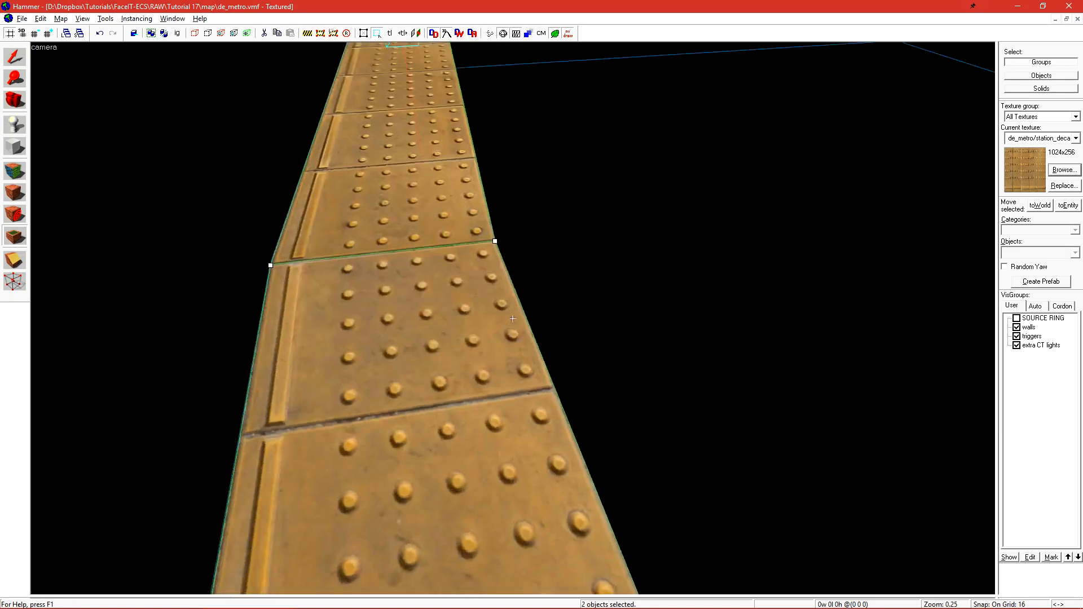
scroll(513, 319, down, 4)
key(z)
key(Escape)
key(Escape)
Switch the camera view back to 3D Textured and look along the whole overlay strip on the platform's edge.
key(s)
key(a)
key(w)
key(d)
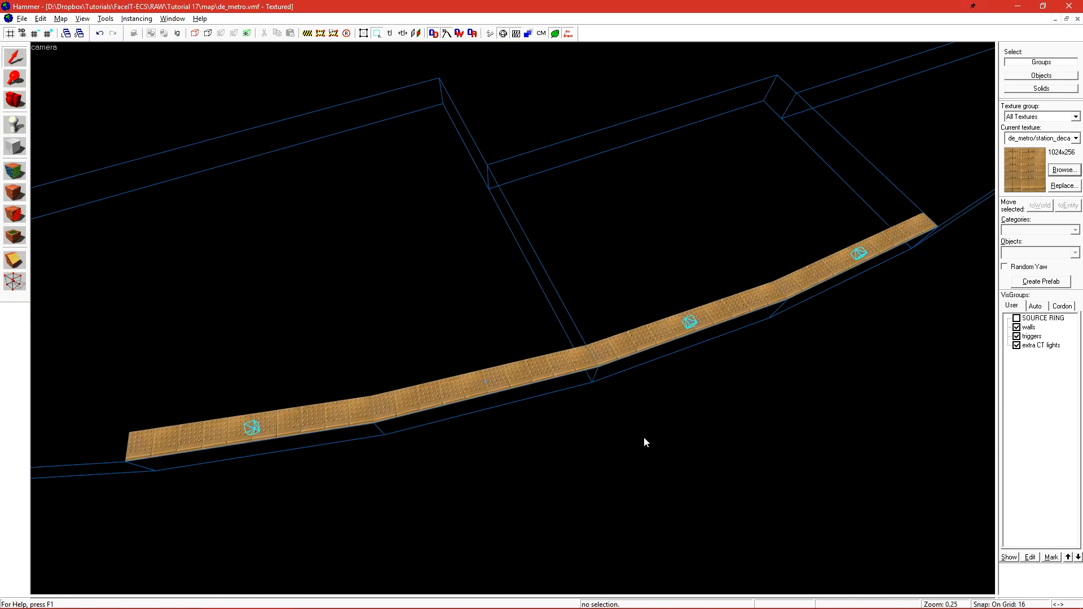
click(66, 48)
click(120, 148)
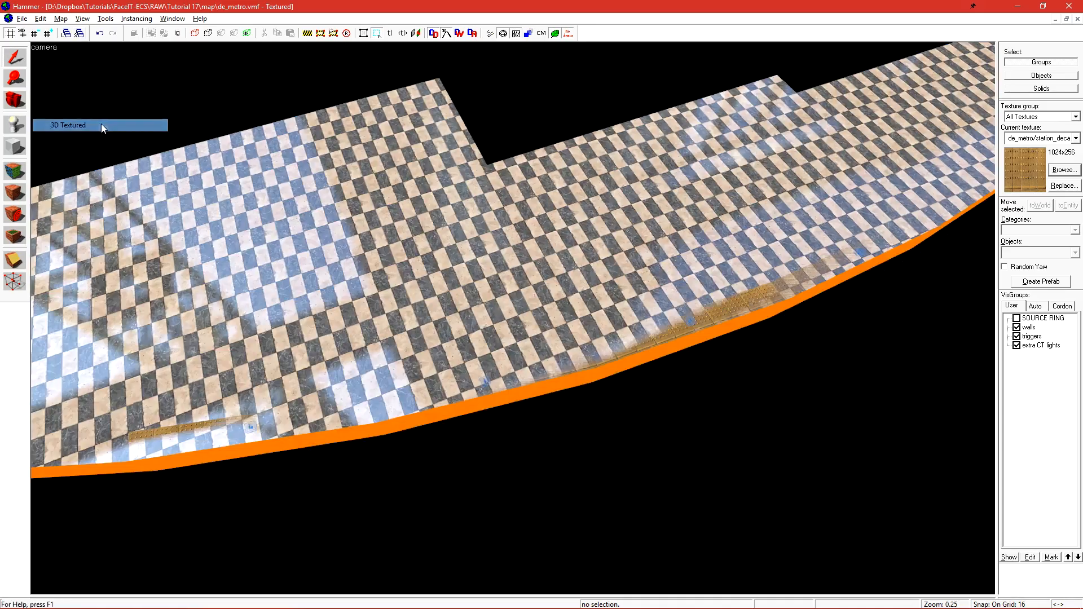
key(z)
key(w)
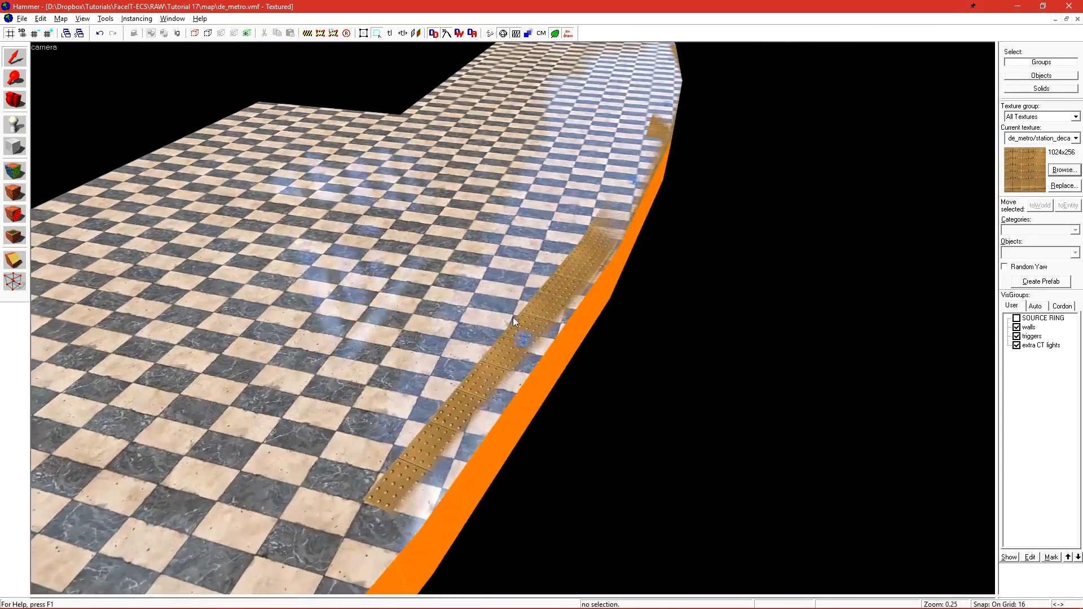
key(w)
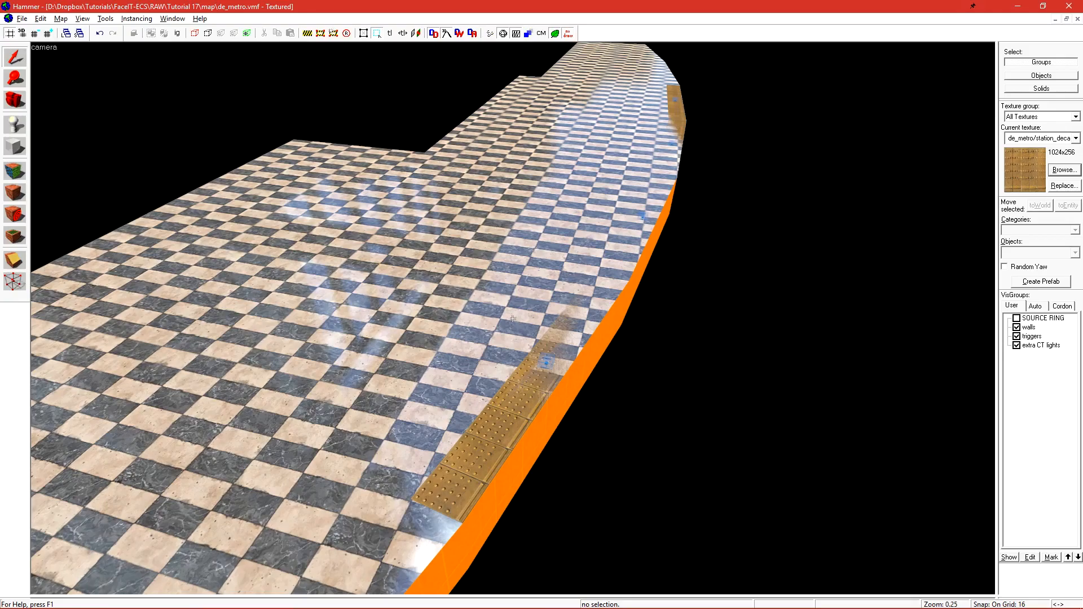
Unhide the rest of the map and view the overlay strip within the finished station.
key(u)
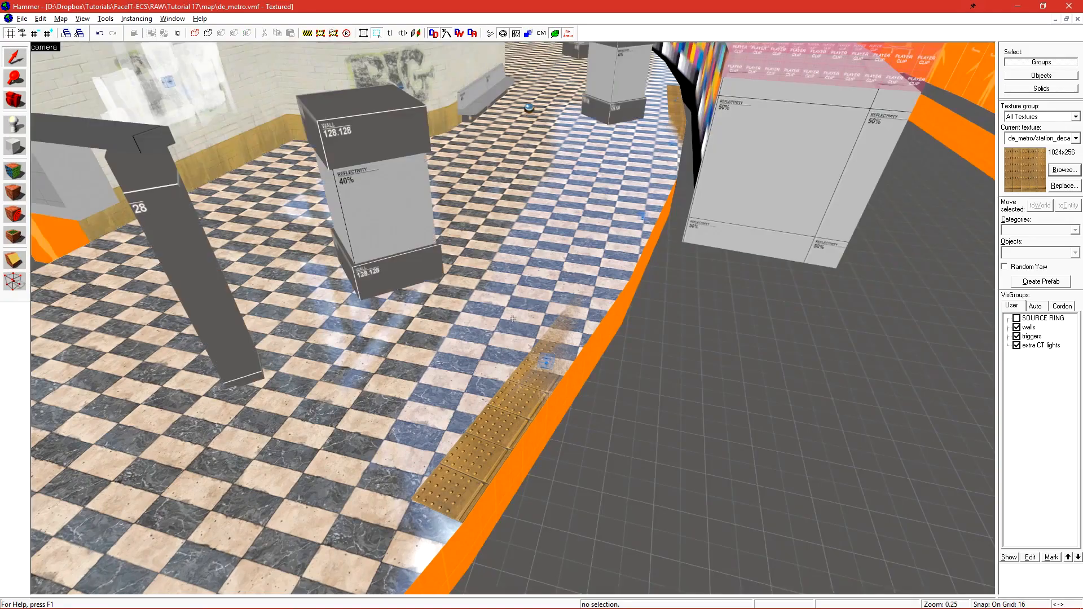
key(w)
key(w)
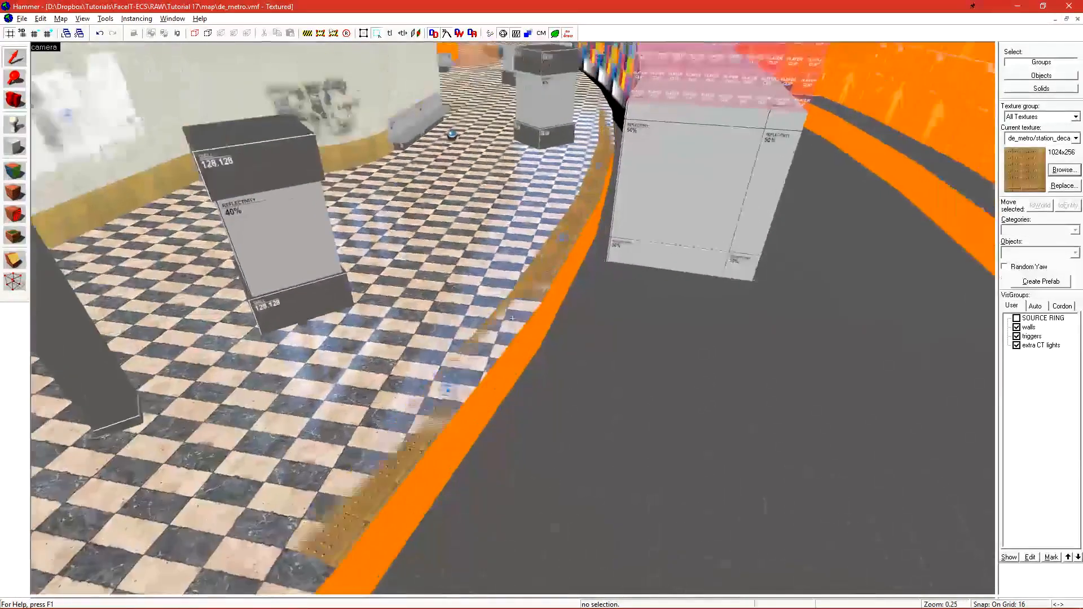
key(z)
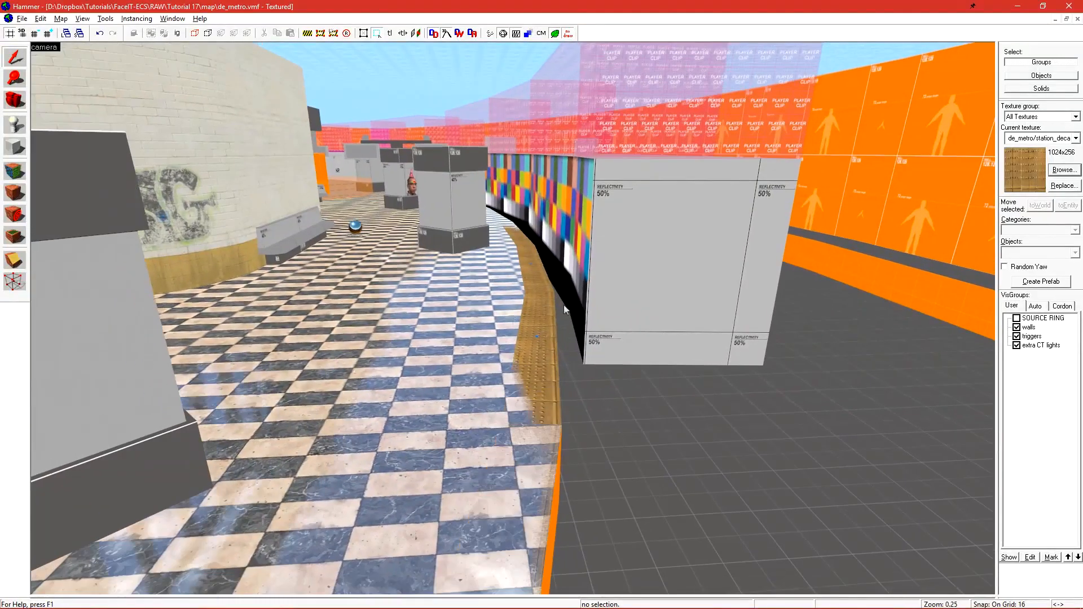
Compile the map with the Full compile - HDR only configuration and inspect the platform's edge overlays in game.
key(F9)
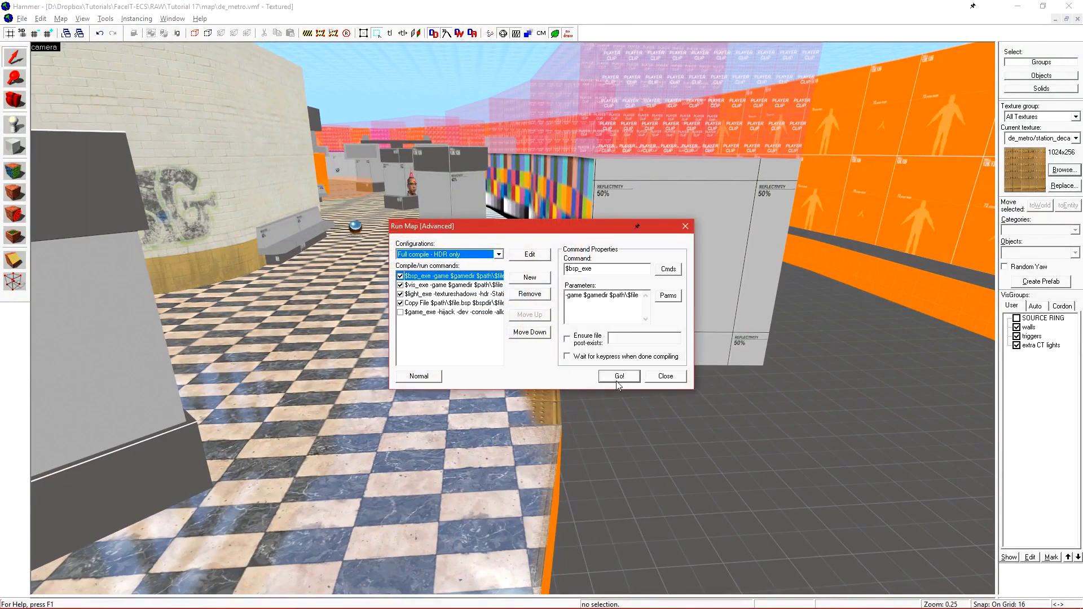
click(617, 379)
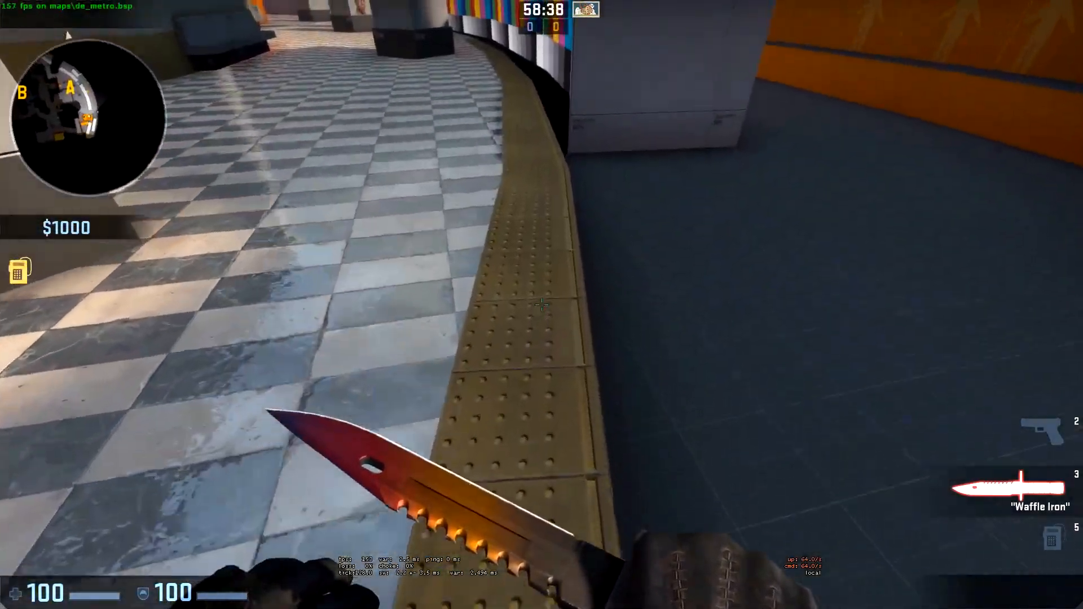
key(w)
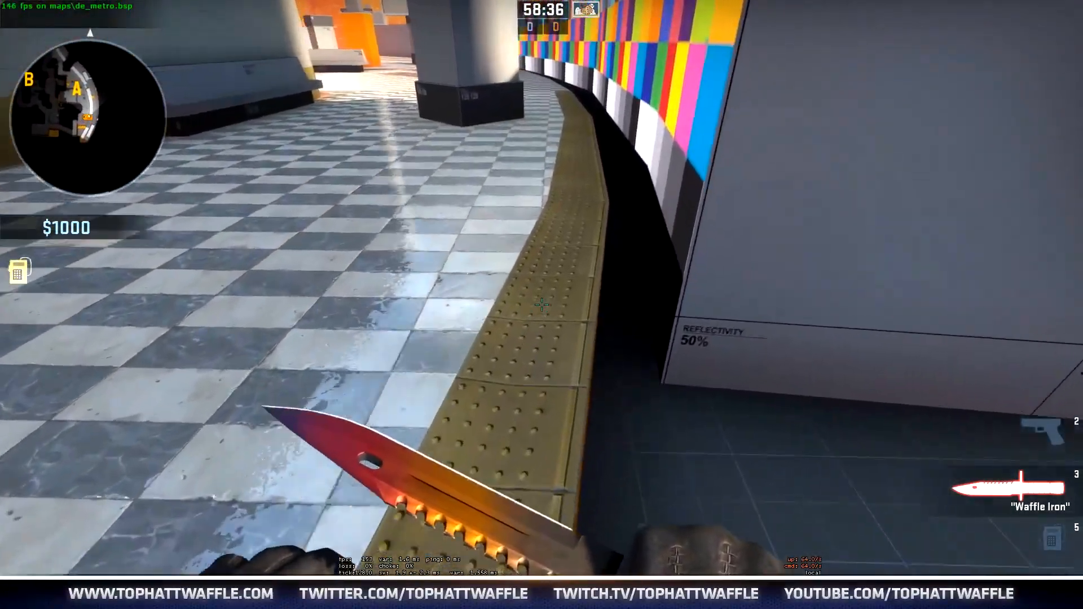
key(w)
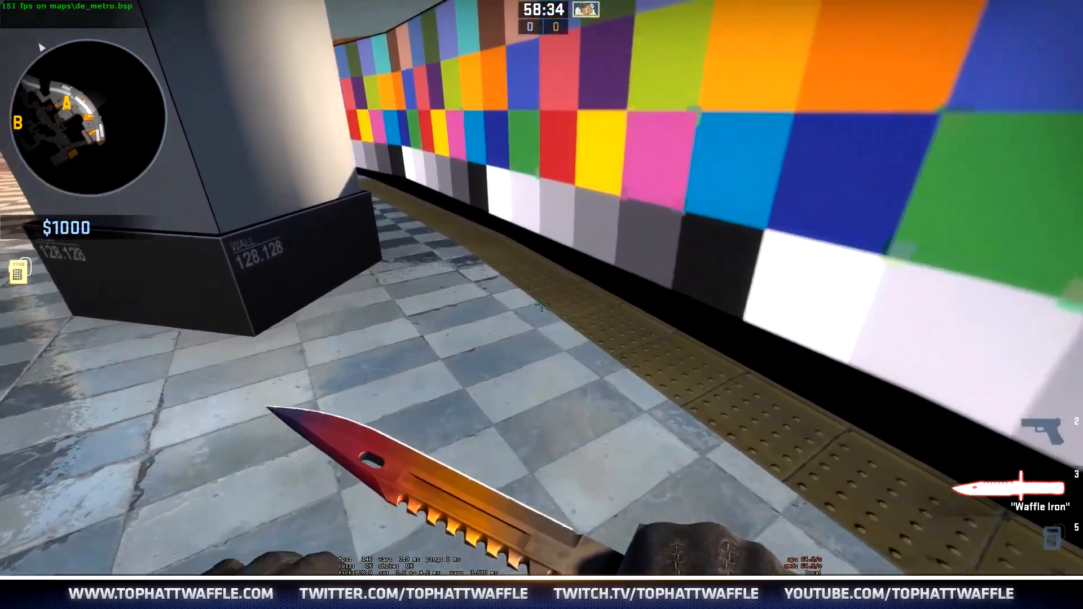